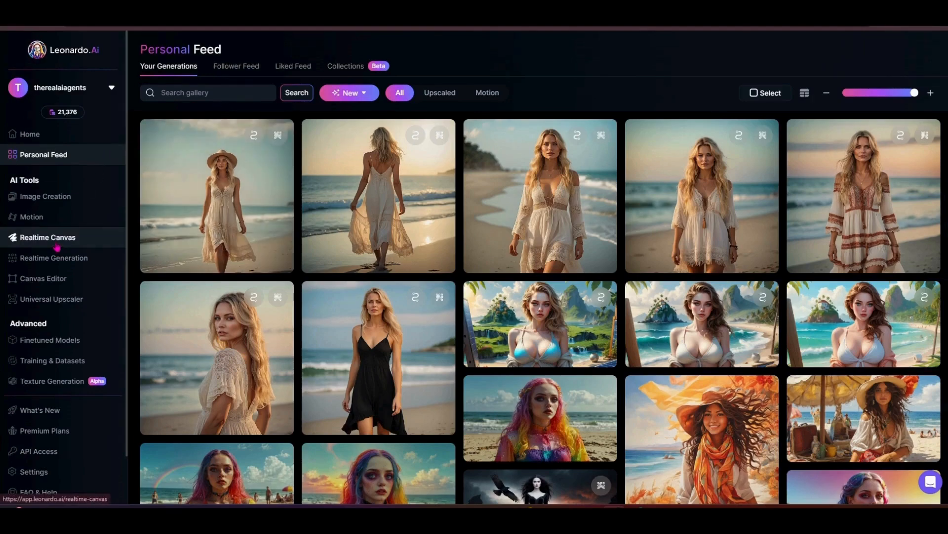
Start a realtime generation from the prompt "a beautiful blonde woman at the beach, walking along the shore, wearing a sundress" in the Photography style.
{"action": "left_click", "coordinate": [61, 256]}
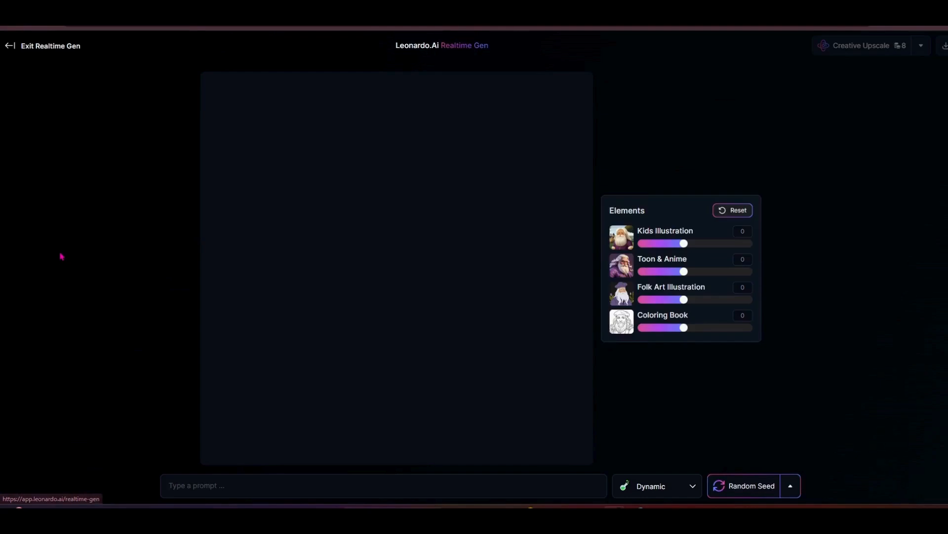
{"action": "left_click", "coordinate": [224, 485]}
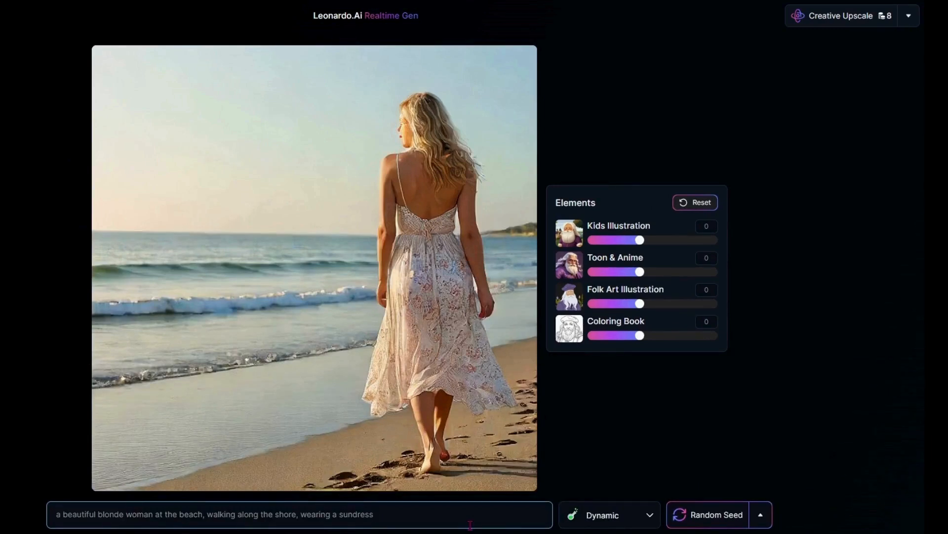
{"action": "left_click", "coordinate": [479, 516]}
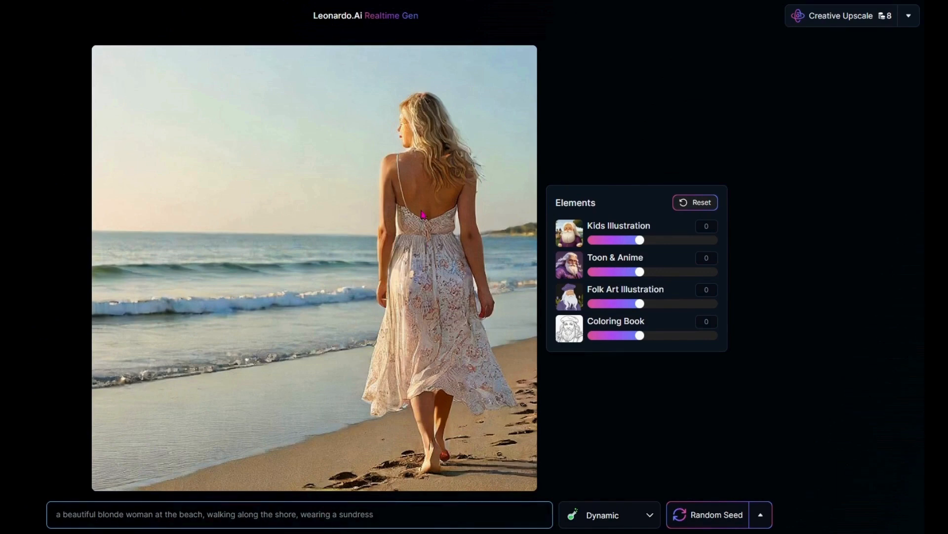
{"action": "left_click", "coordinate": [616, 525]}
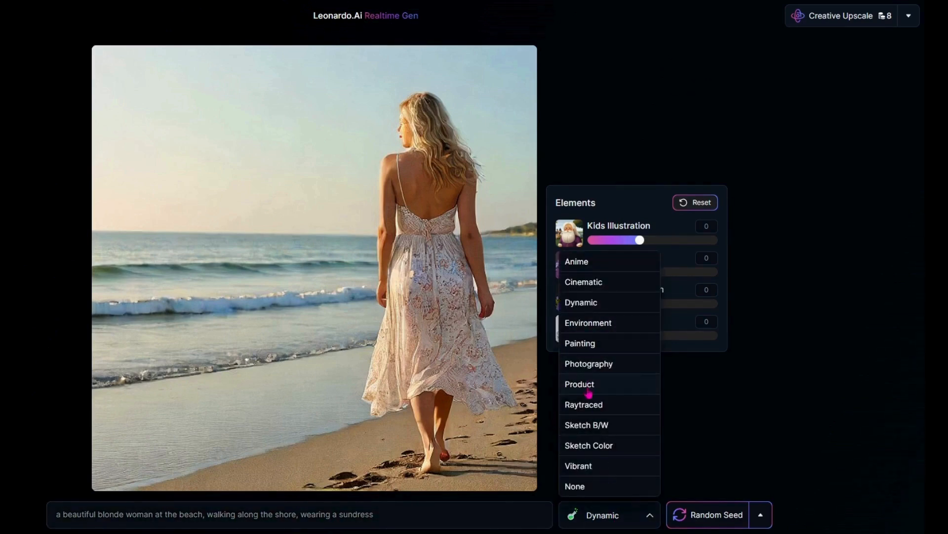
{"action": "left_click", "coordinate": [599, 366]}
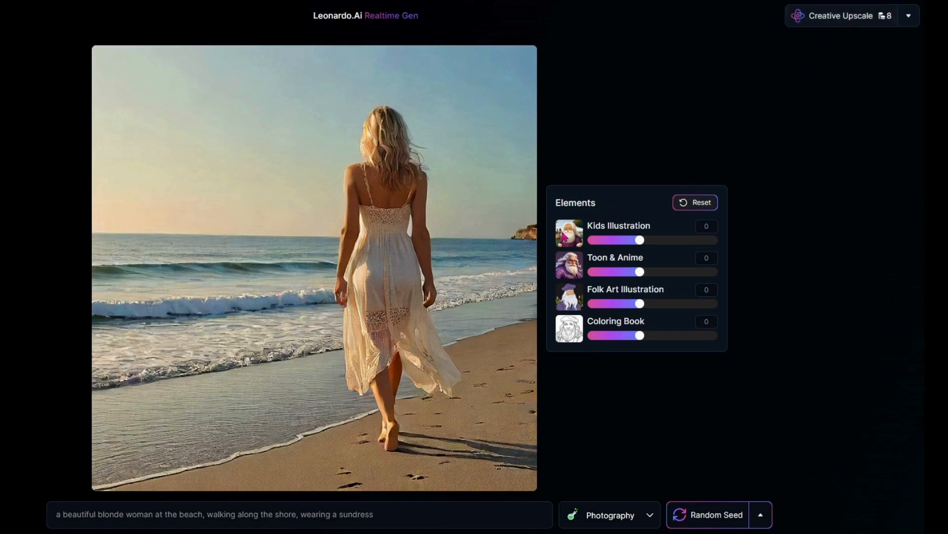
Generate random-seed variations and apply Creative Upscale to a front-facing image and to one of the woman walking away through shallow water.
{"action": "left_click", "coordinate": [714, 519]}
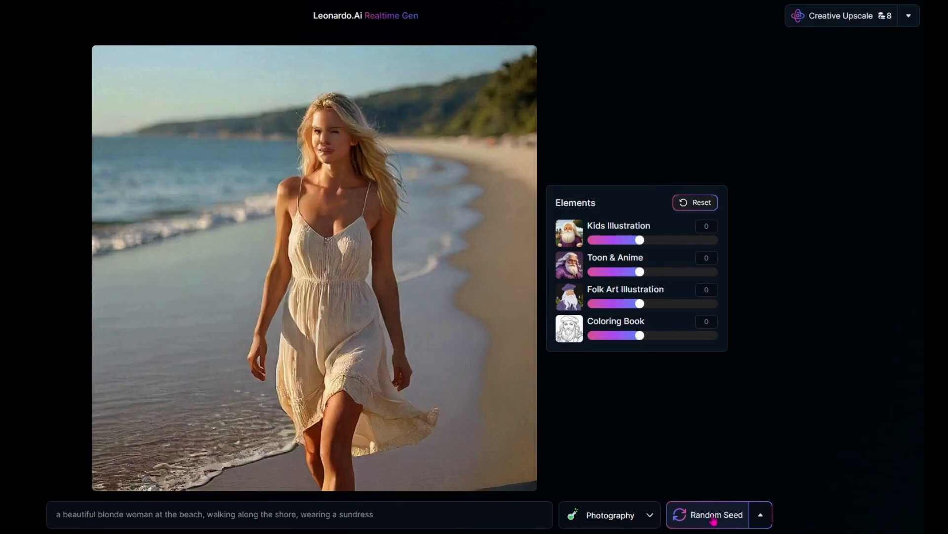
{"action": "left_click", "coordinate": [714, 519]}
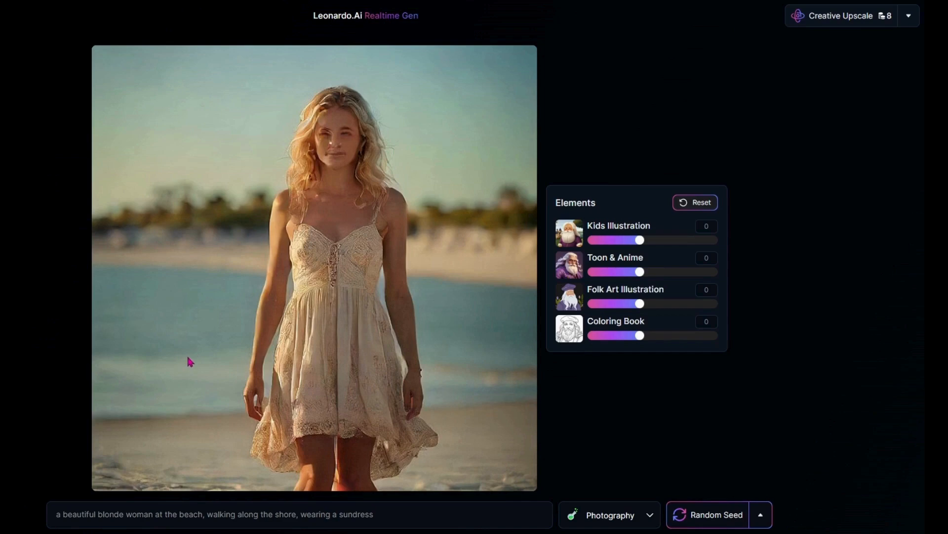
{"action": "left_click", "coordinate": [853, 23]}
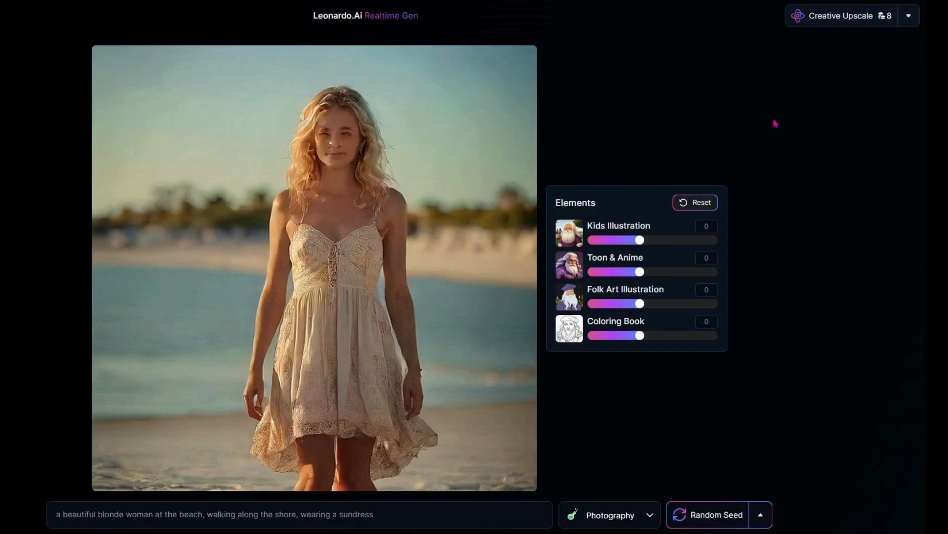
{"action": "left_click", "coordinate": [716, 520]}
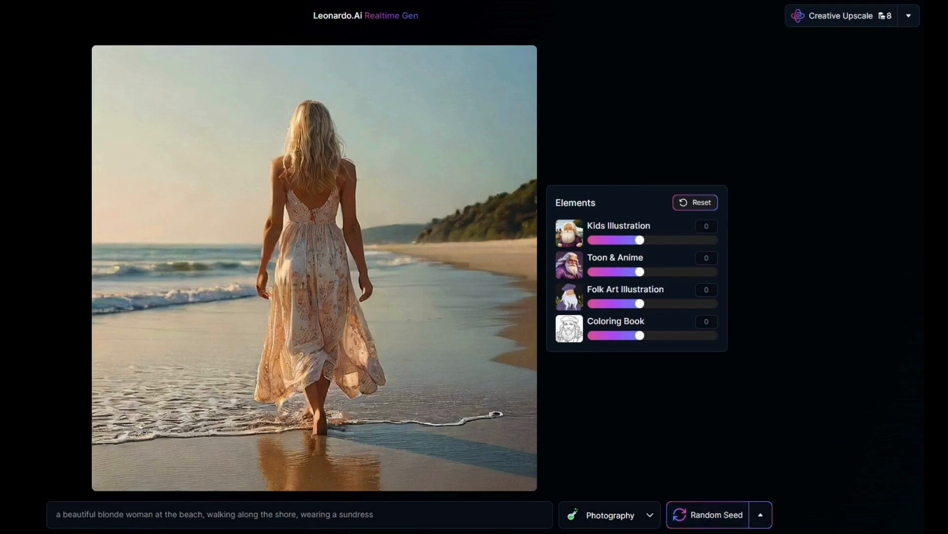
{"action": "left_click", "coordinate": [857, 22]}
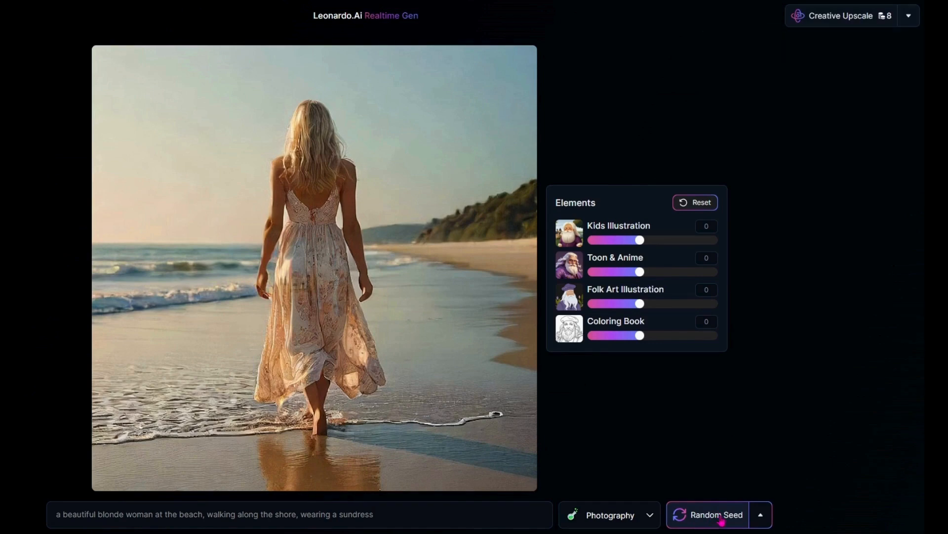
Keep generating random-seed variations and apply Creative Upscale to the back view of the woman in a floral dress facing the waves.
{"action": "left_click", "coordinate": [722, 519]}
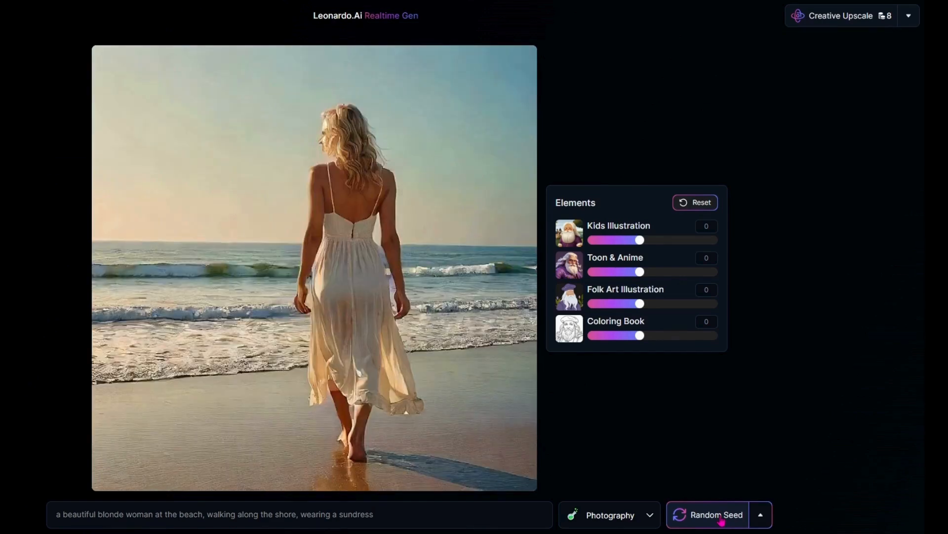
{"action": "left_click", "coordinate": [721, 520]}
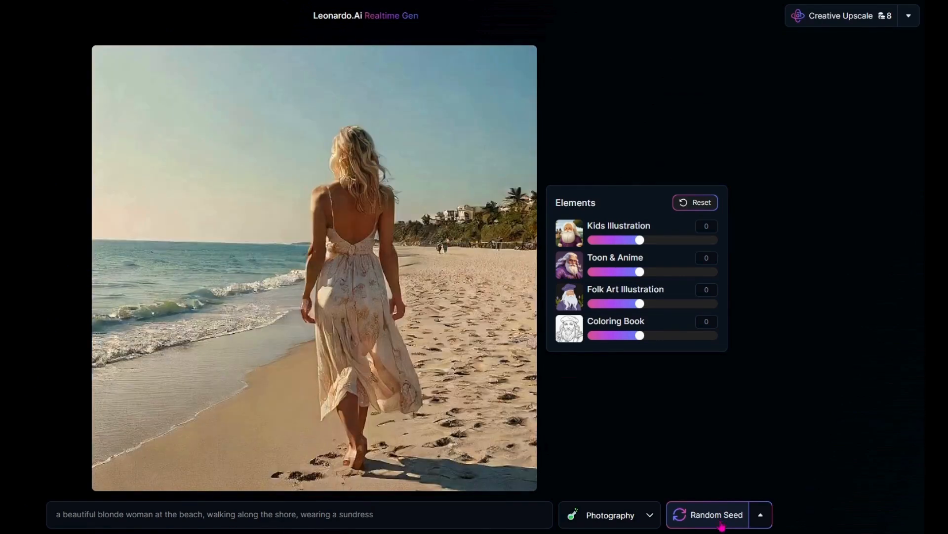
{"action": "left_click", "coordinate": [722, 519]}
{"action": "left_click", "coordinate": [722, 520]}
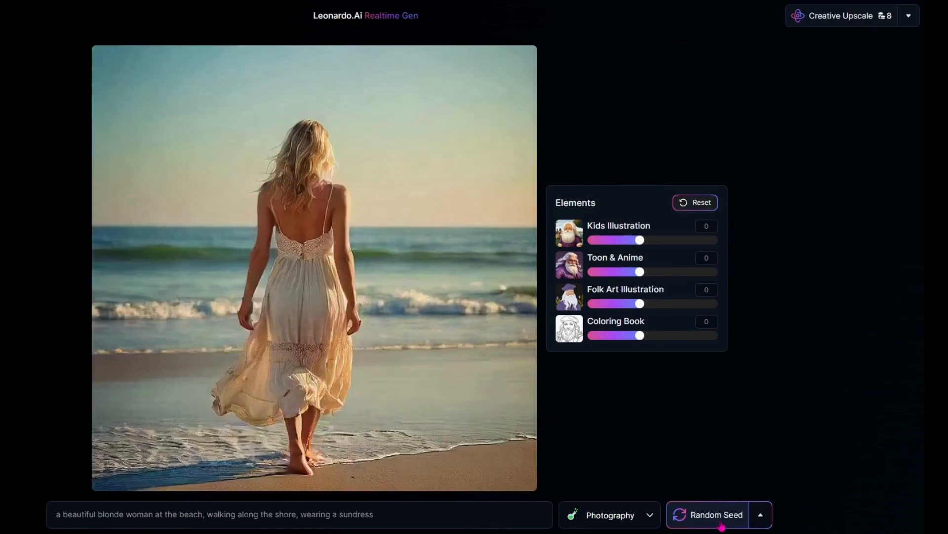
{"action": "left_click", "coordinate": [722, 519]}
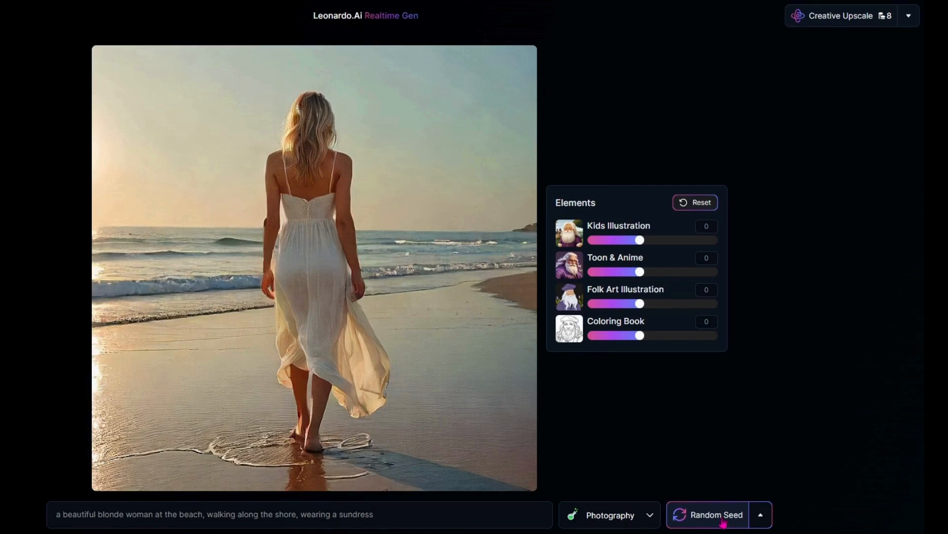
{"action": "left_click", "coordinate": [723, 523]}
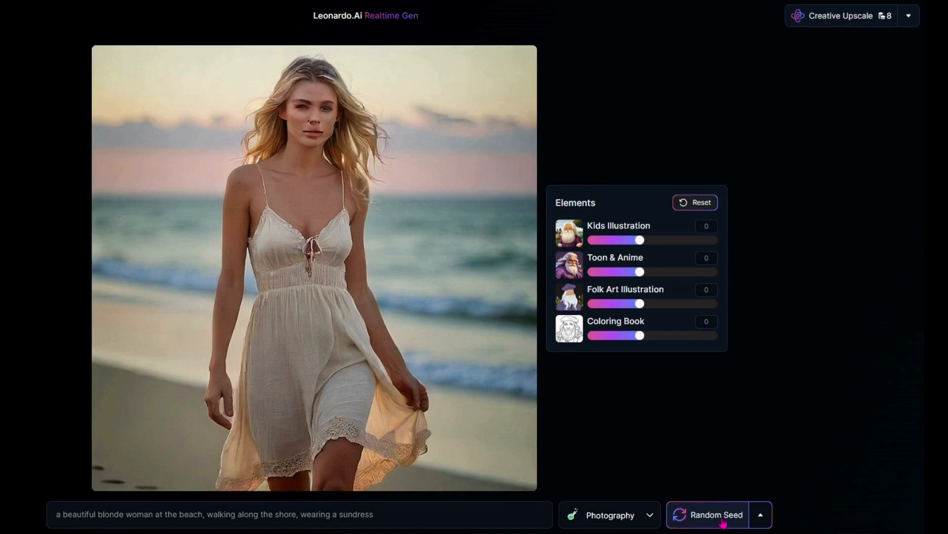
{"action": "left_click", "coordinate": [723, 522]}
{"action": "left_click", "coordinate": [724, 523]}
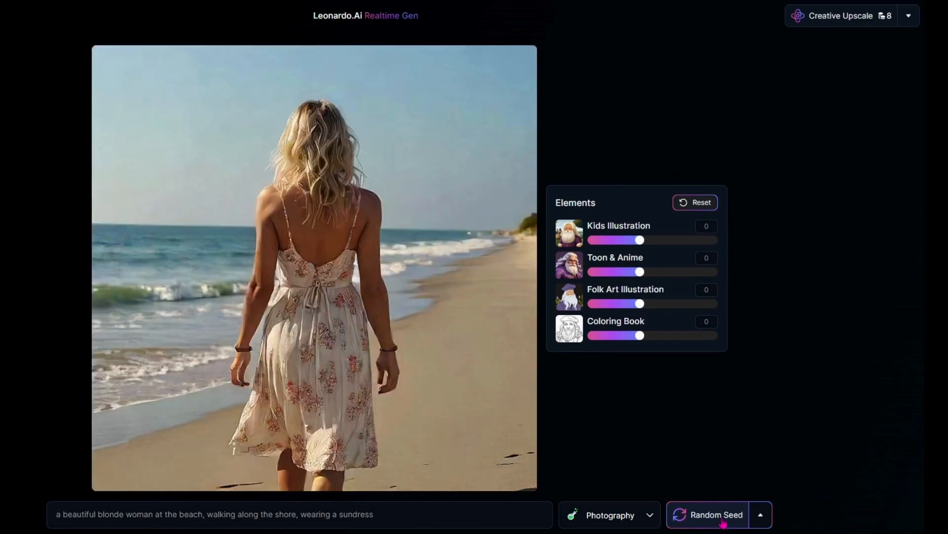
{"action": "left_click", "coordinate": [723, 523]}
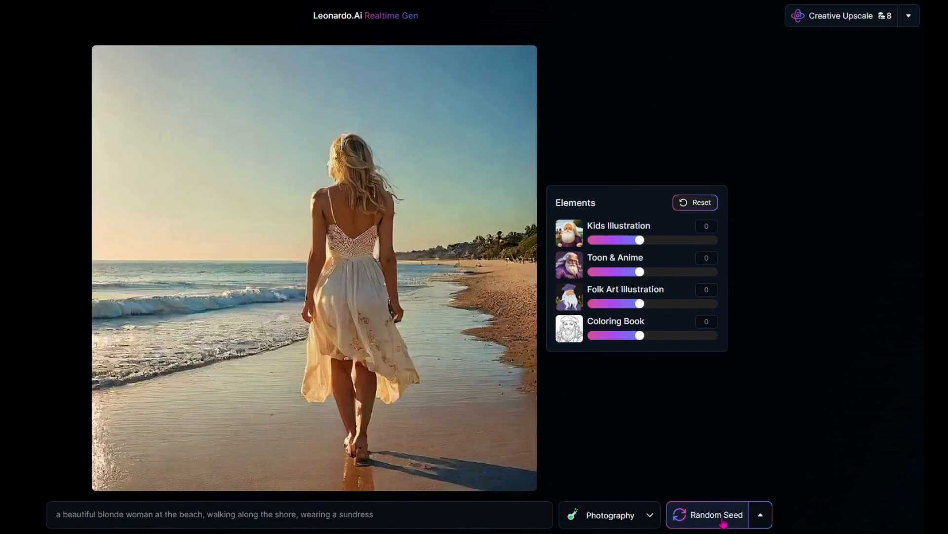
{"action": "left_click", "coordinate": [724, 522]}
{"action": "left_click", "coordinate": [845, 16]}
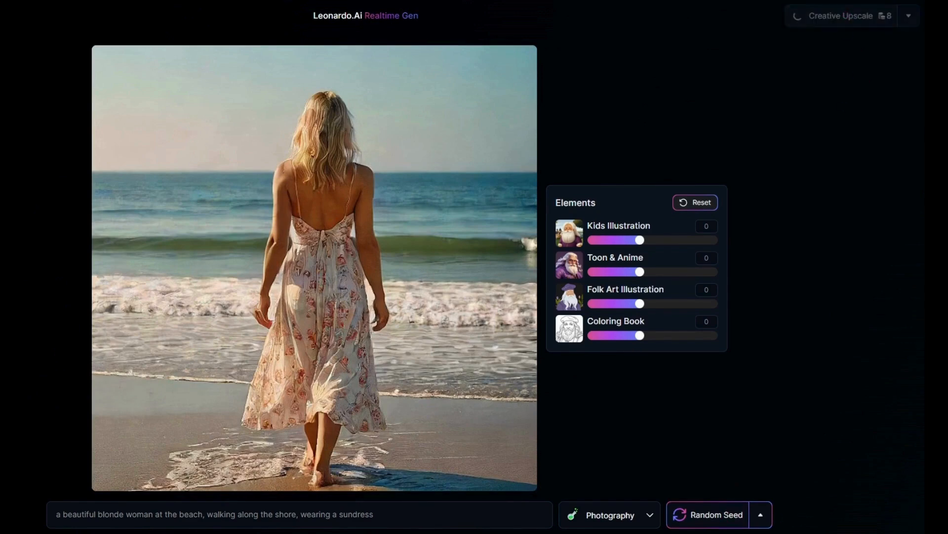
Generate further random-seed variations and change the end of the prompt to "wearing a boho sundress".
{"action": "left_click", "coordinate": [722, 514]}
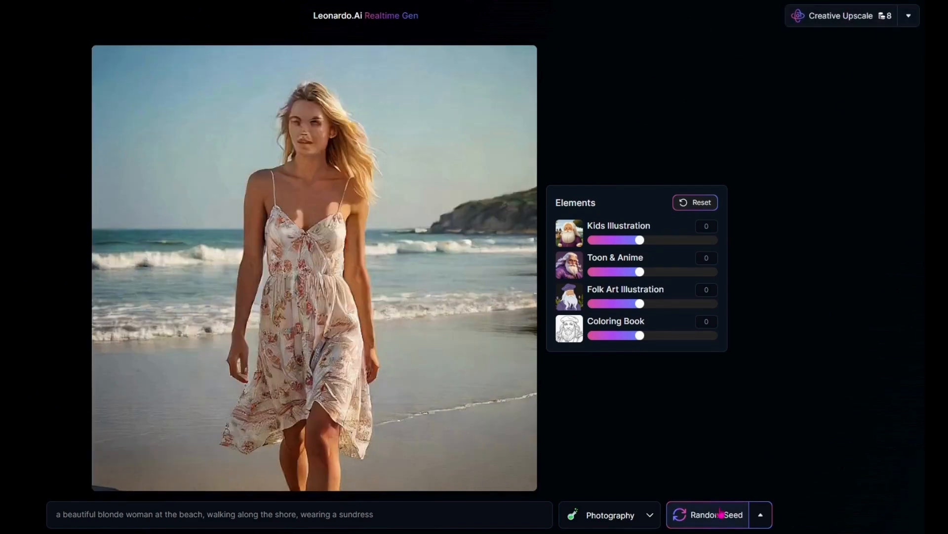
{"action": "left_click", "coordinate": [721, 514]}
{"action": "left_click", "coordinate": [340, 514]}
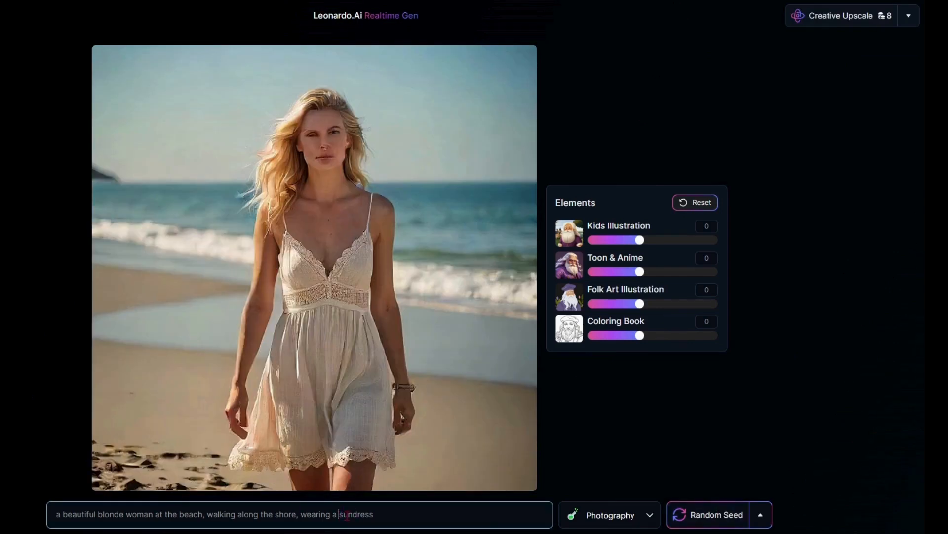
{"action": "type", "text": "boho"}
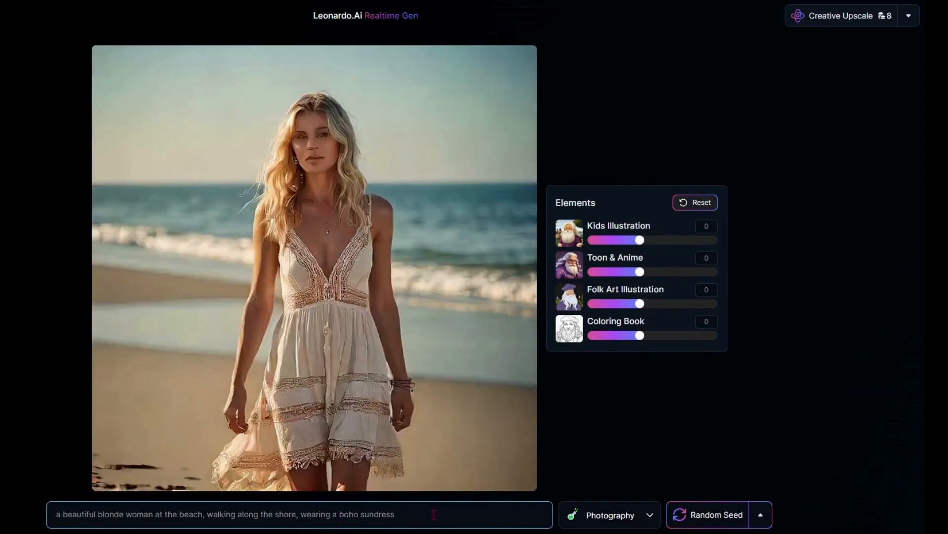
Generate random-seed variations of the boho sundress prompt and apply Creative Upscale to the back view along the shoreline.
{"action": "left_click", "coordinate": [732, 521]}
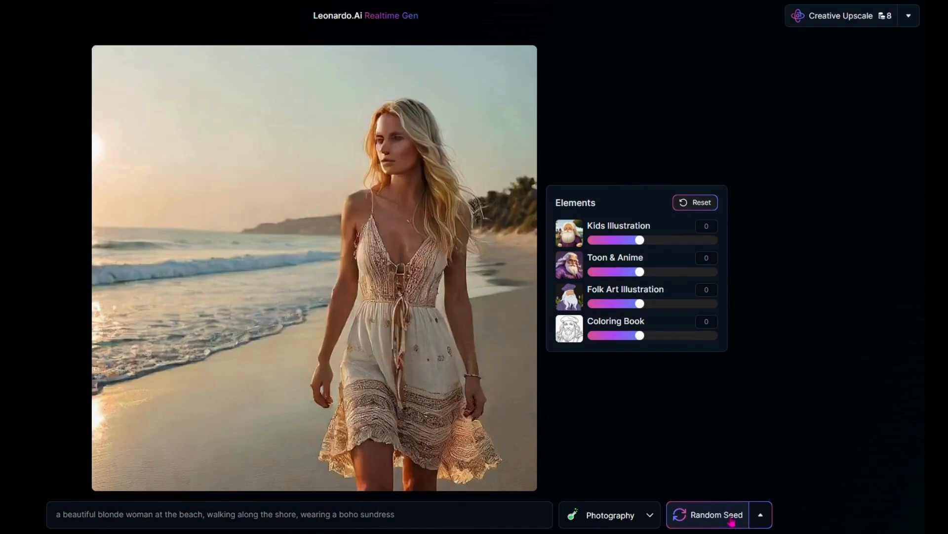
{"action": "left_click", "coordinate": [732, 522]}
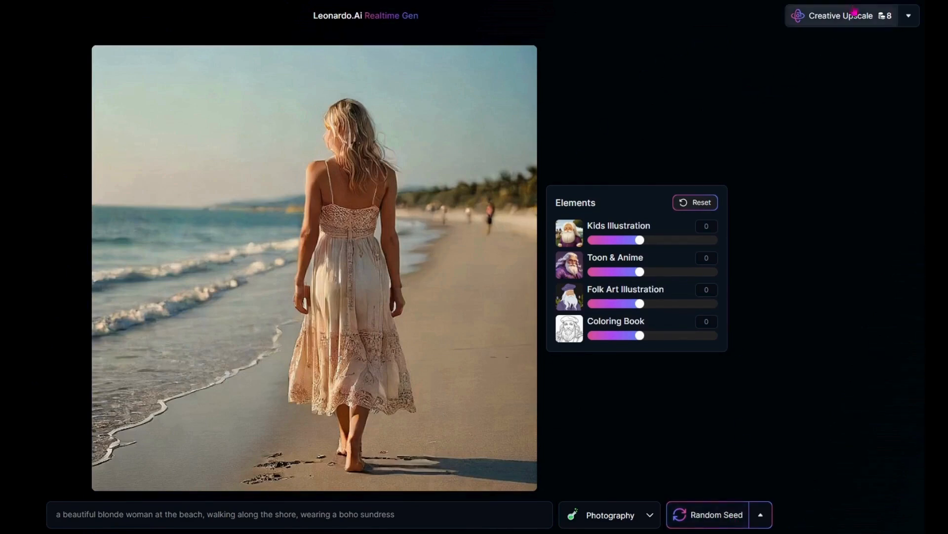
{"action": "left_click", "coordinate": [862, 15]}
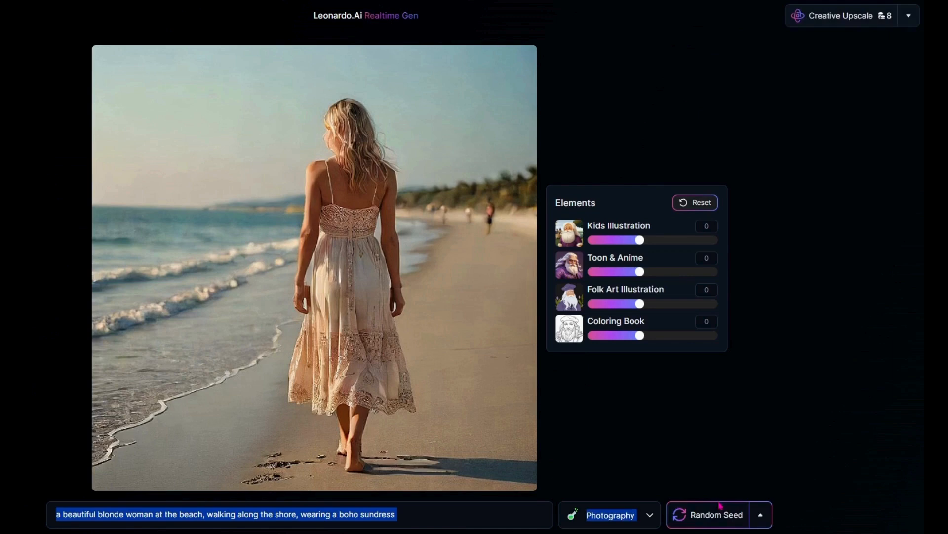
Generate more boho variations and apply Creative Upscale to the front views with the white lace-hemmed dress and the red-patterned dress.
{"action": "left_click", "coordinate": [723, 519]}
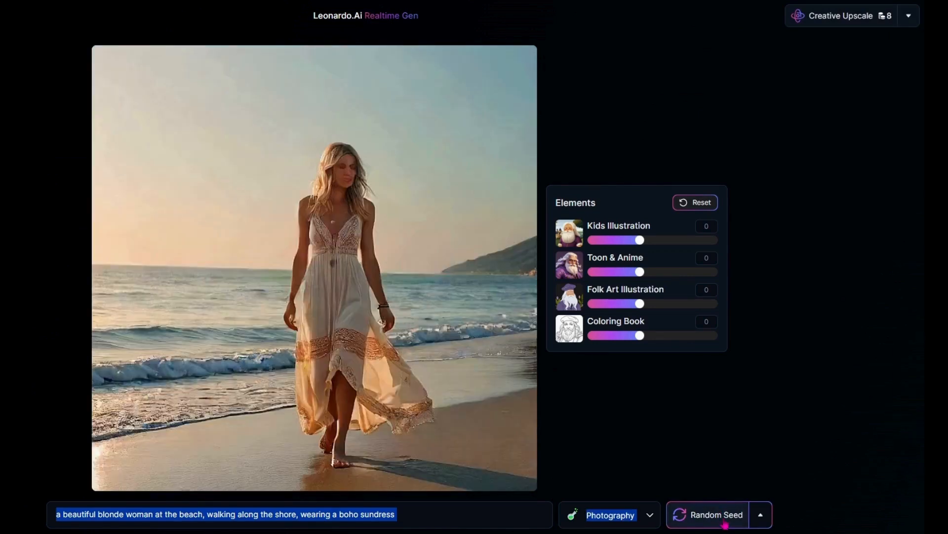
{"action": "left_click", "coordinate": [725, 523]}
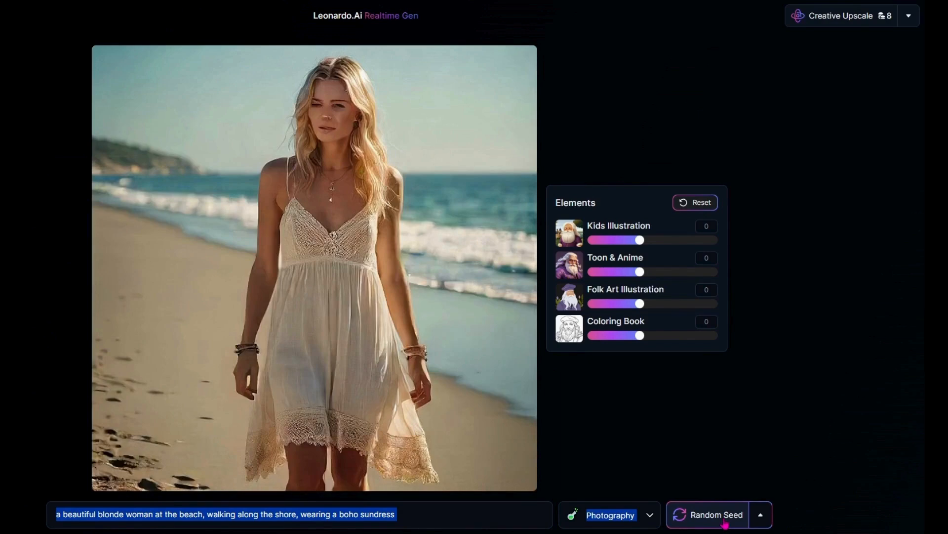
{"action": "left_click", "coordinate": [839, 22]}
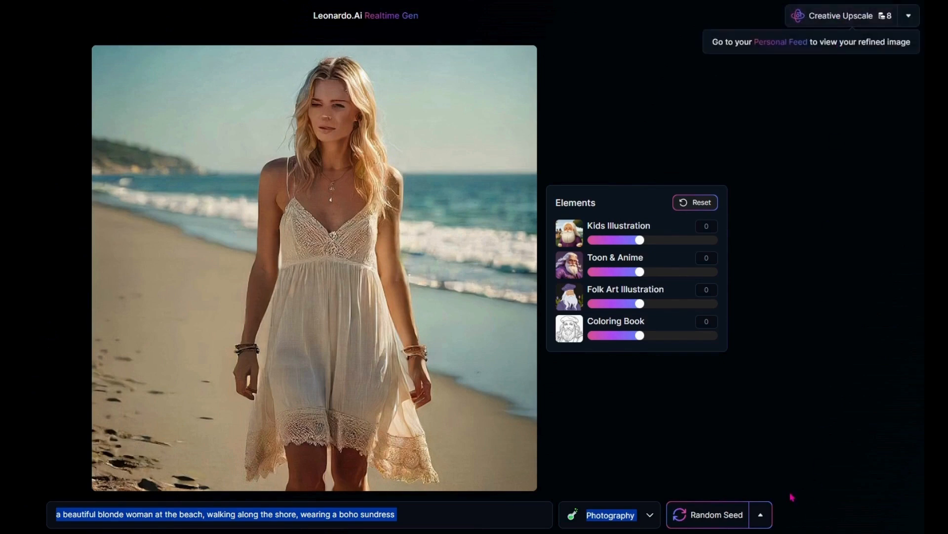
{"action": "left_click", "coordinate": [713, 523]}
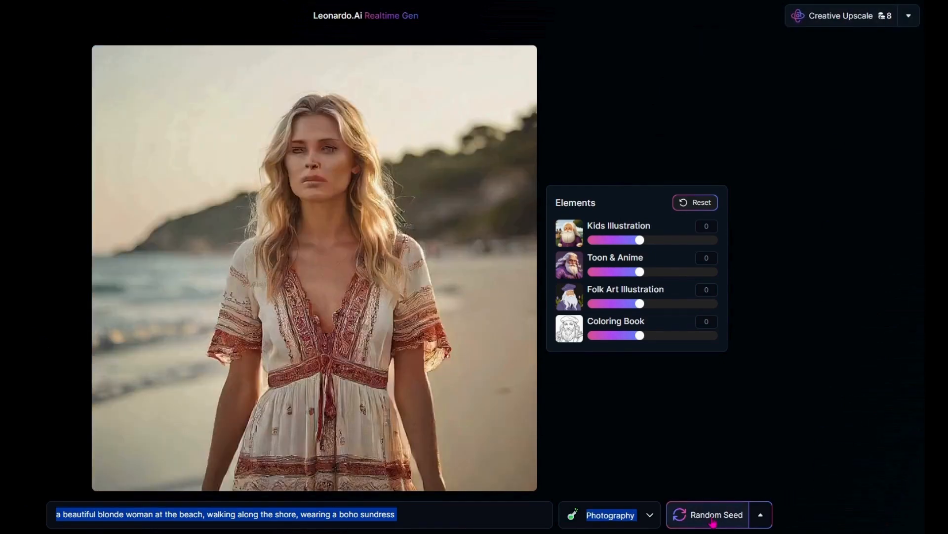
{"action": "left_click", "coordinate": [851, 26]}
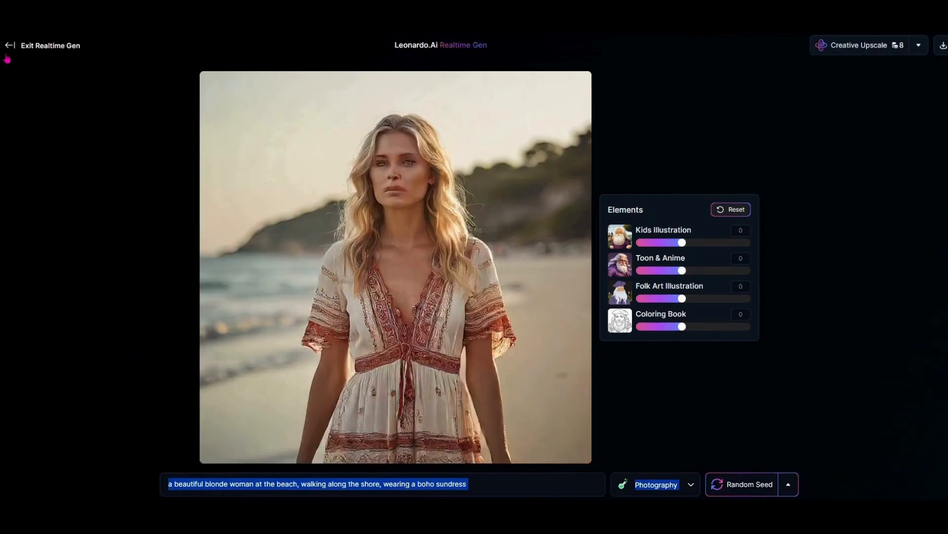
Exit realtime generation and view the upscaled beach images one by one in the Personal Feed, starting from the shallow-water back view.
{"action": "left_click", "coordinate": [10, 46]}
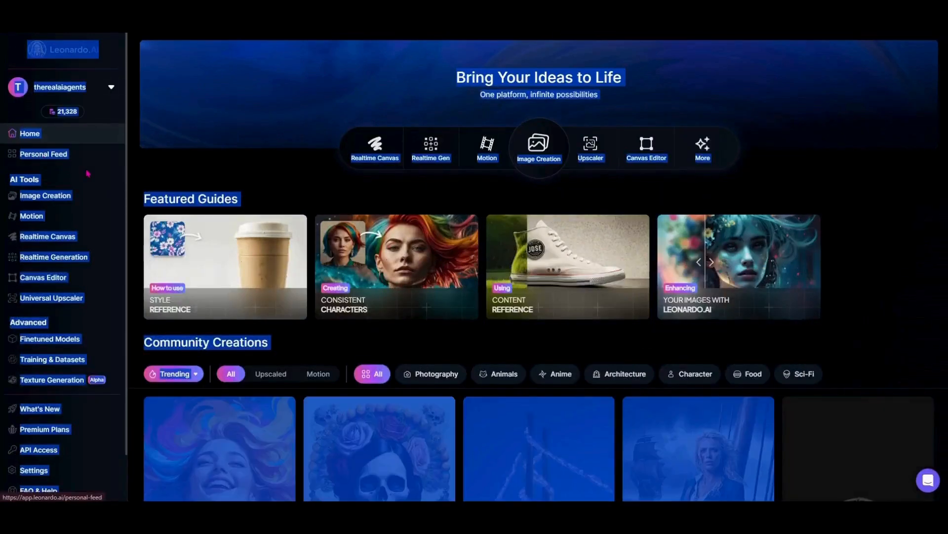
{"action": "left_click", "coordinate": [47, 155]}
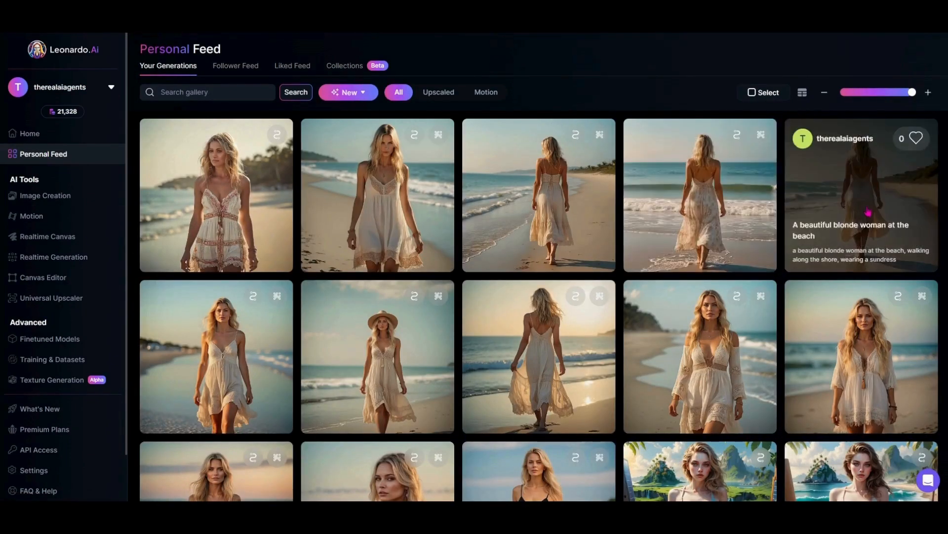
{"action": "left_click", "coordinate": [825, 227]}
{"action": "left_click", "coordinate": [305, 223]}
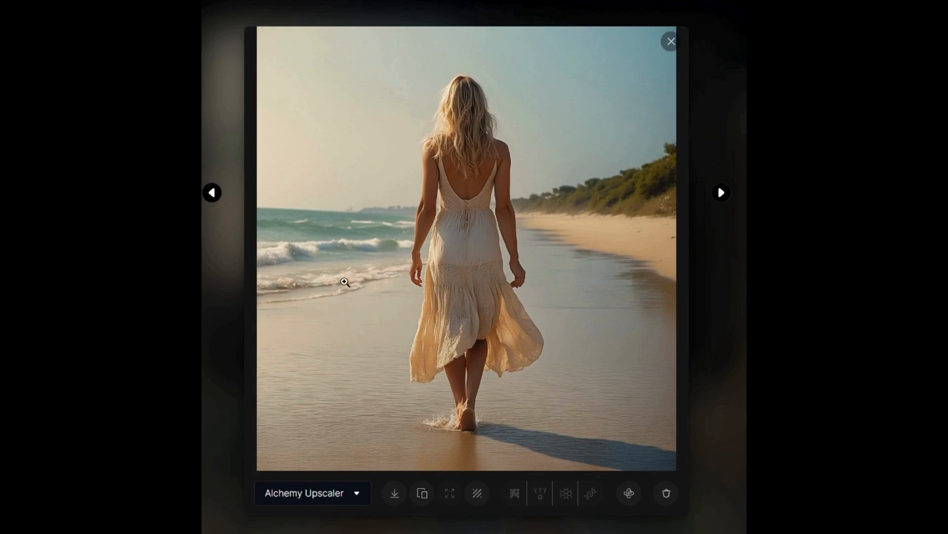
{"action": "left_click", "coordinate": [212, 194]}
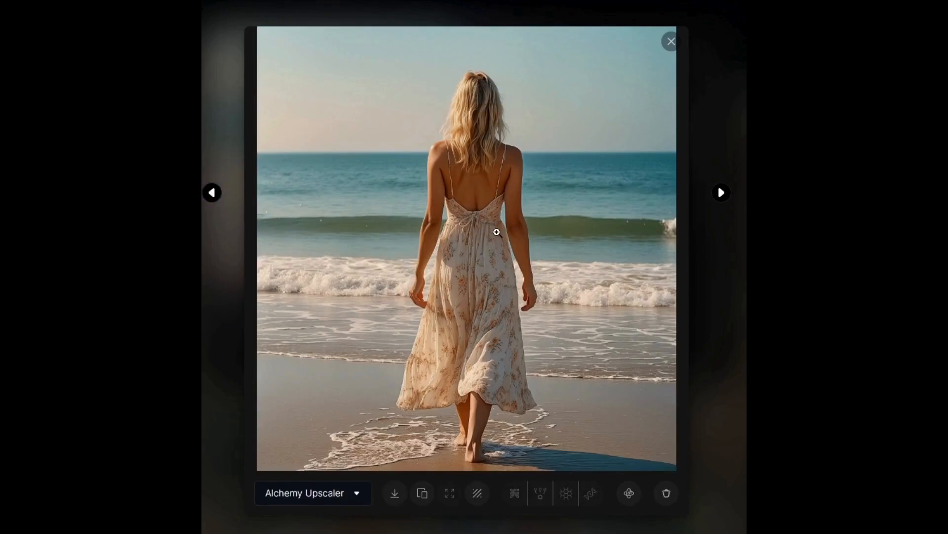
{"action": "left_click", "coordinate": [213, 193]}
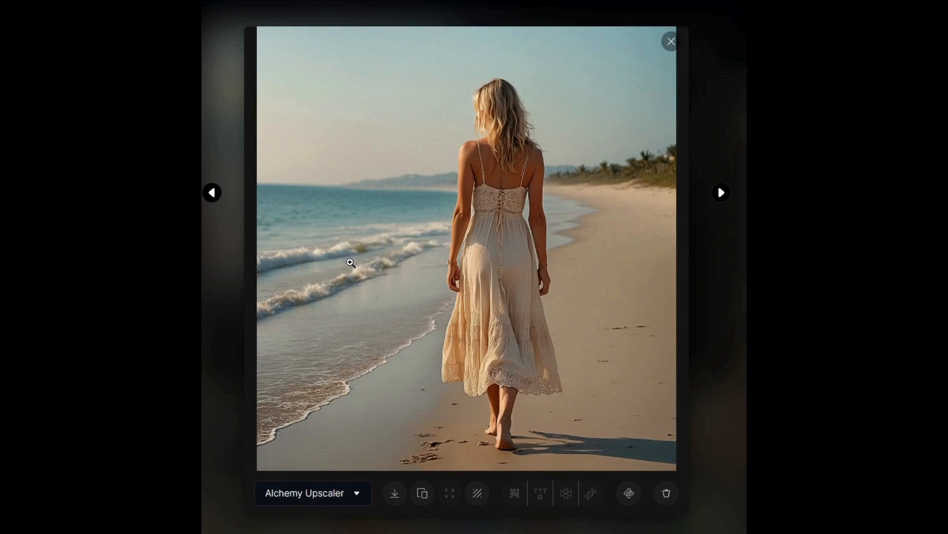
{"action": "left_click", "coordinate": [211, 194]}
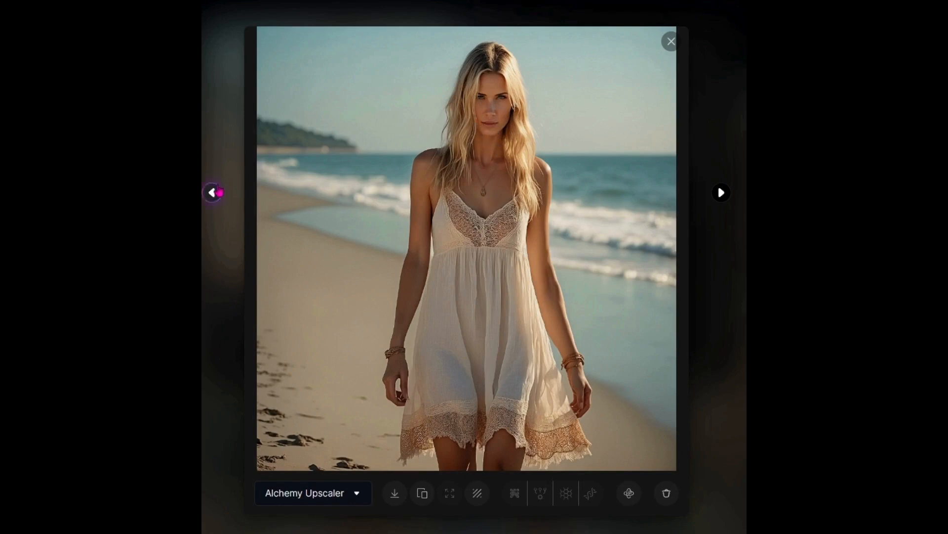
Go back to the previous upscaled beach image in the Personal Feed viewer.
{"action": "left_click", "coordinate": [213, 193]}
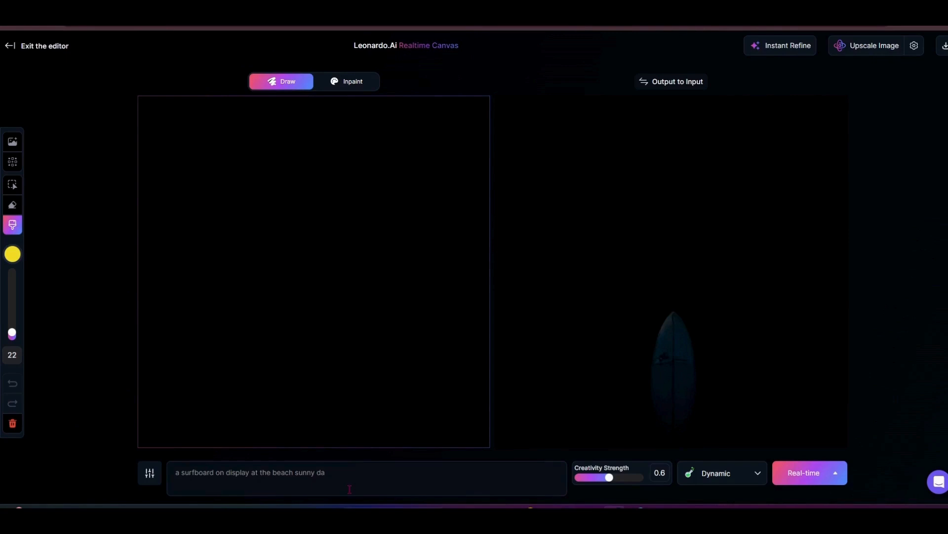
In Realtime Canvas, change the prompt to "a surfboard on display at the beach on a sunny day" and set the style to Photography.
{"action": "left_click", "coordinate": [330, 476]}
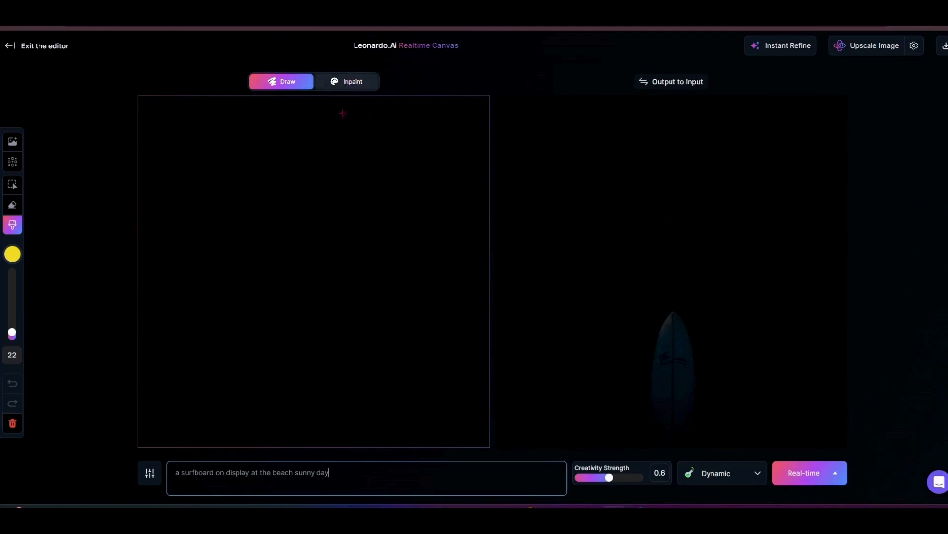
{"action": "left_click", "coordinate": [296, 484]}
{"action": "type", "text": "on a"}
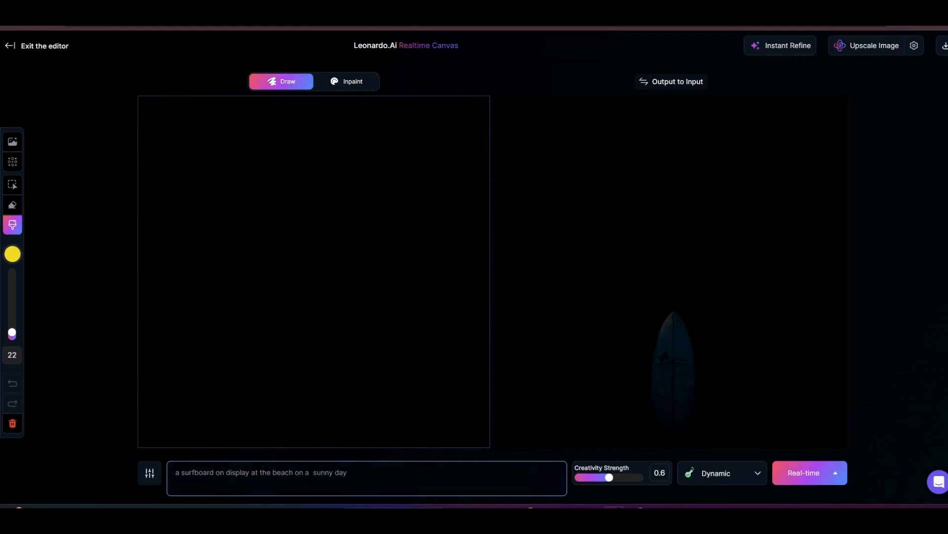
{"action": "left_click", "coordinate": [715, 484]}
{"action": "left_click", "coordinate": [745, 346]}
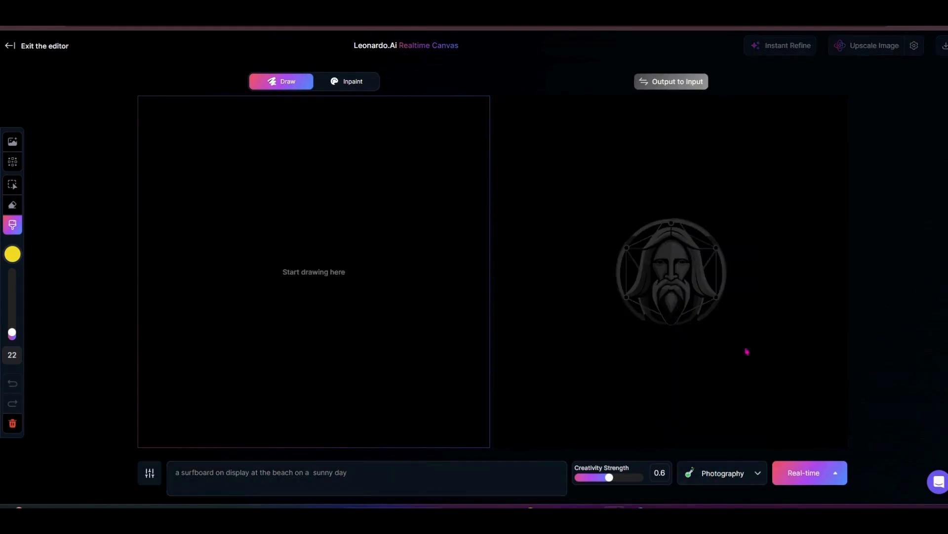
Send the generated surfboard image to the drawing canvas, apply Instant Refine, and send the refined output back as input.
{"action": "left_click", "coordinate": [698, 80]}
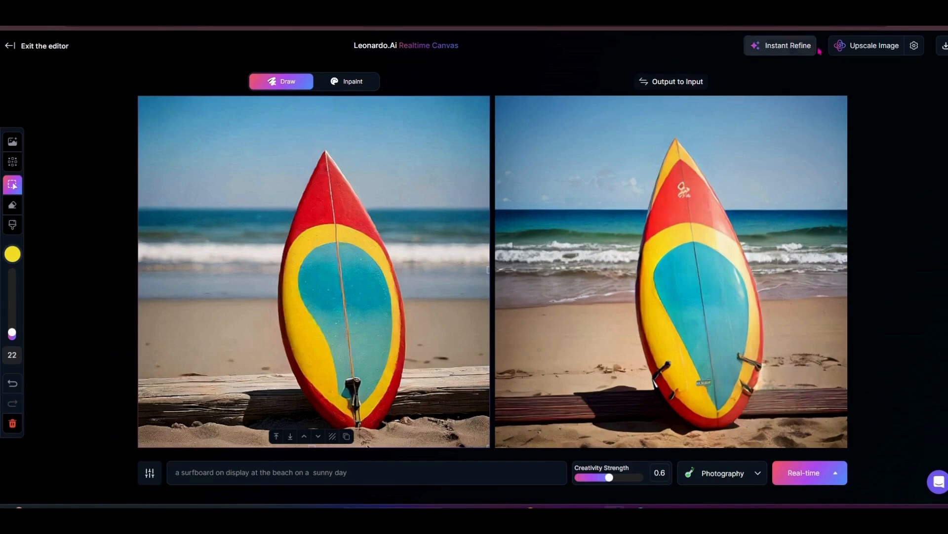
{"action": "left_click", "coordinate": [795, 45]}
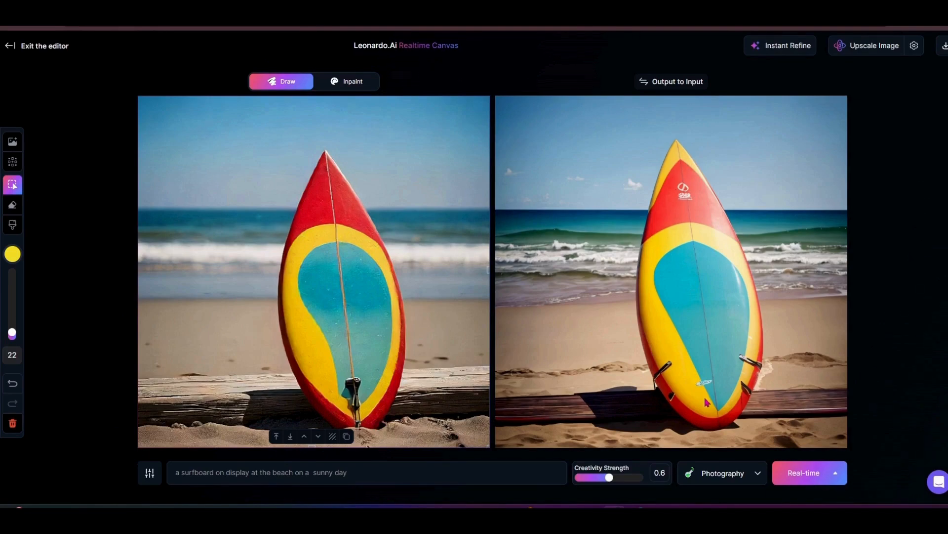
{"action": "left_click", "coordinate": [670, 88]}
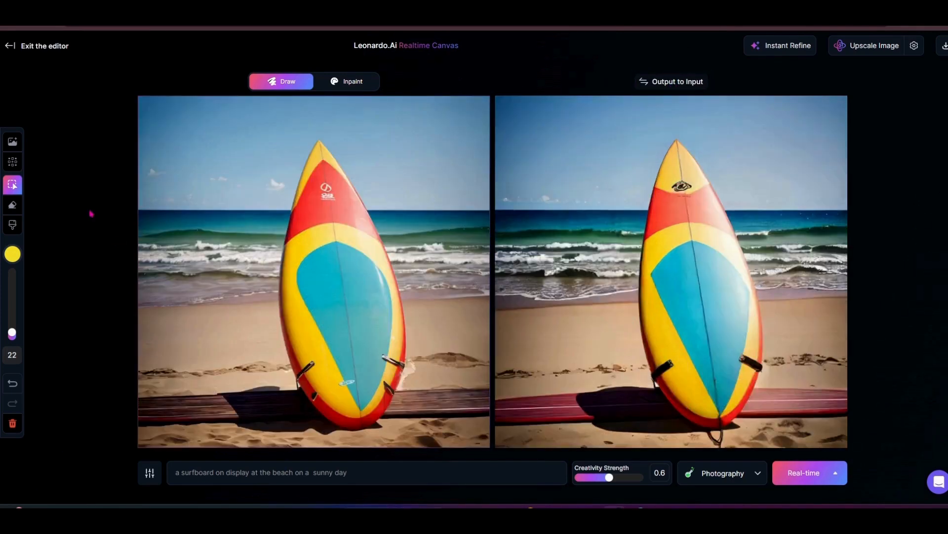
Set up the drawing brush with blue #2729F5 and a size of 71.
{"action": "left_click", "coordinate": [14, 255]}
{"action": "left_click_drag", "start_coordinate": [55, 278], "coordinate": [106, 277]}
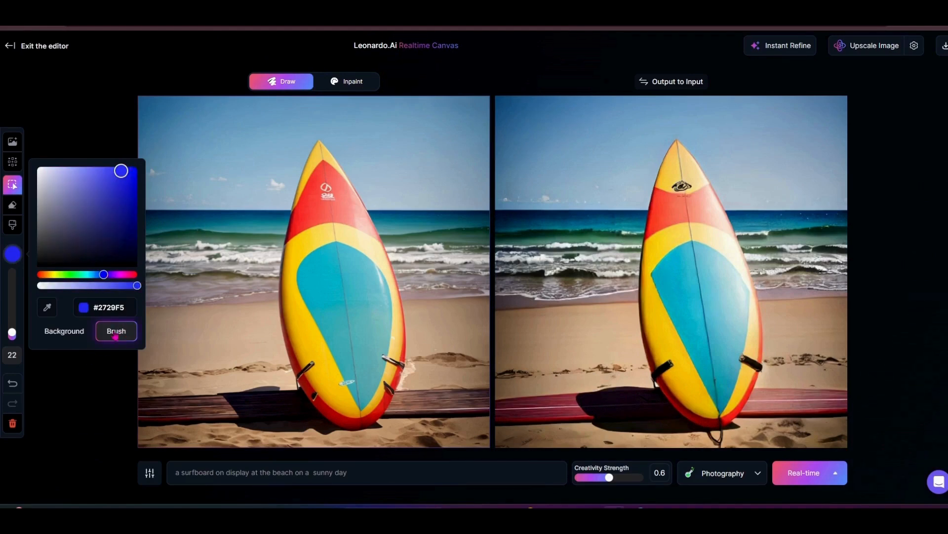
{"action": "left_click", "coordinate": [118, 381]}
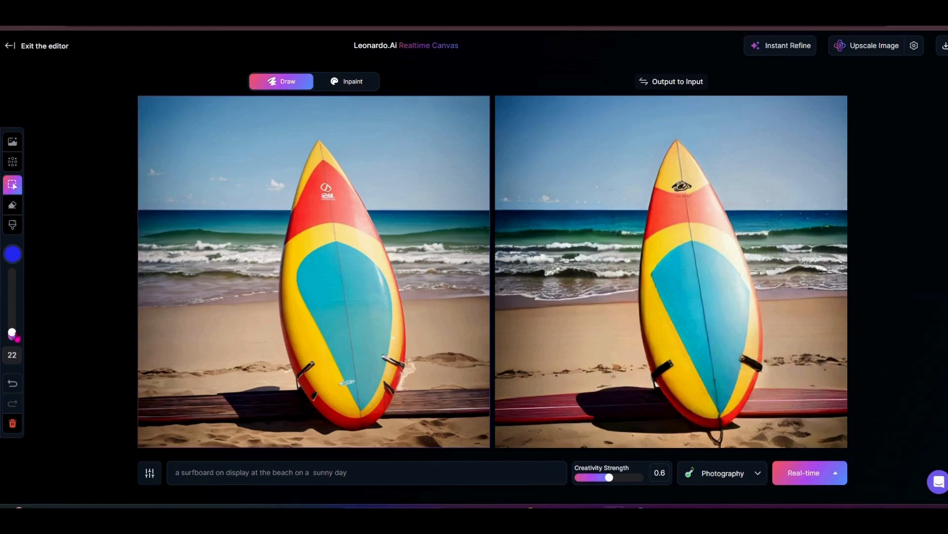
{"action": "left_click_drag", "start_coordinate": [13, 333], "coordinate": [12, 314]}
{"action": "left_click", "coordinate": [12, 224]}
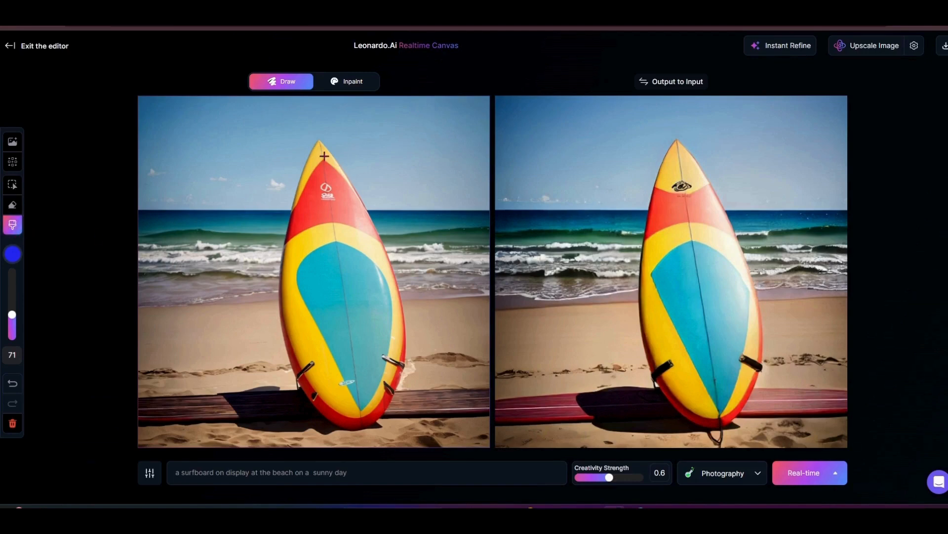
Try painting over the whole surfboard on the drawing canvas in solid blue.
{"action": "mouse_move", "coordinate": [319, 145]}
{"action": "left_mouse_down"}
{"action": "mouse_move", "coordinate": [294, 284]}
{"action": "mouse_move", "coordinate": [298, 328]}
{"action": "mouse_move", "coordinate": [306, 381]}
{"action": "mouse_move", "coordinate": [333, 411]}
{"action": "mouse_move", "coordinate": [352, 413]}
{"action": "mouse_move", "coordinate": [373, 377]}
{"action": "mouse_move", "coordinate": [377, 393]}
{"action": "mouse_move", "coordinate": [362, 416]}
{"action": "mouse_move", "coordinate": [394, 329]}
{"action": "mouse_move", "coordinate": [322, 210]}
{"action": "mouse_move", "coordinate": [321, 150]}
{"action": "mouse_move", "coordinate": [366, 250]}
{"action": "mouse_move", "coordinate": [378, 306]}
{"action": "mouse_move", "coordinate": [349, 375]}
{"action": "mouse_move", "coordinate": [331, 247]}
{"action": "mouse_move", "coordinate": [314, 326]}
{"action": "mouse_move", "coordinate": [318, 373]}
{"action": "mouse_move", "coordinate": [373, 294]}
{"action": "mouse_move", "coordinate": [367, 241]}
{"action": "mouse_move", "coordinate": [340, 177]}
{"action": "left_mouse_up"}
{"action": "mouse_move", "coordinate": [398, 279]}
{"action": "left_mouse_down"}
{"action": "mouse_move", "coordinate": [402, 340]}
{"action": "mouse_move", "coordinate": [395, 384]}
{"action": "mouse_move", "coordinate": [350, 423]}
{"action": "mouse_move", "coordinate": [318, 395]}
{"action": "left_mouse_up"}
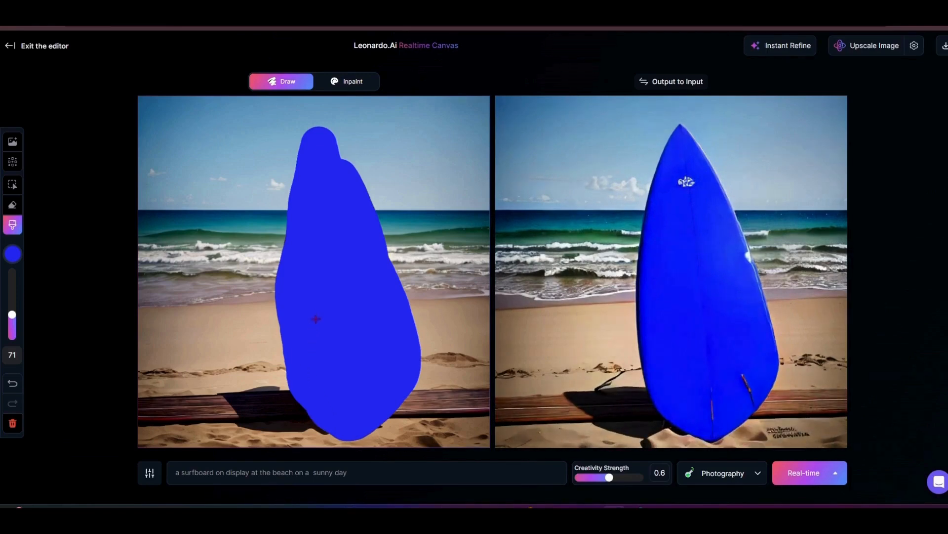
{"action": "mouse_move", "coordinate": [337, 203]}
{"action": "left_mouse_down"}
{"action": "mouse_move", "coordinate": [346, 163]}
{"action": "mouse_move", "coordinate": [338, 148]}
{"action": "left_mouse_up"}
{"action": "right_click", "coordinate": [333, 159]}
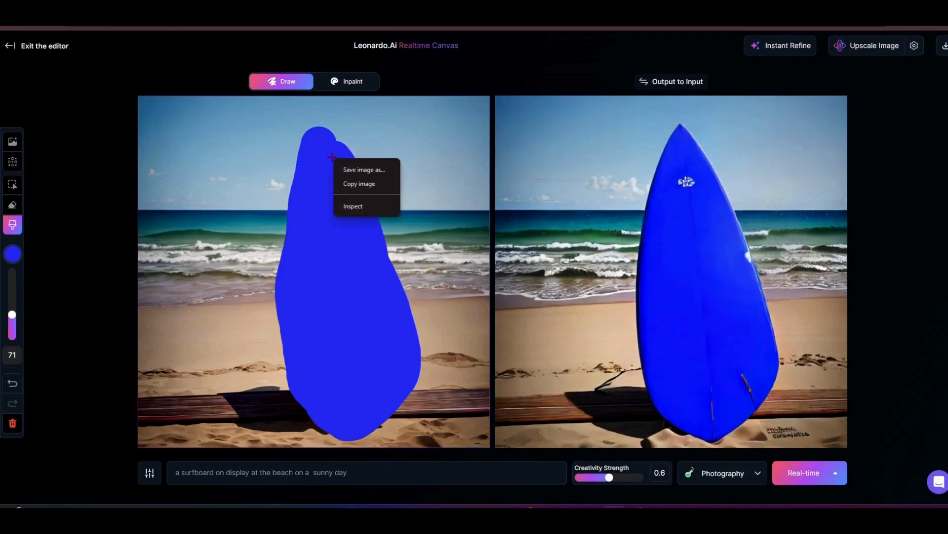
Paint four blue dots on the original surfboard: near the nose, near the tail, and on both sides of the middle.
{"action": "left_click", "coordinate": [318, 176]}
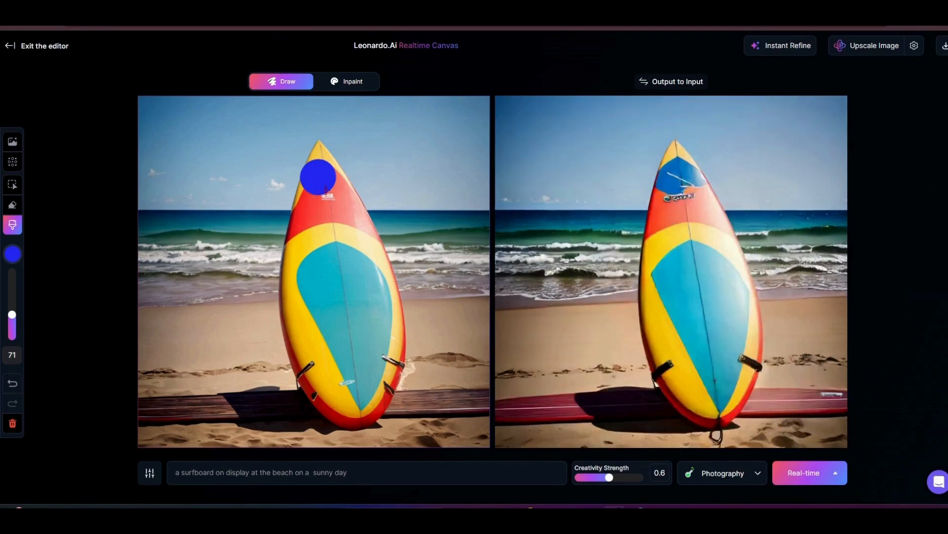
{"action": "left_click", "coordinate": [326, 379]}
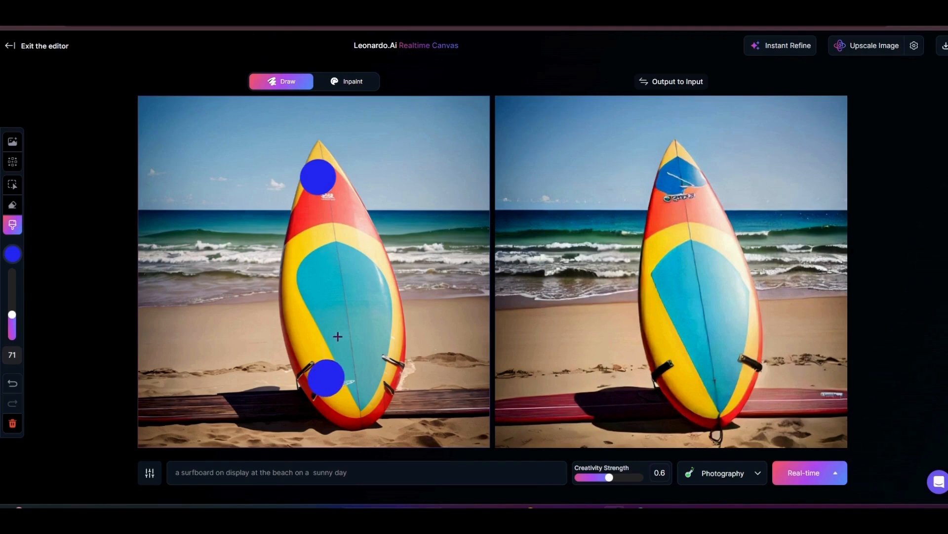
{"action": "left_click", "coordinate": [377, 299]}
{"action": "left_click", "coordinate": [313, 252]}
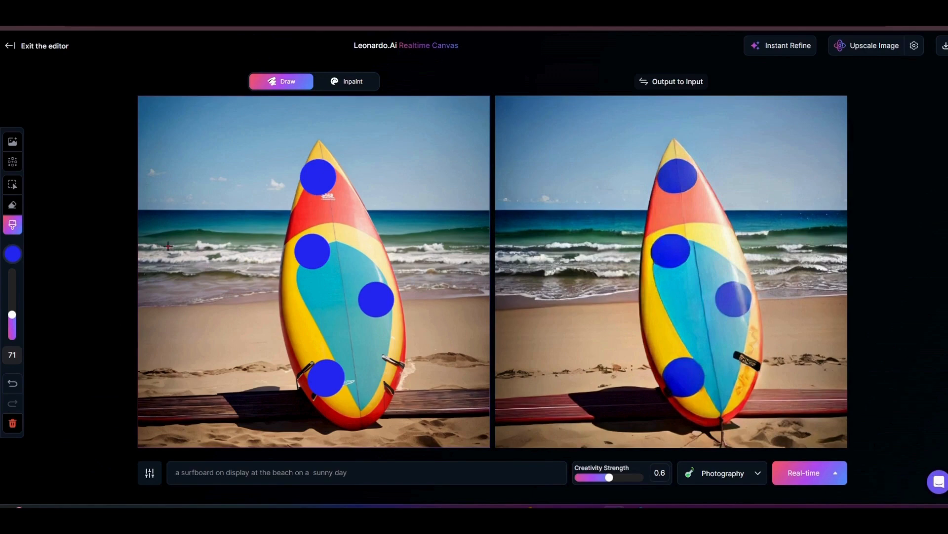
Set the brush to purple #C439D5 at size 31 and add small purple dots between the blue dots on the surfboard.
{"action": "left_click", "coordinate": [13, 254]}
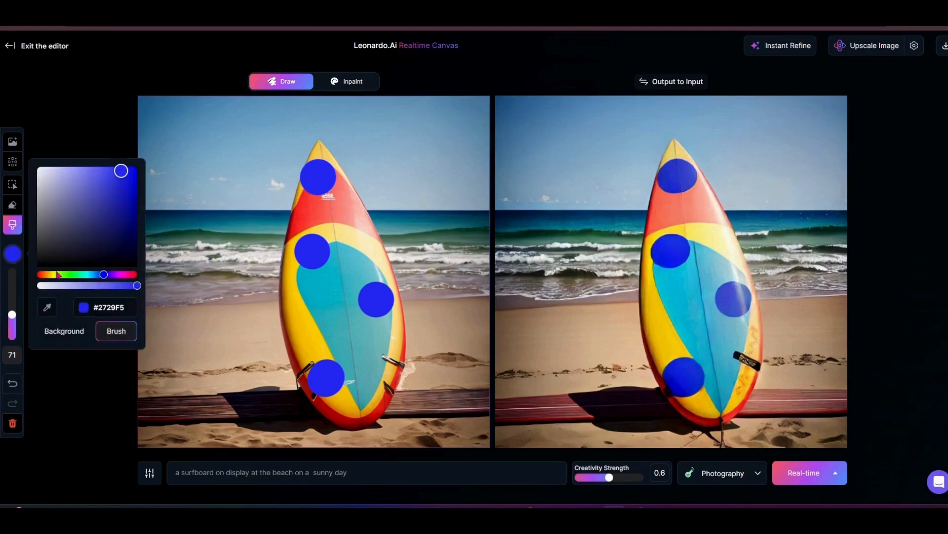
{"action": "left_click", "coordinate": [119, 274]}
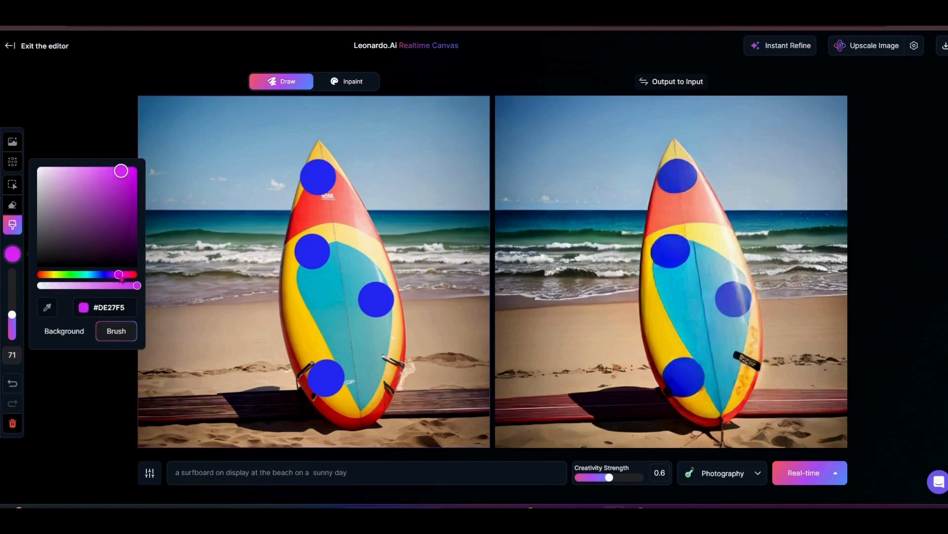
{"action": "left_click_drag", "start_coordinate": [122, 172], "coordinate": [110, 184]}
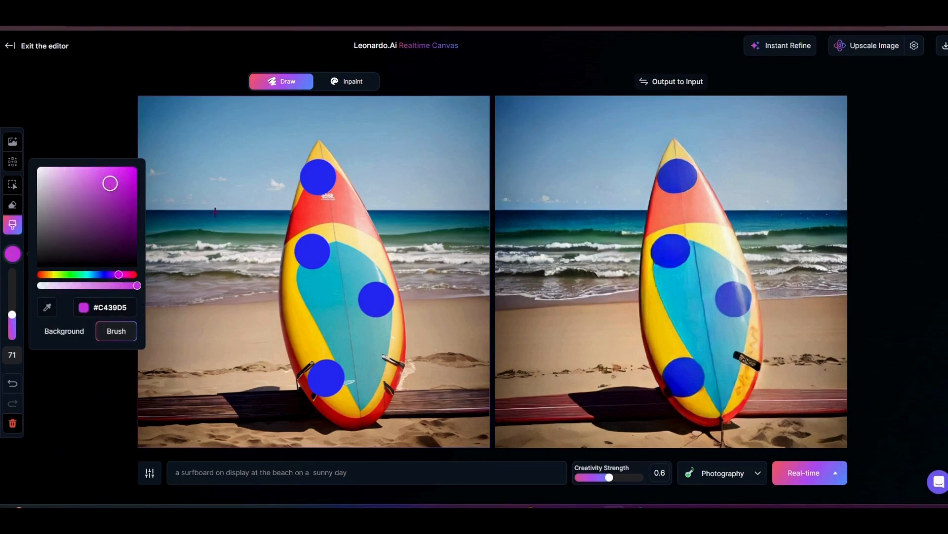
{"action": "left_click_drag", "start_coordinate": [18, 314], "coordinate": [12, 330]}
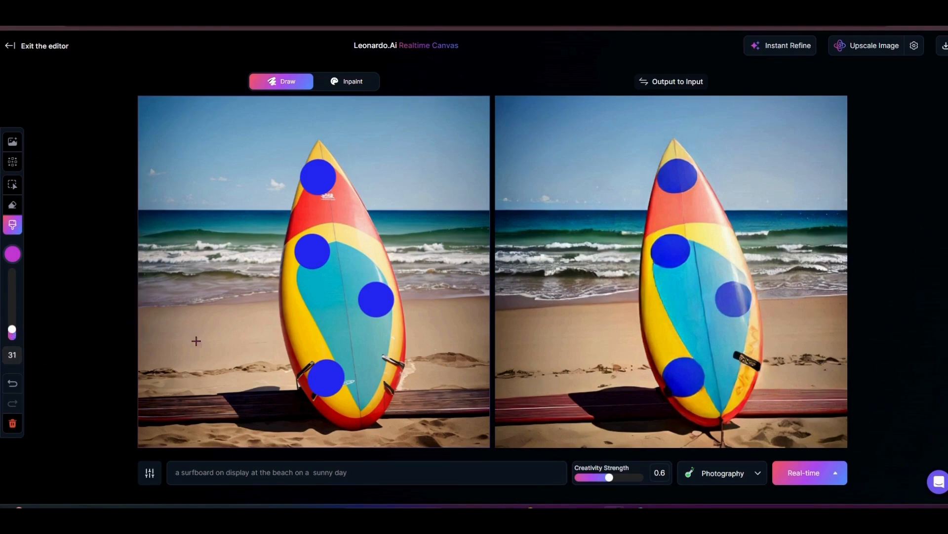
{"action": "left_click", "coordinate": [307, 312]}
{"action": "left_click", "coordinate": [346, 236]}
{"action": "left_click", "coordinate": [356, 343]}
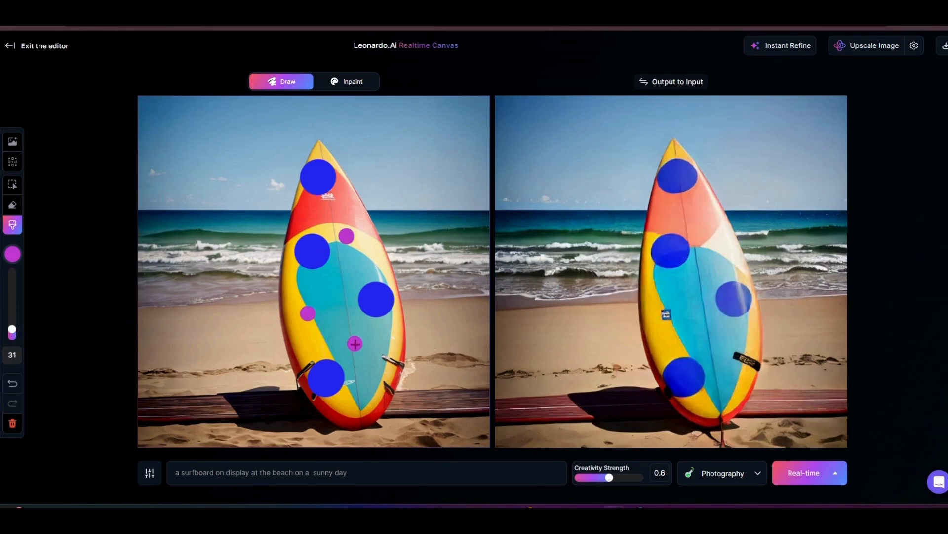
{"action": "left_click", "coordinate": [322, 211]}
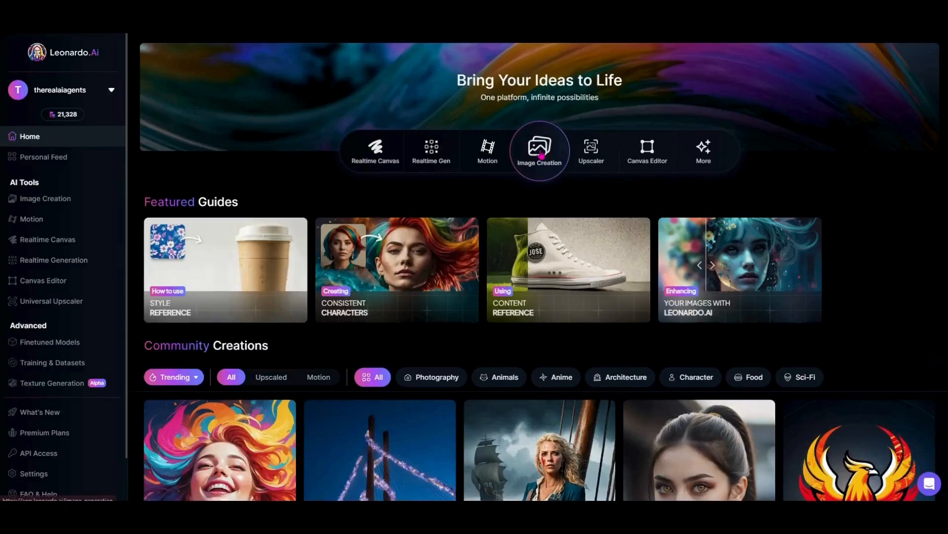
Open Image Creation and look through the platform presets and the preset style options.
{"action": "left_click", "coordinate": [540, 150]}
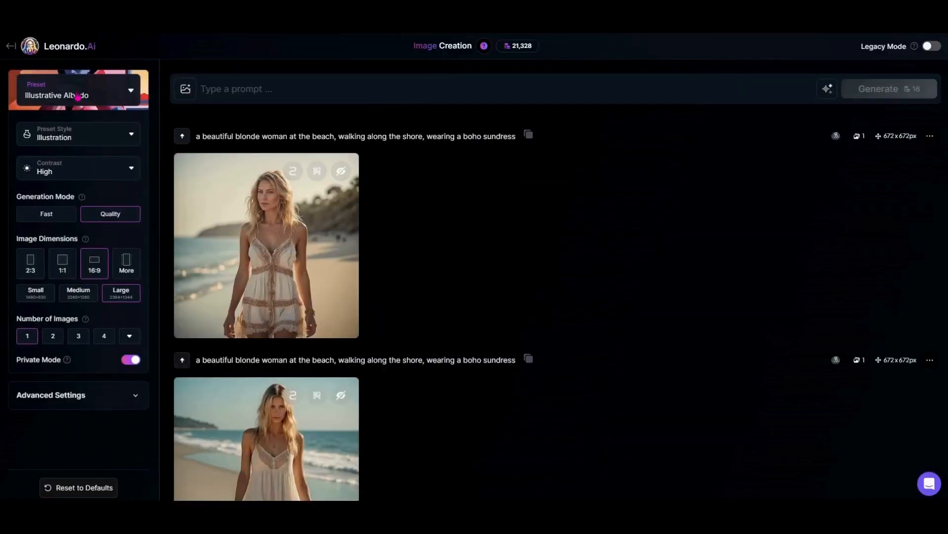
{"action": "left_click", "coordinate": [77, 97]}
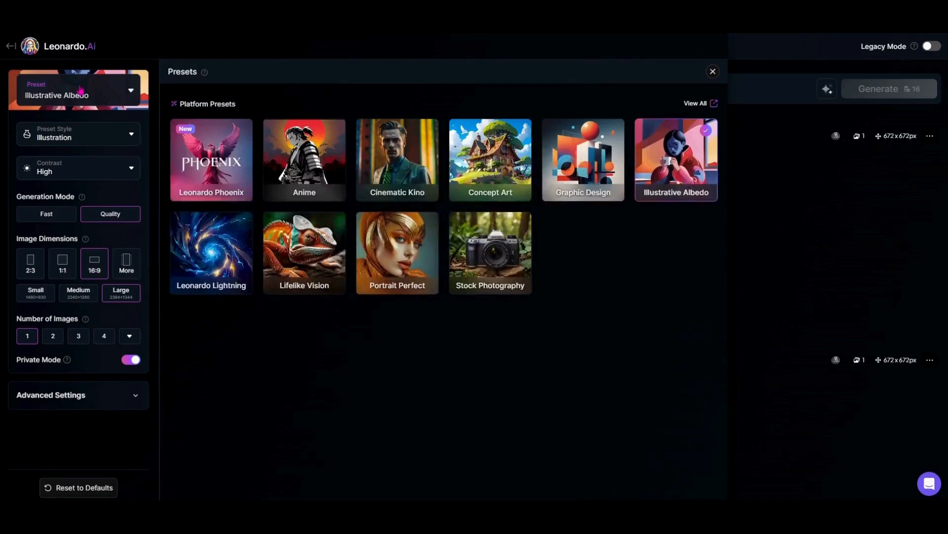
{"action": "left_click", "coordinate": [82, 140]}
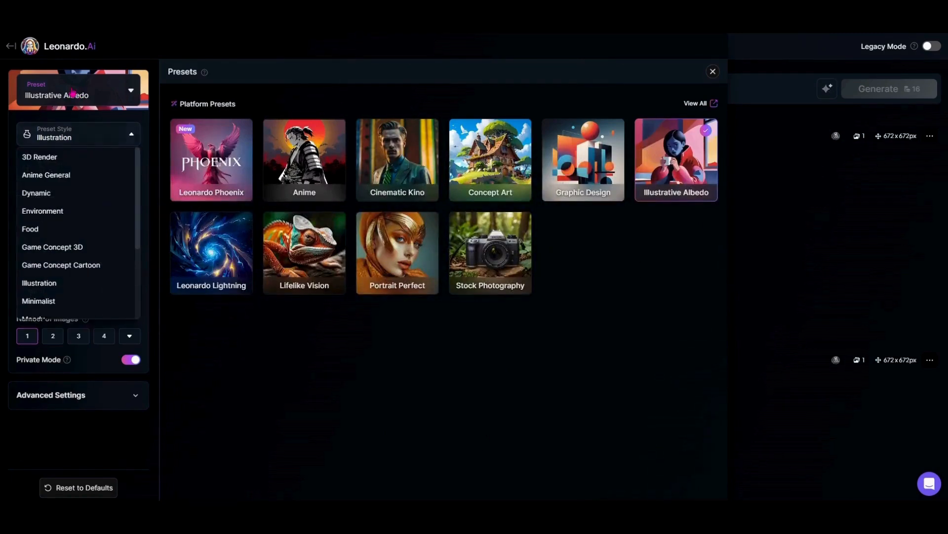
{"action": "left_click", "coordinate": [72, 93]}
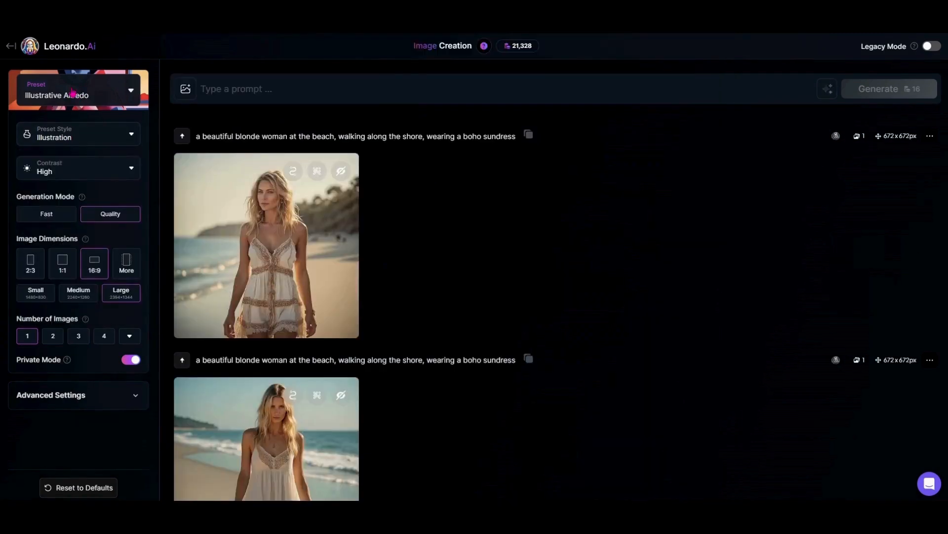
{"action": "left_click", "coordinate": [103, 98]}
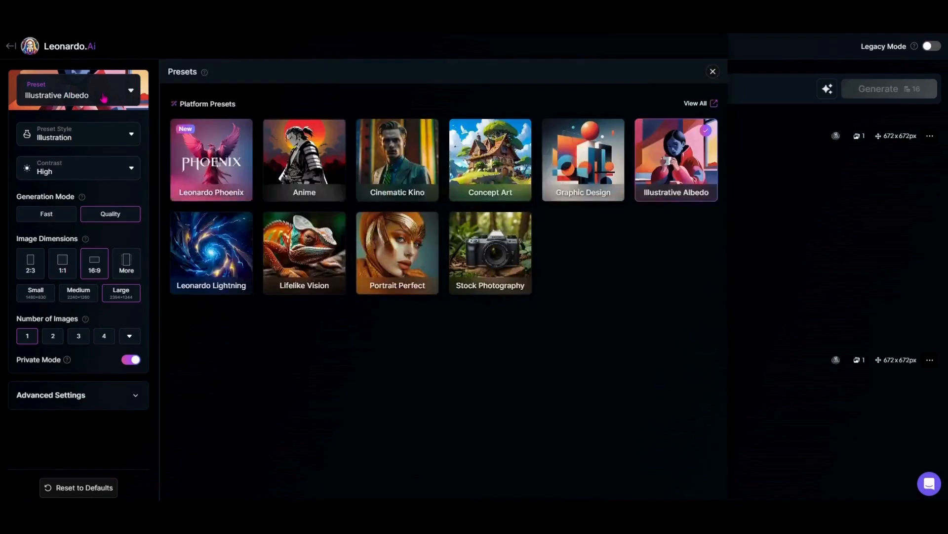
{"action": "left_click", "coordinate": [104, 97]}
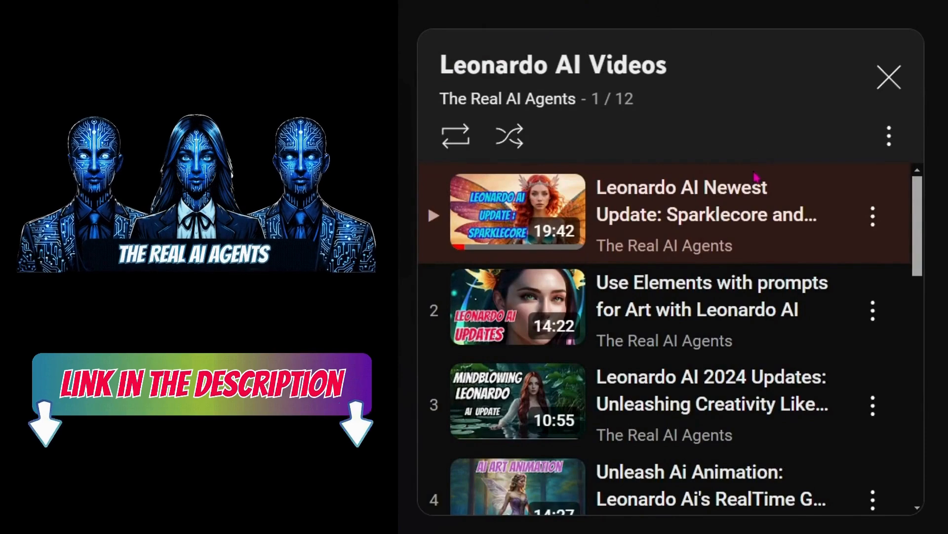
{"action": "scroll", "coordinate": [756, 178], "scroll_direction": "down", "scroll_amount": 3}
{"action": "scroll", "coordinate": [750, 263], "scroll_direction": "down", "scroll_amount": 10}
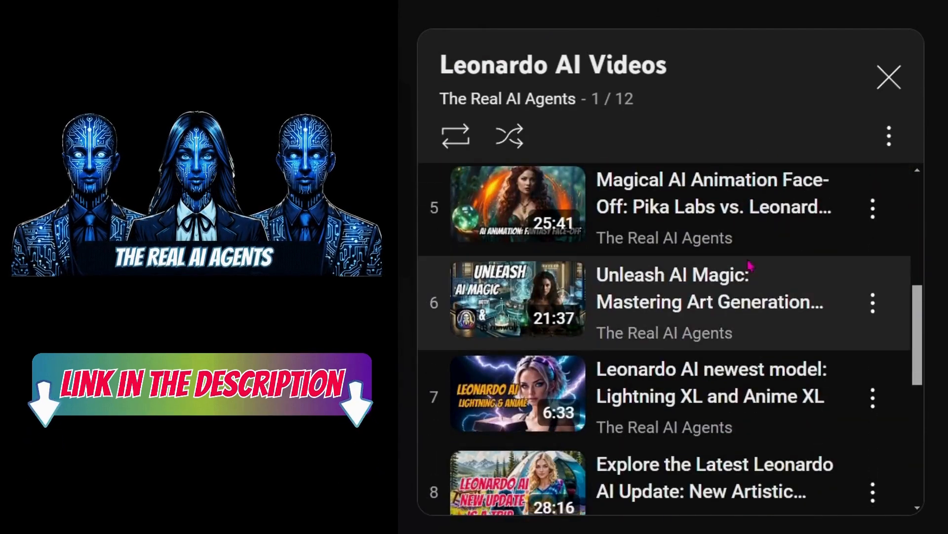
{"action": "scroll", "coordinate": [746, 269], "scroll_direction": "down", "scroll_amount": 2}
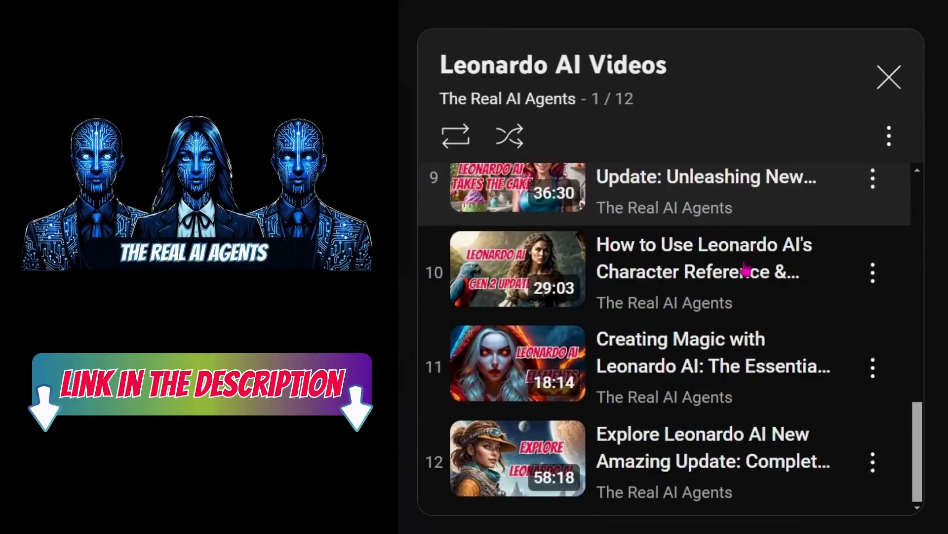
{"action": "scroll", "coordinate": [745, 281], "scroll_direction": "up", "scroll_amount": 15}
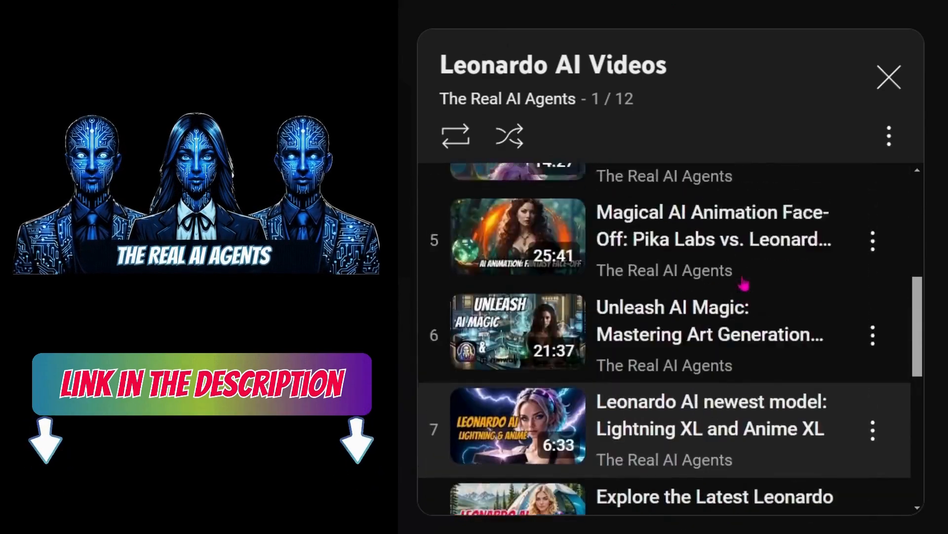
{"action": "scroll", "coordinate": [743, 283], "scroll_direction": "up", "scroll_amount": 1}
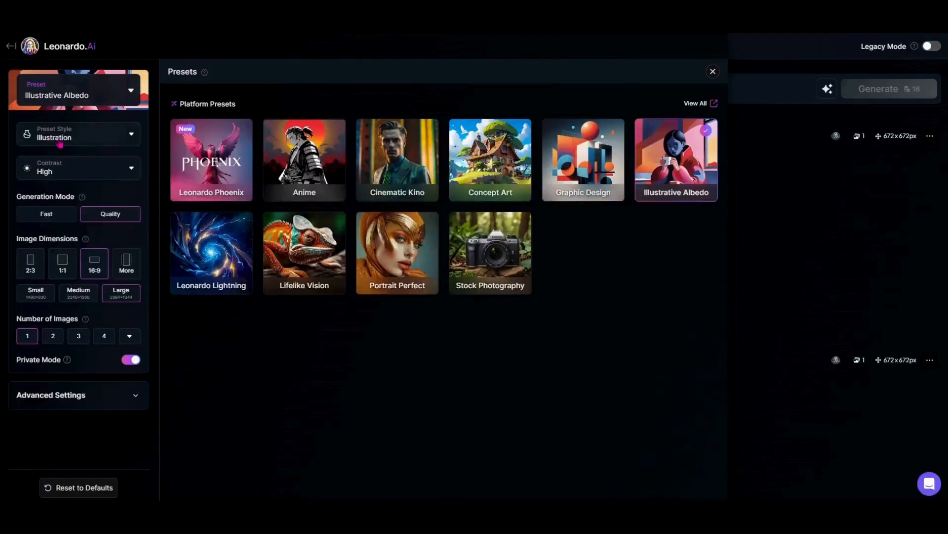
Open the preset style options for the Illustrative Albedo preset.
{"action": "left_click", "coordinate": [59, 140]}
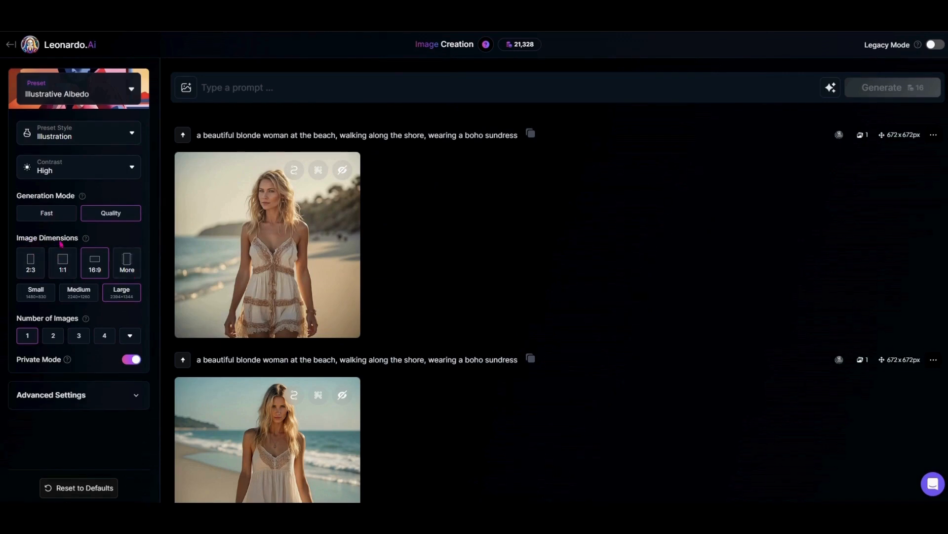
Try the Facebook (16:9) image dimensions, return to the standard 16:9 ratio, and close the dimension options.
{"action": "left_click", "coordinate": [123, 263]}
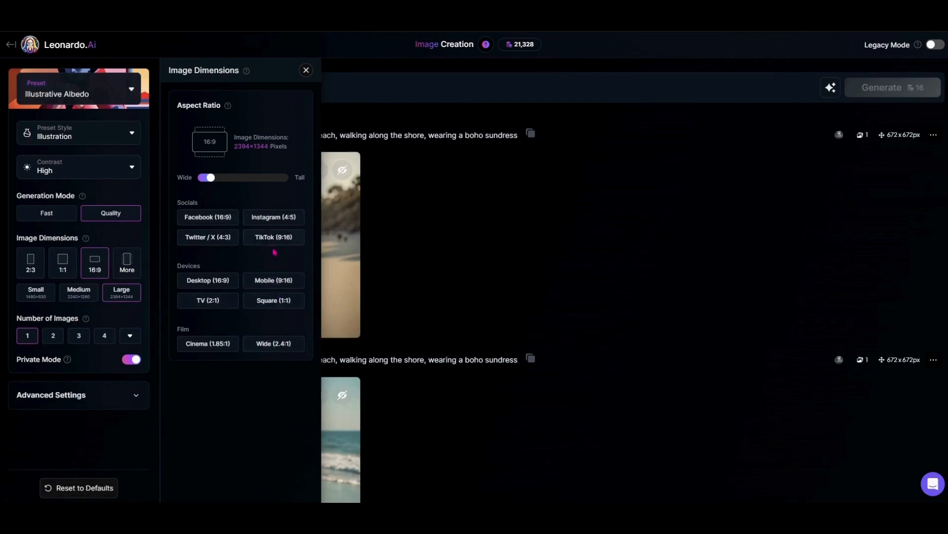
{"action": "left_click", "coordinate": [216, 220]}
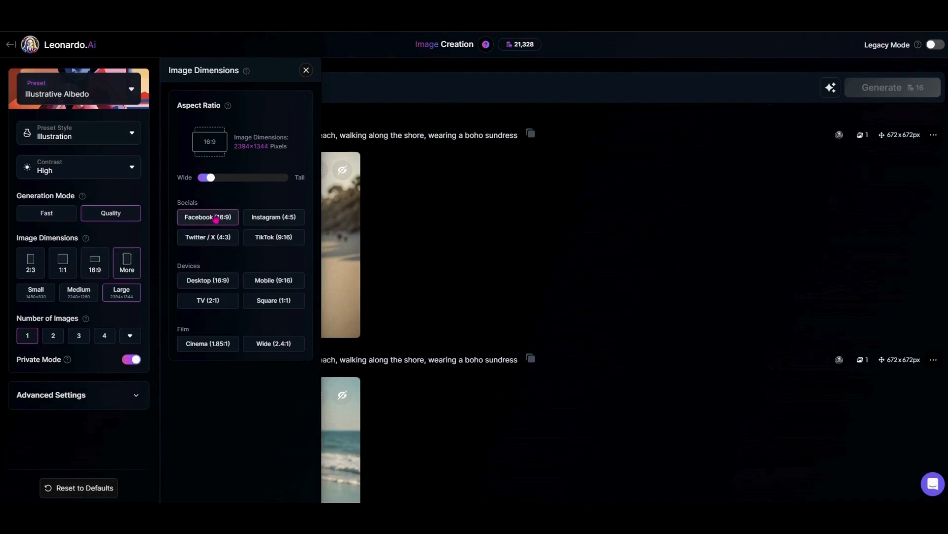
{"action": "left_click", "coordinate": [85, 265]}
{"action": "left_click", "coordinate": [329, 71]}
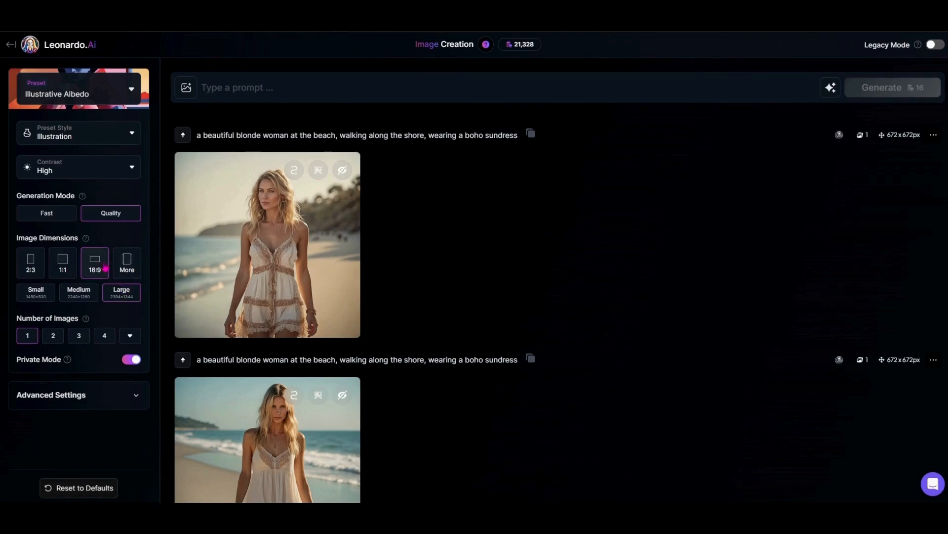
Switch the preset to Leonardo Phoenix, close the preset list, and set Prompt Enhance to On.
{"action": "mouse_move", "coordinate": [202, 170]}
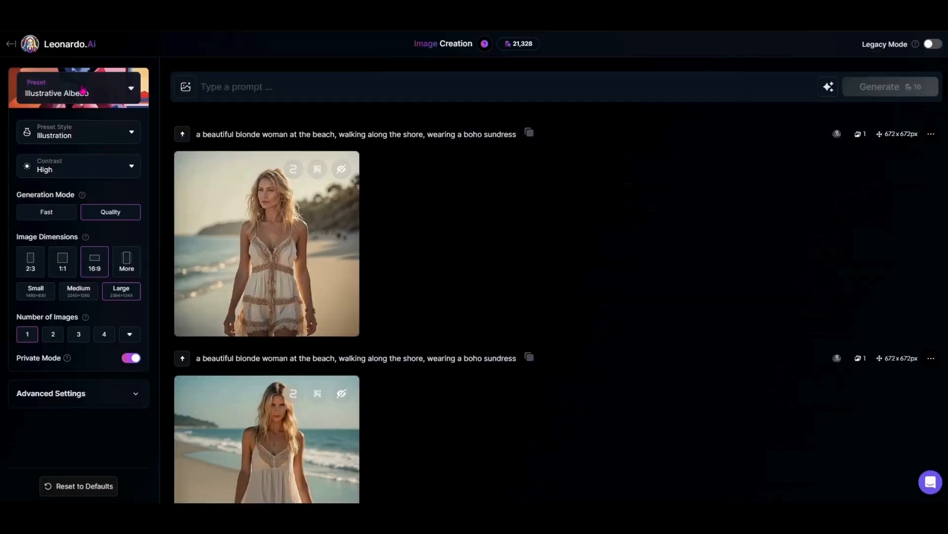
{"action": "left_click", "coordinate": [81, 91]}
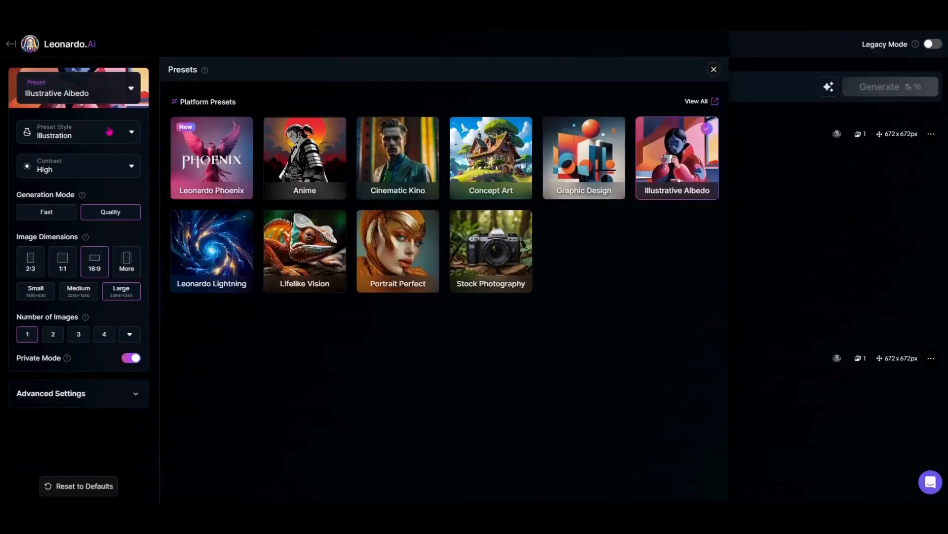
{"action": "left_click", "coordinate": [217, 172]}
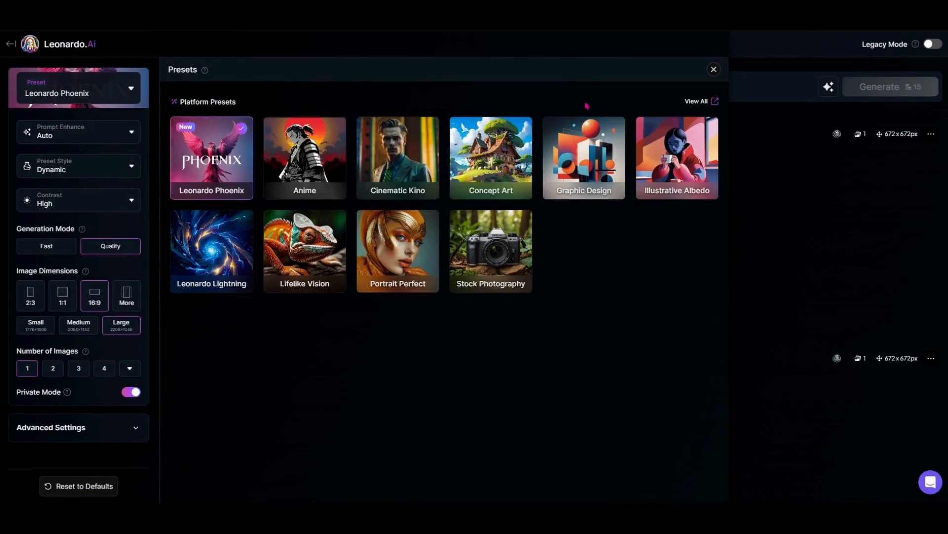
{"action": "left_click", "coordinate": [714, 69]}
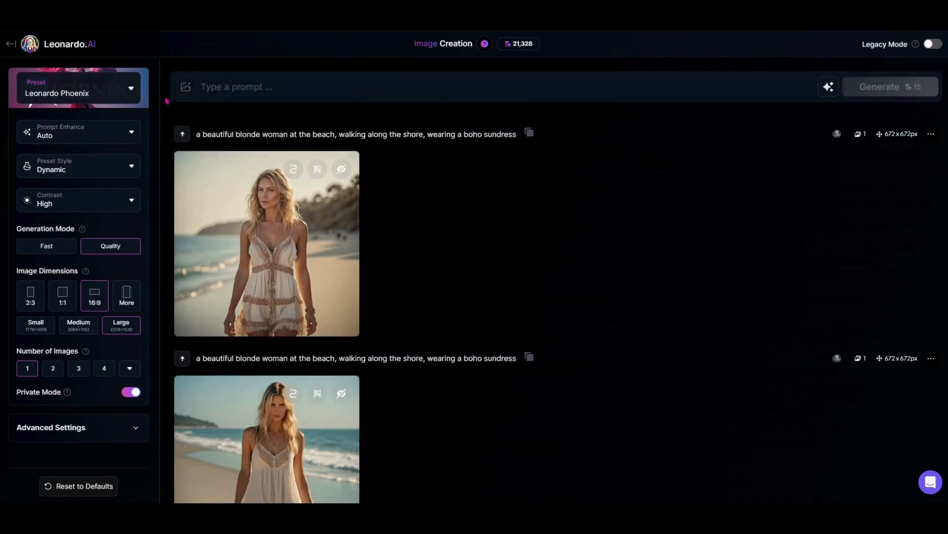
{"action": "left_click", "coordinate": [97, 142]}
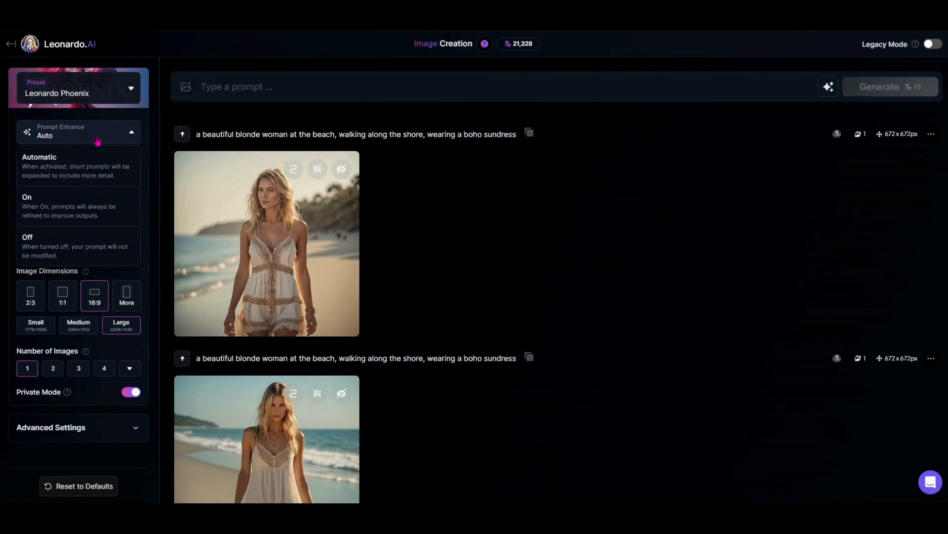
{"action": "left_click", "coordinate": [87, 207]}
Generate an image from the prompt "a beautiful blonde woman, at the beaching, walking along the shore, at dusk".
{"action": "left_click", "coordinate": [241, 83]}
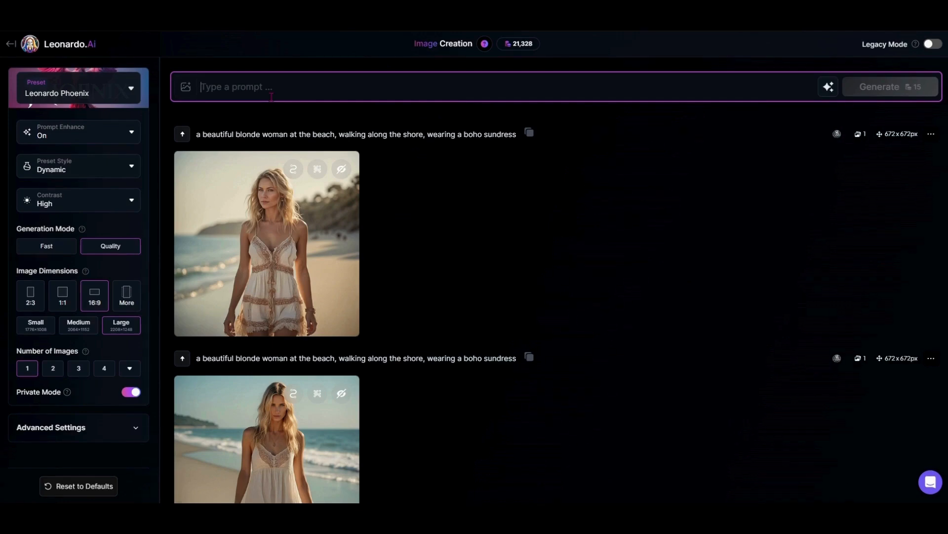
{"action": "type", "text": "a beautiful blonde woman, at the beaching, walking along the shore, at dusk"}
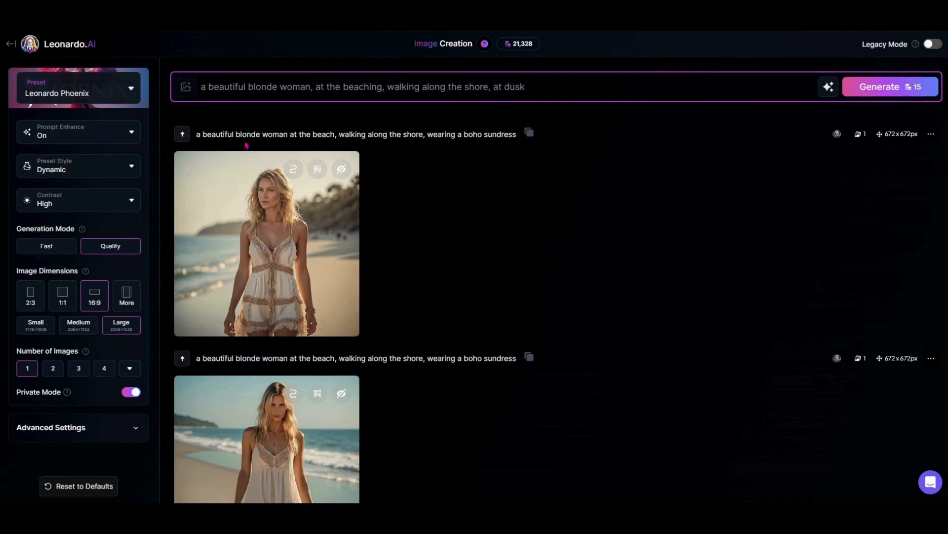
{"action": "left_click", "coordinate": [902, 89]}
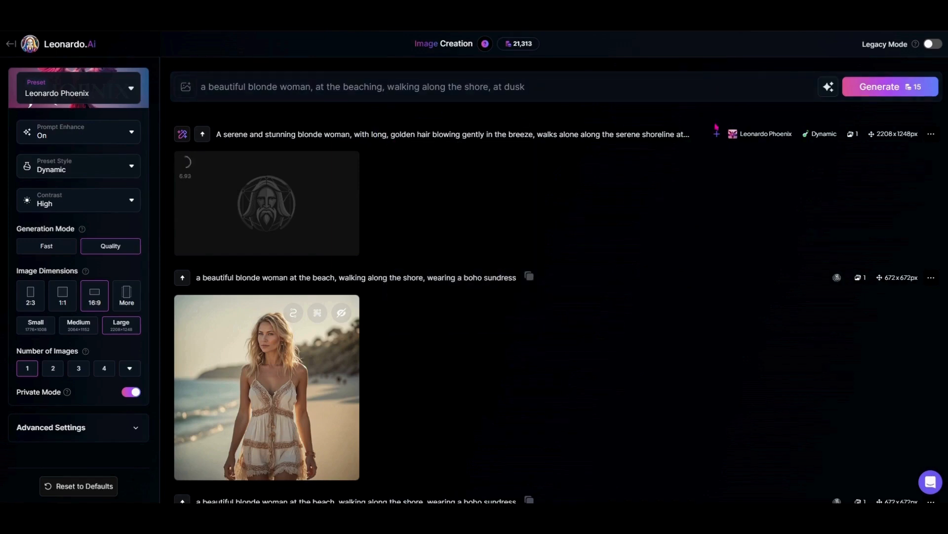
Expand the enhanced prompt of the new Dynamic image, view the image enlarged, and close the preview.
{"action": "left_click", "coordinate": [717, 134]}
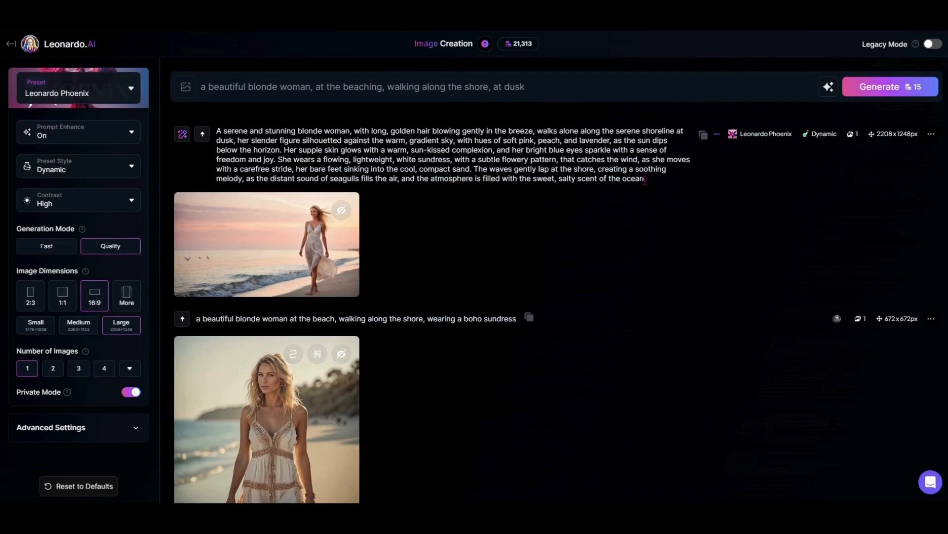
{"action": "left_click", "coordinate": [277, 220]}
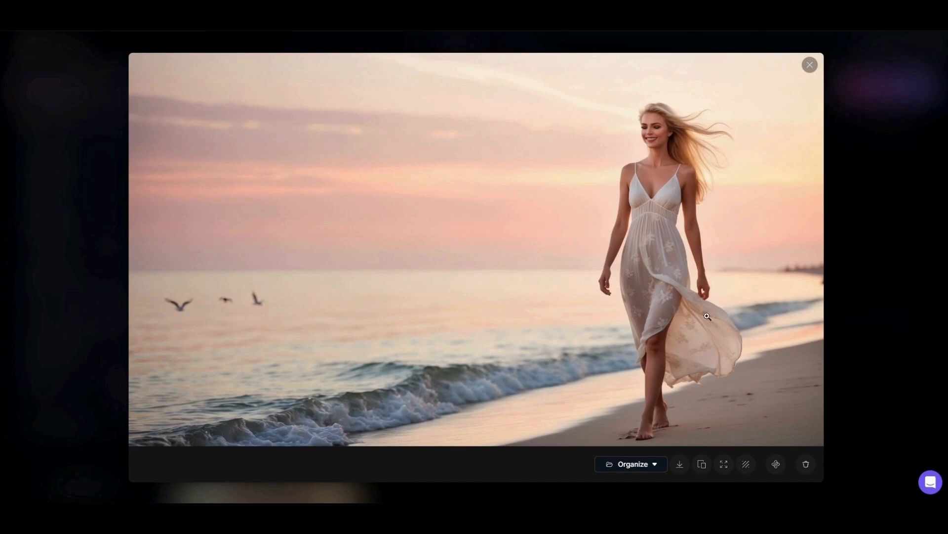
{"action": "left_click", "coordinate": [809, 66]}
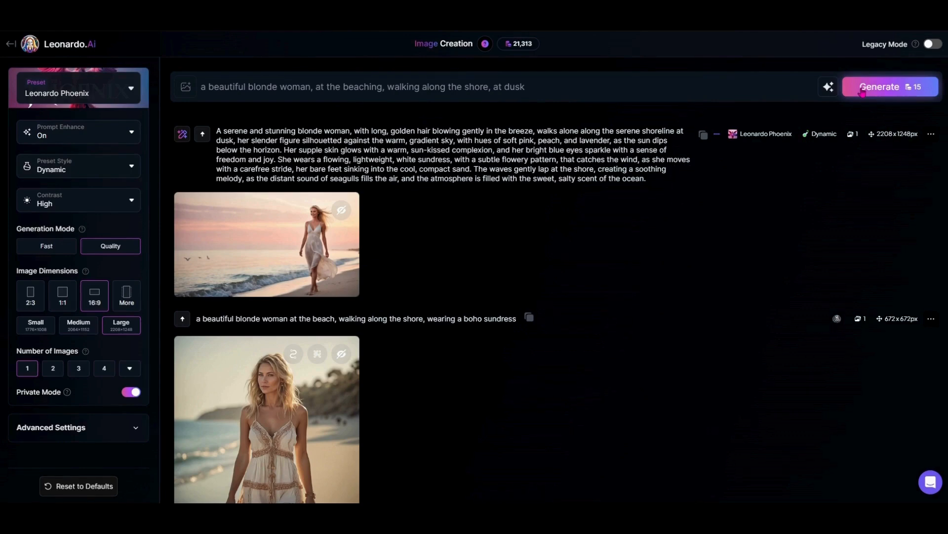
Generate the same prompt with the Creative preset style and again with the HDR preset style.
{"action": "left_click", "coordinate": [84, 171]}
{"action": "left_click", "coordinate": [85, 264]}
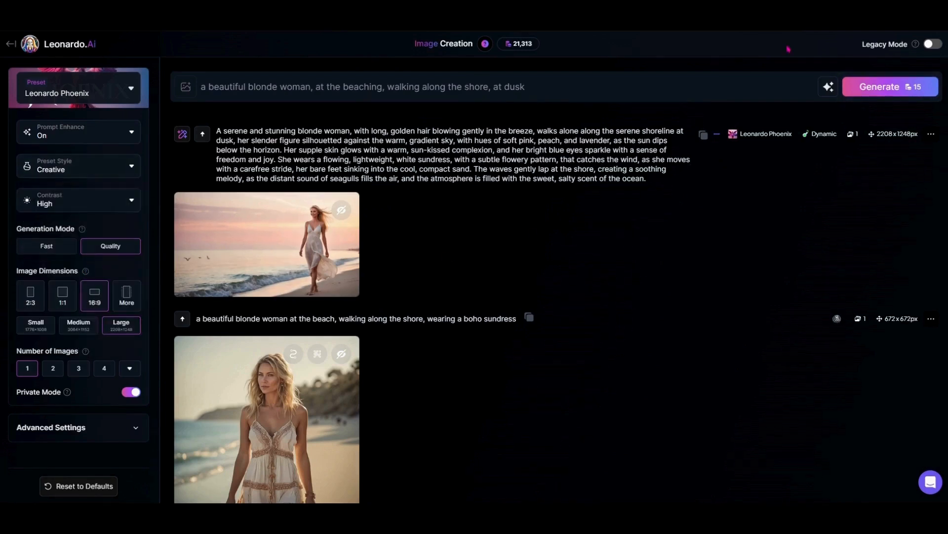
{"action": "left_click", "coordinate": [886, 93]}
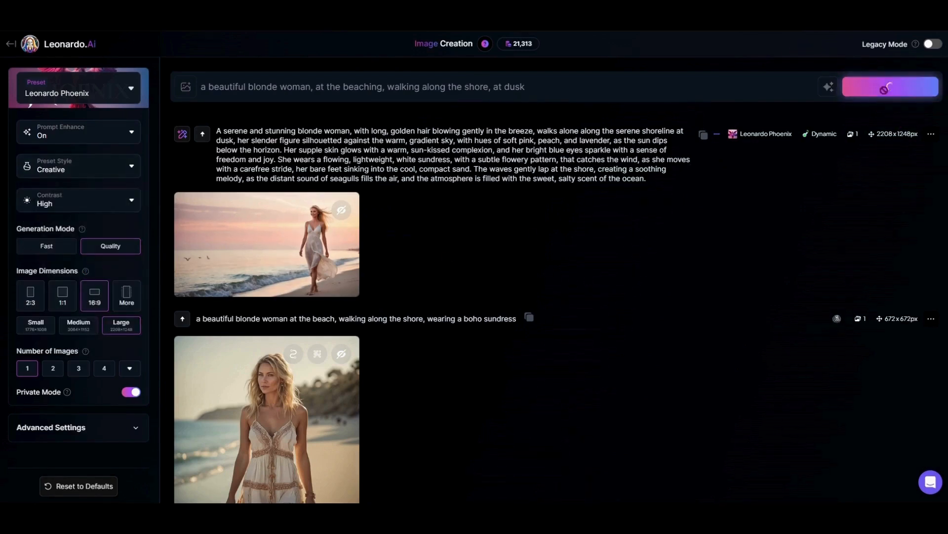
{"action": "left_click", "coordinate": [79, 167]}
{"action": "left_click", "coordinate": [71, 302]}
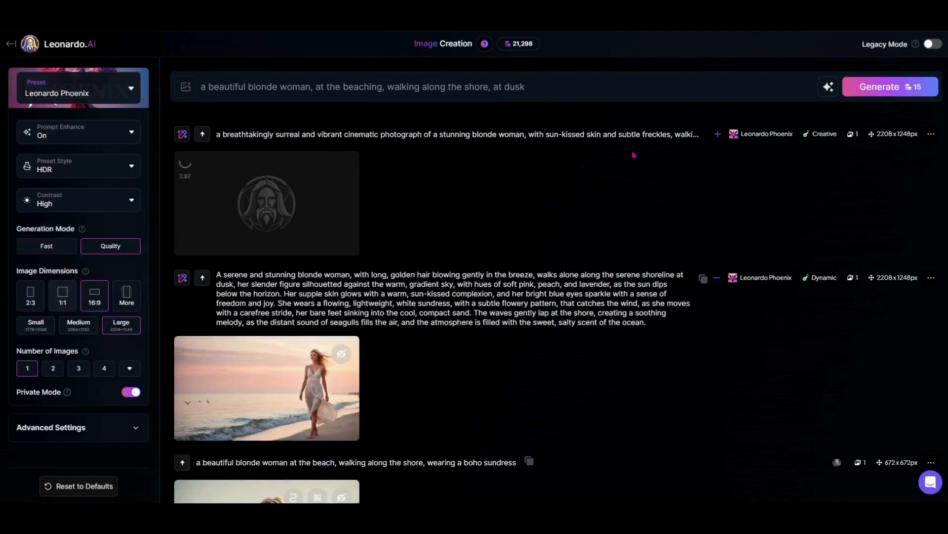
{"action": "left_click", "coordinate": [896, 92]}
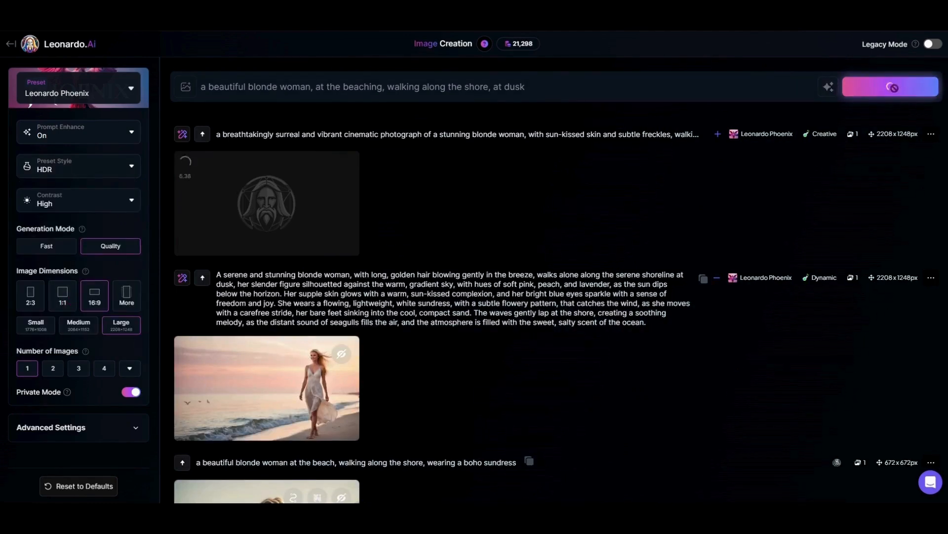
Generate the same prompt with the Vibrant preset style and again with the Moody preset style.
{"action": "left_click", "coordinate": [79, 167]}
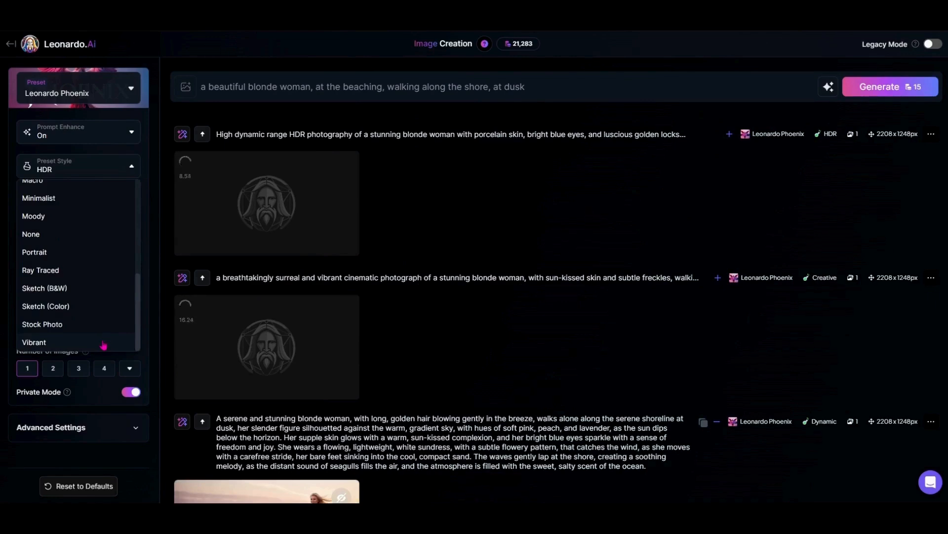
{"action": "left_click", "coordinate": [104, 342]}
{"action": "left_click", "coordinate": [904, 87]}
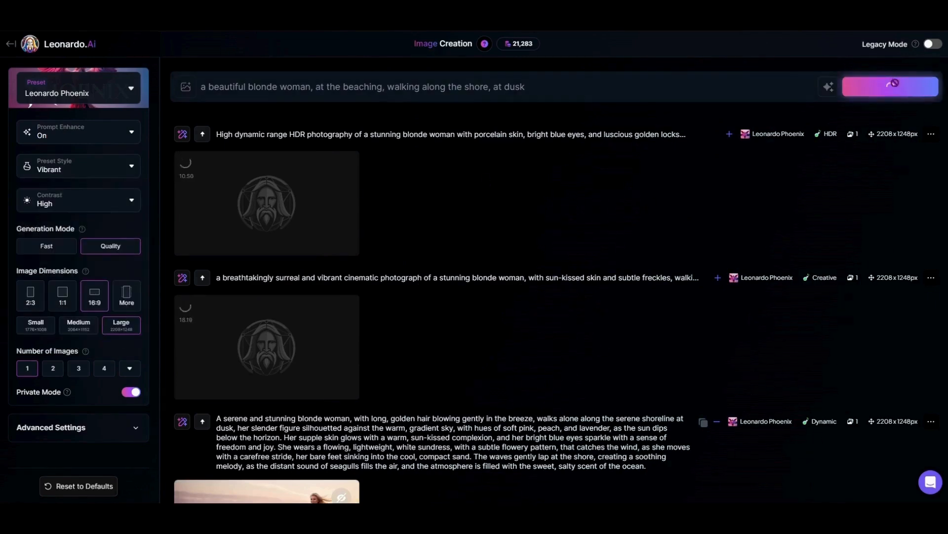
{"action": "left_click", "coordinate": [89, 166]}
{"action": "left_click", "coordinate": [102, 324]}
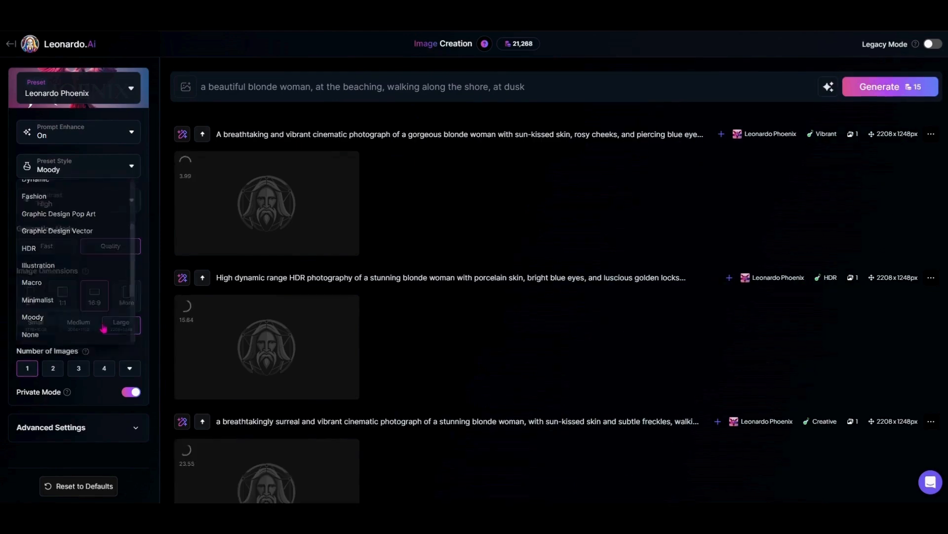
{"action": "left_click", "coordinate": [901, 89]}
Look through the new generations, view the Creative and HDR beach images enlarged, and close the previews.
{"action": "scroll", "coordinate": [508, 235], "scroll_direction": "down", "scroll_amount": 8}
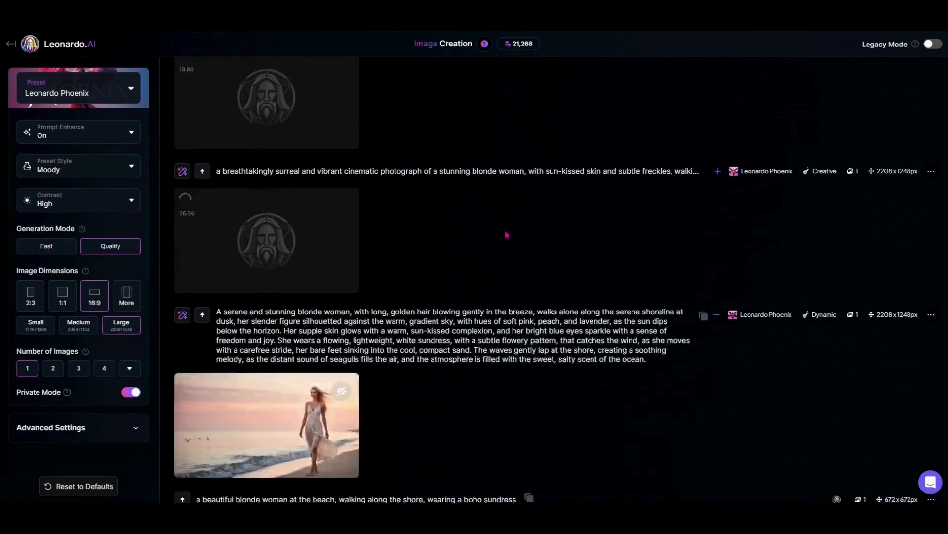
{"action": "scroll", "coordinate": [427, 224], "scroll_direction": "up", "scroll_amount": 6}
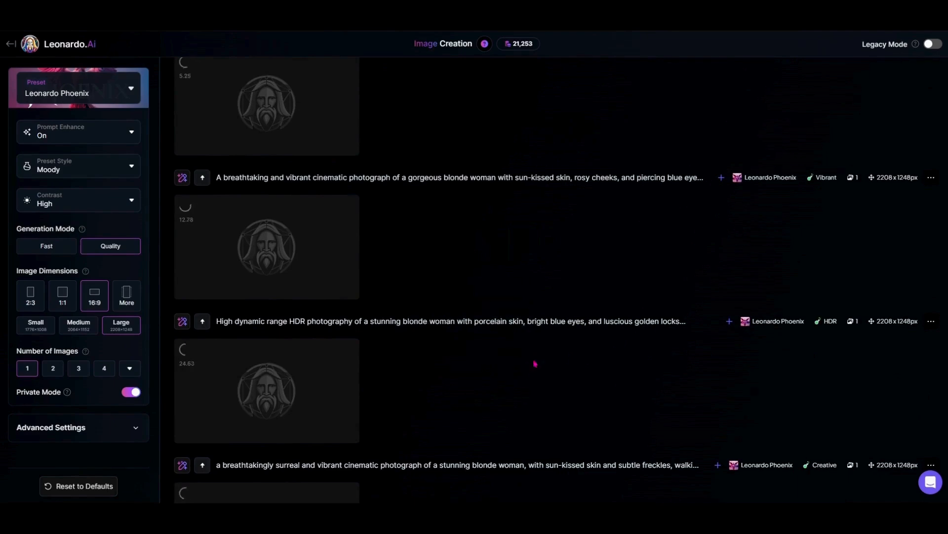
{"action": "scroll", "coordinate": [455, 297], "scroll_direction": "down", "scroll_amount": 3}
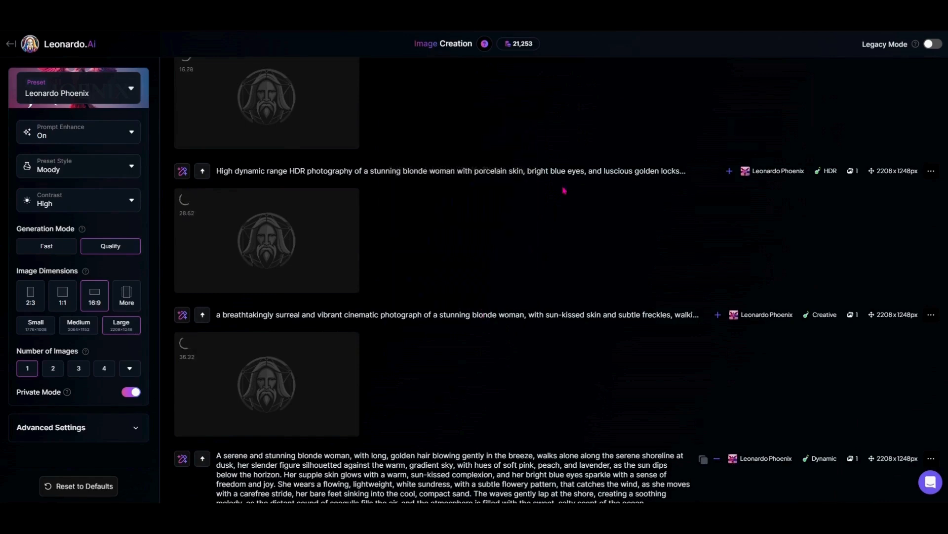
{"action": "scroll", "coordinate": [561, 189], "scroll_direction": "up", "scroll_amount": 4}
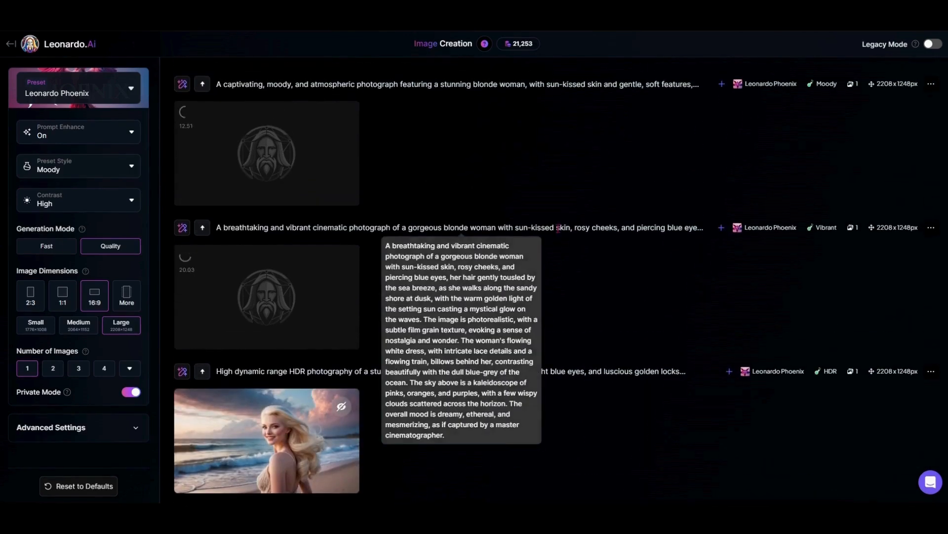
{"action": "scroll", "coordinate": [581, 302], "scroll_direction": "down", "scroll_amount": 4}
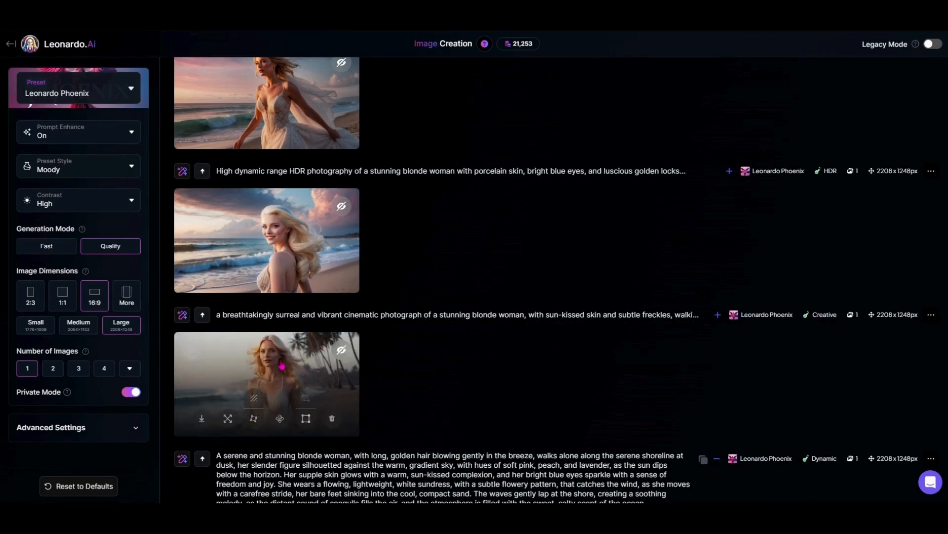
{"action": "left_click", "coordinate": [282, 365]}
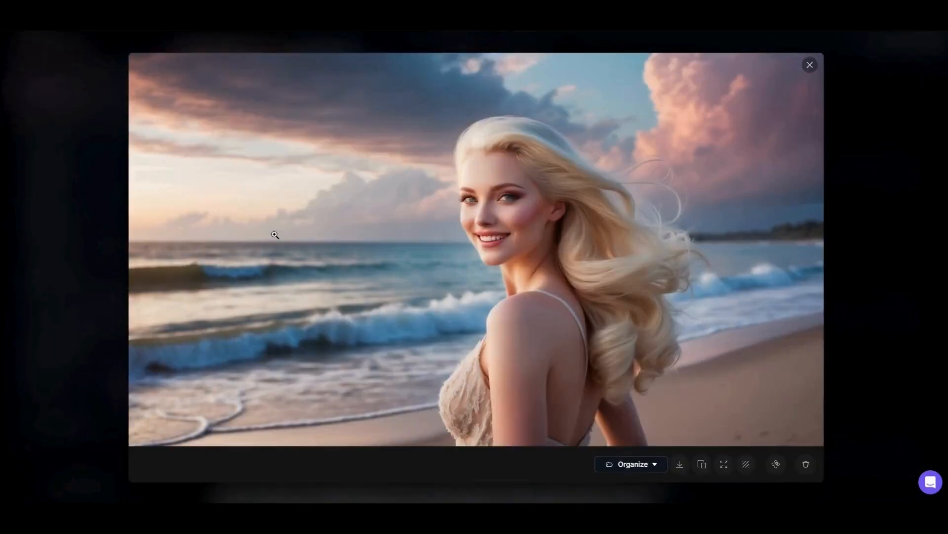
{"action": "left_click", "coordinate": [810, 68]}
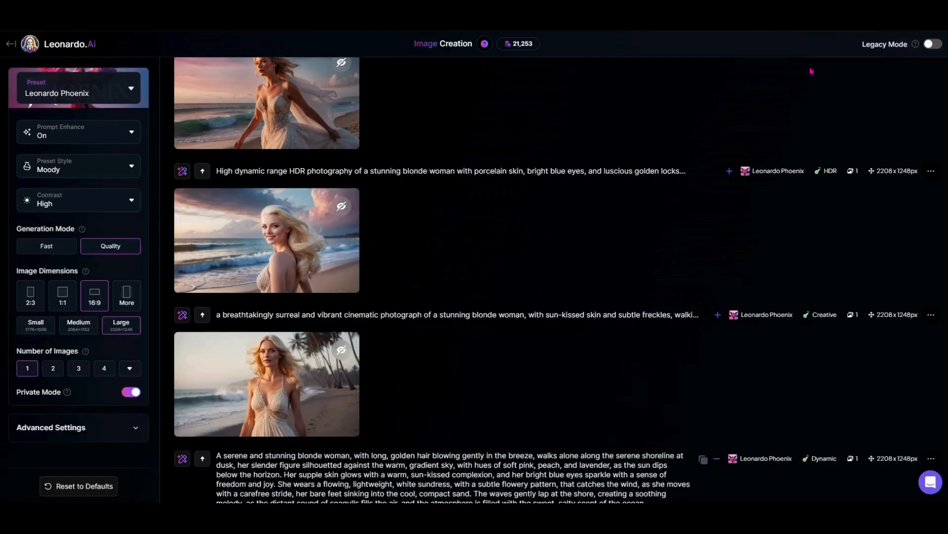
{"action": "left_click", "coordinate": [414, 242]}
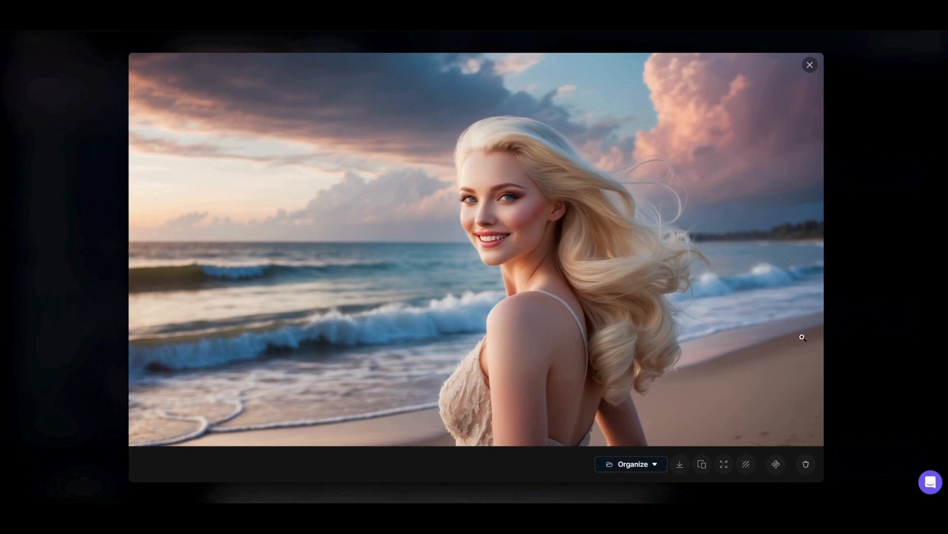
{"action": "left_click", "coordinate": [810, 65]}
View the Vibrant and Moody beach images enlarged one after the other, closing each preview.
{"action": "scroll", "coordinate": [510, 203], "scroll_direction": "up", "scroll_amount": 2}
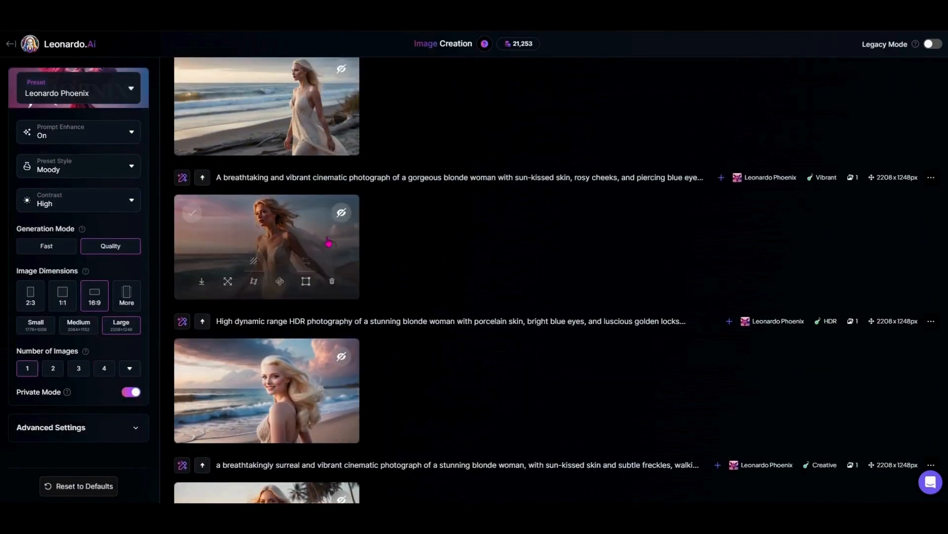
{"action": "left_click", "coordinate": [294, 232]}
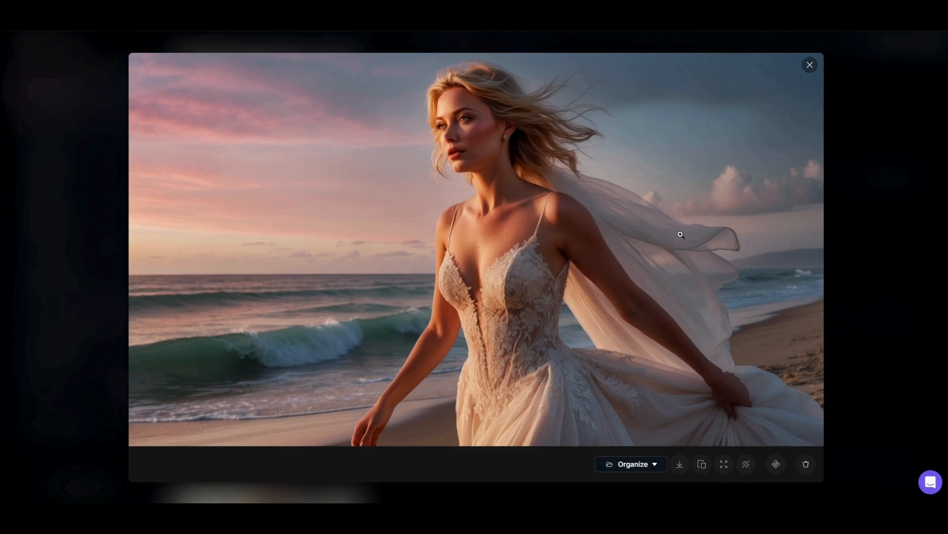
{"action": "left_click", "coordinate": [810, 67]}
{"action": "scroll", "coordinate": [461, 280], "scroll_direction": "up", "scroll_amount": 2}
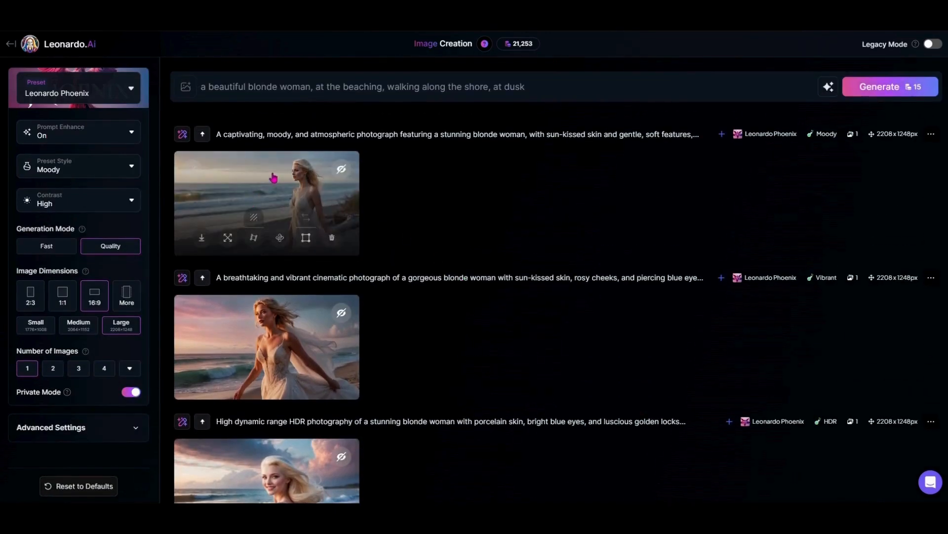
{"action": "left_click", "coordinate": [270, 180]}
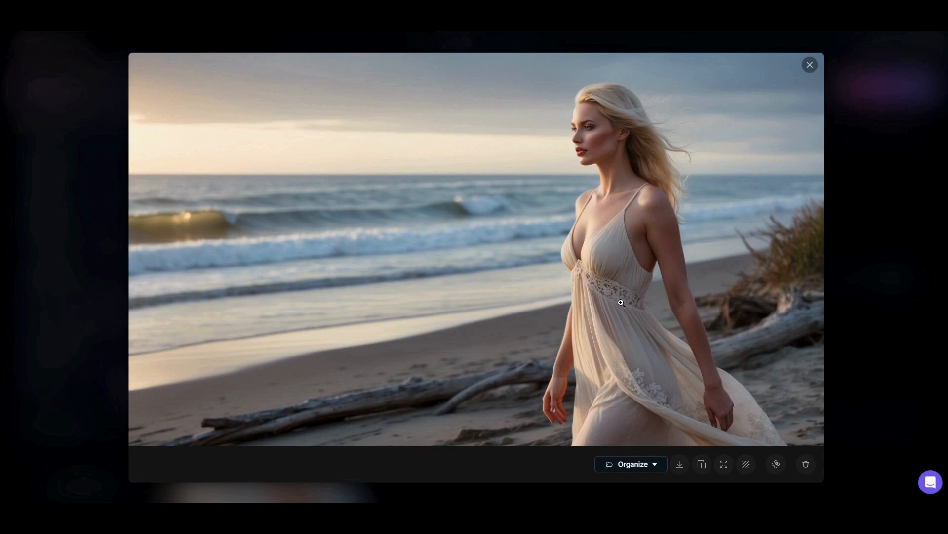
{"action": "left_click", "coordinate": [810, 66]}
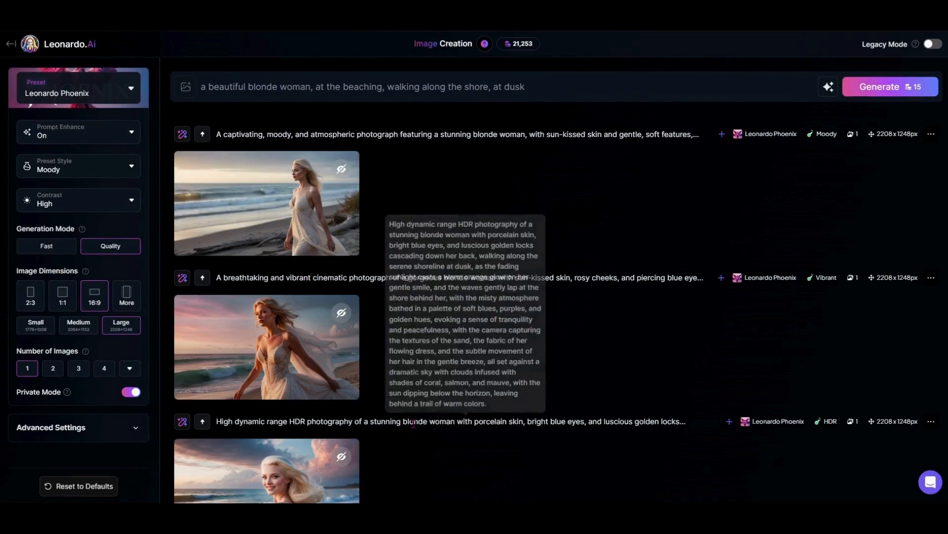
Have the AI improve the current beach prompt with Improve Prompt.
{"action": "scroll", "coordinate": [422, 433], "scroll_direction": "down", "scroll_amount": 3}
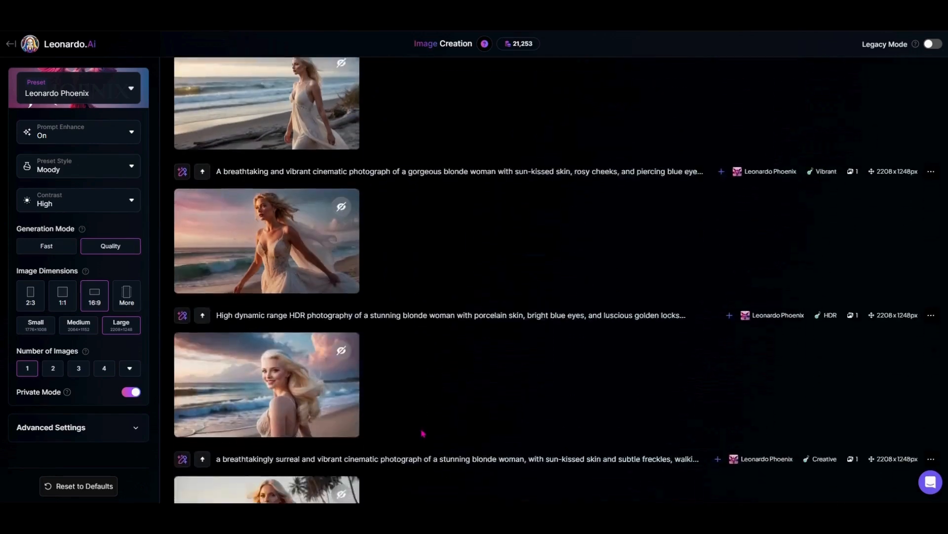
{"action": "scroll", "coordinate": [617, 415], "scroll_direction": "up", "scroll_amount": 3}
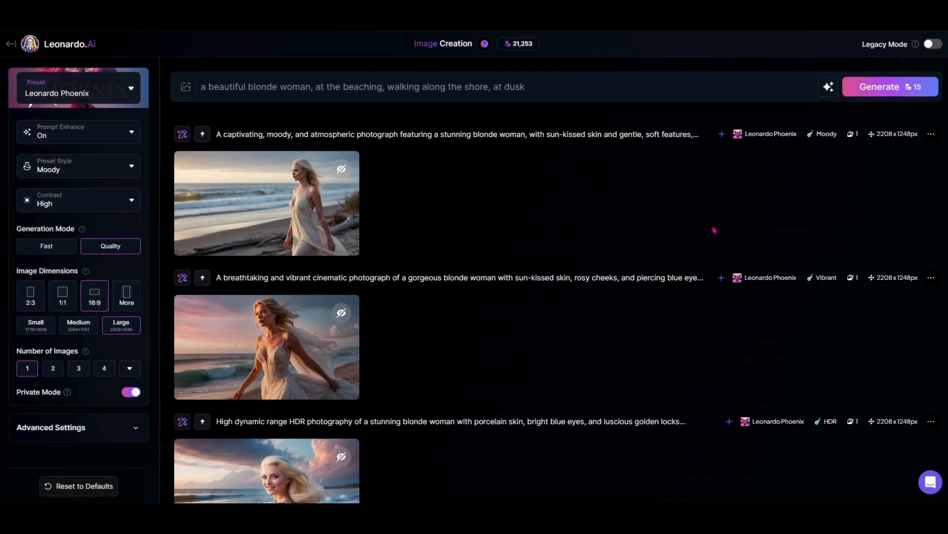
{"action": "left_click", "coordinate": [832, 93]}
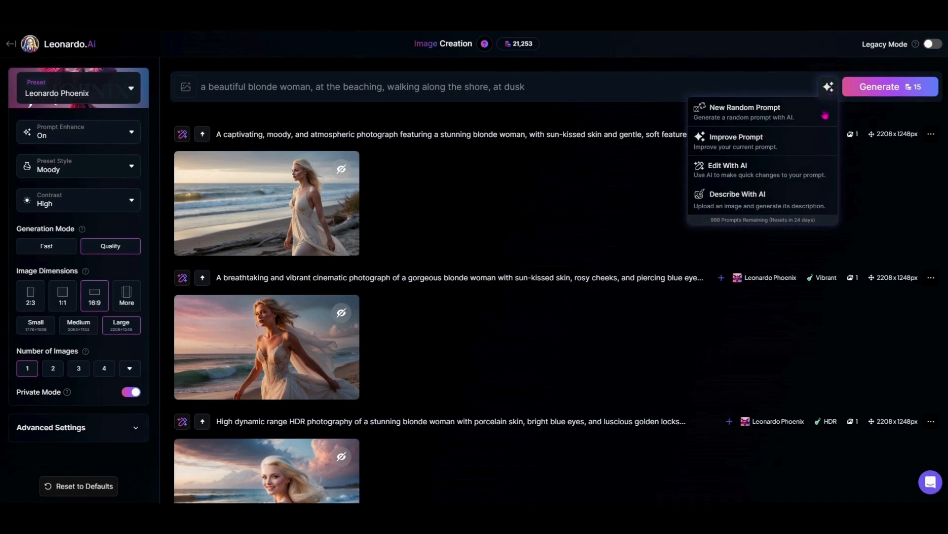
{"action": "left_click", "coordinate": [809, 144]}
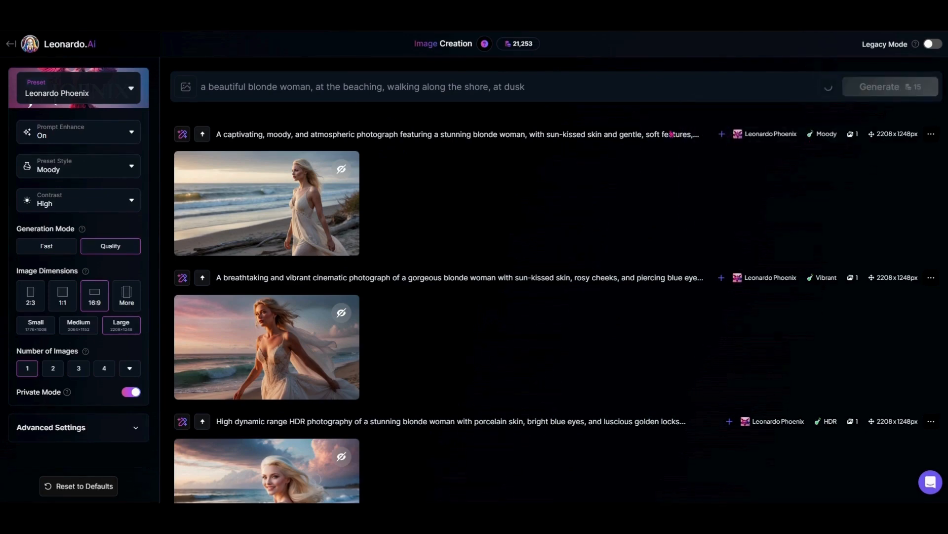
Generate the improved beach prompt with the HDR preset style, then view the resulting image enlarged and close the preview.
{"action": "left_click", "coordinate": [79, 167]}
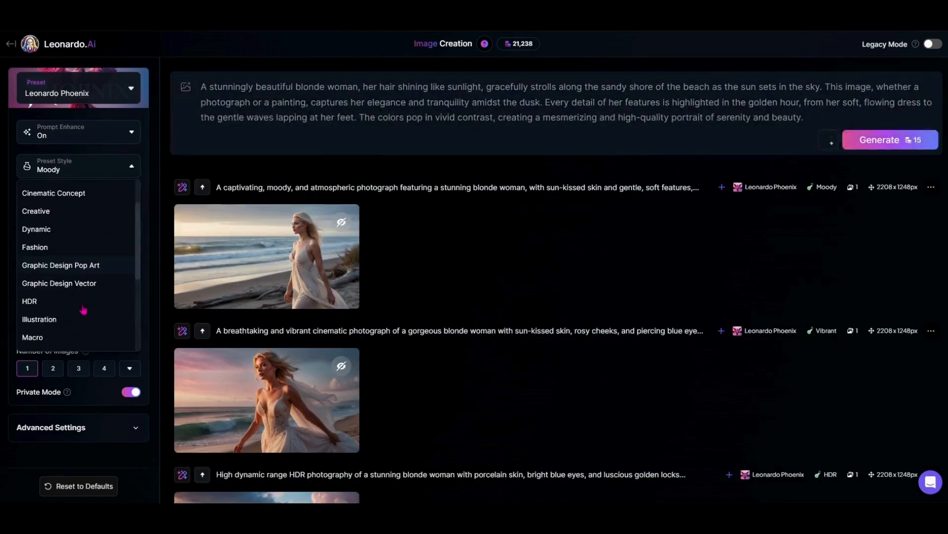
{"action": "left_click", "coordinate": [63, 305]}
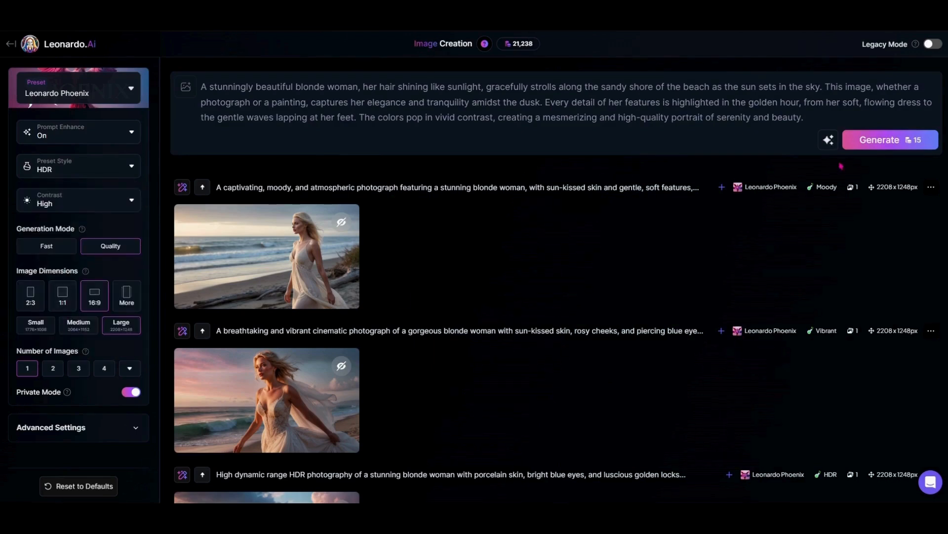
{"action": "left_click", "coordinate": [898, 143]}
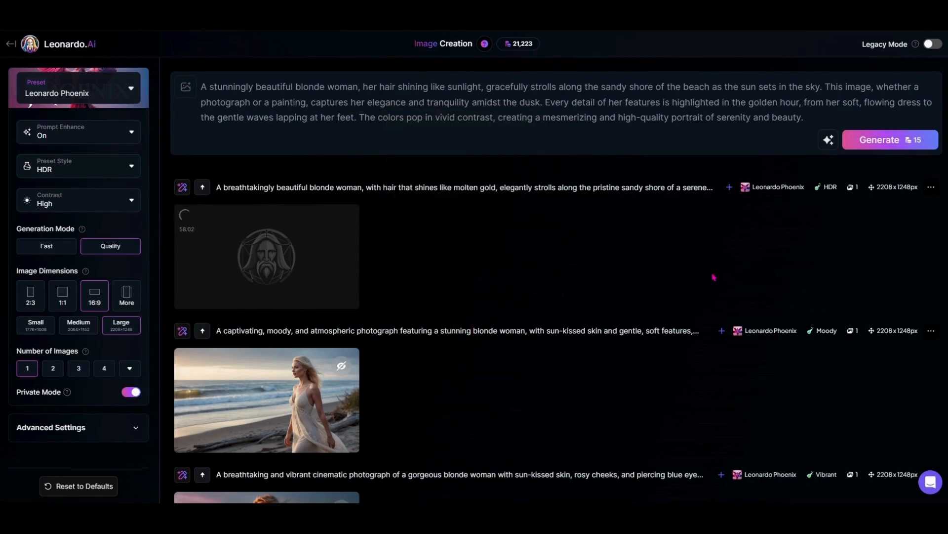
{"action": "left_click", "coordinate": [265, 228]}
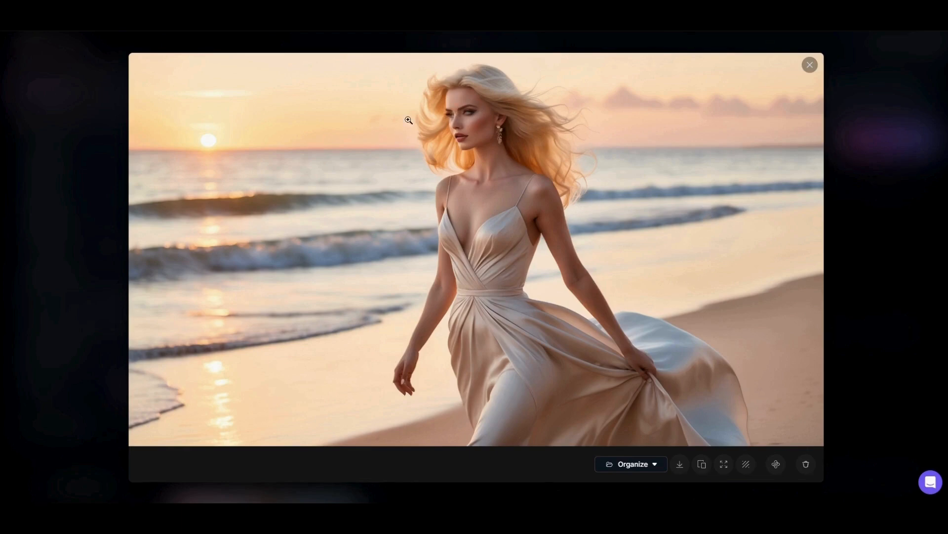
{"action": "left_click", "coordinate": [810, 65]}
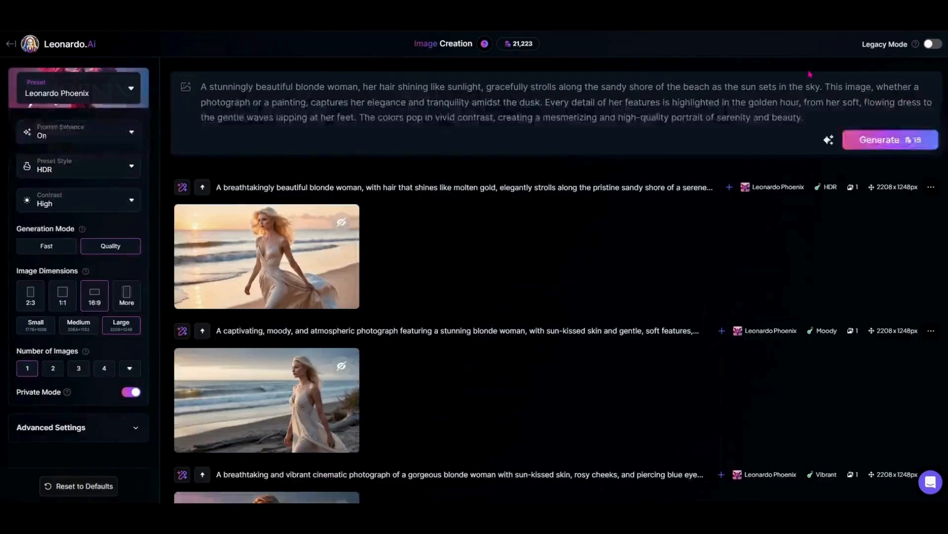
Find the earlier HDR generation in the feed, expand its enhanced prompt, and copy the full prompt text.
{"action": "scroll", "coordinate": [600, 277], "scroll_direction": "down", "scroll_amount": 9}
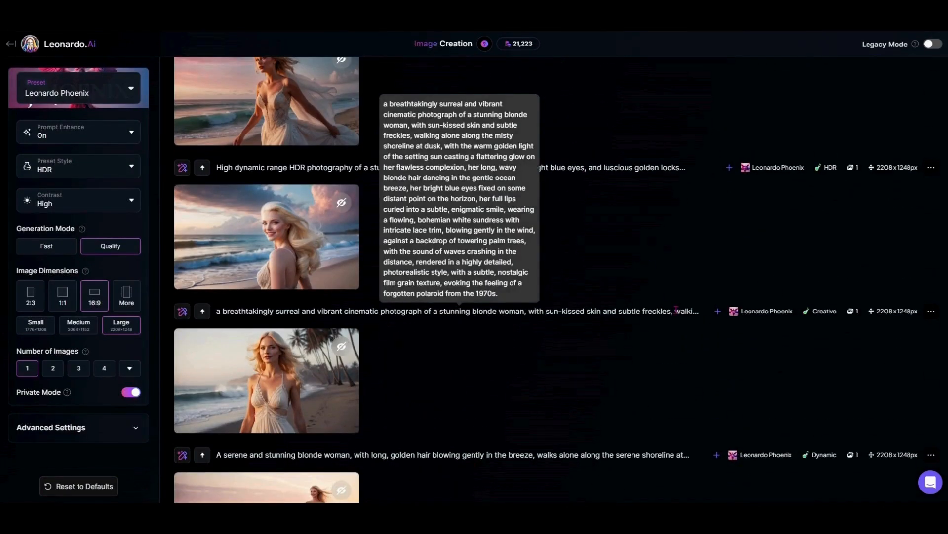
{"action": "scroll", "coordinate": [676, 311], "scroll_direction": "down", "scroll_amount": 3}
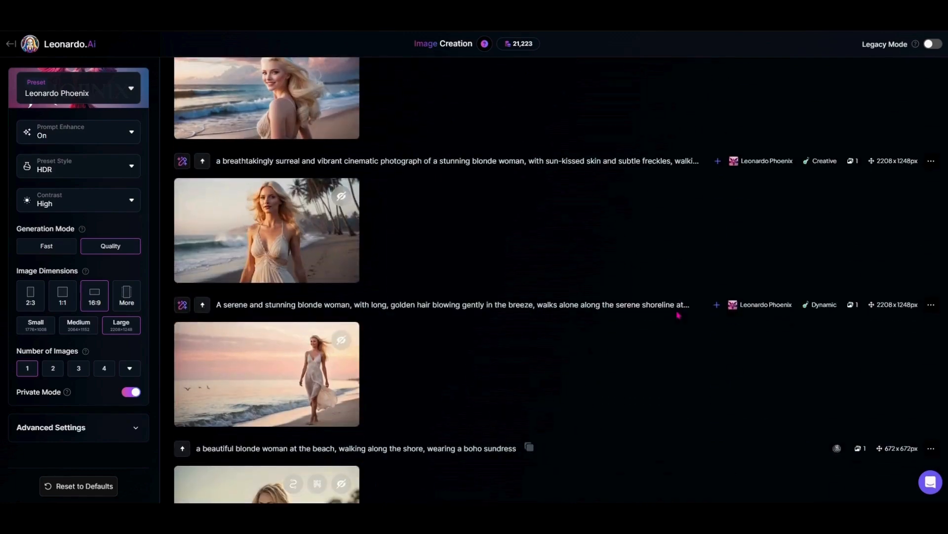
{"action": "scroll", "coordinate": [683, 374], "scroll_direction": "down", "scroll_amount": 4}
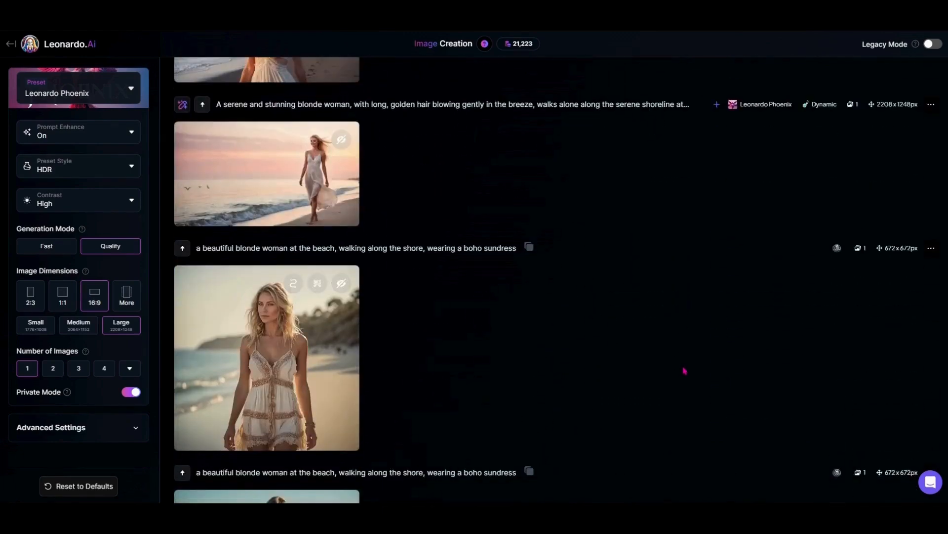
{"action": "scroll", "coordinate": [687, 368], "scroll_direction": "up", "scroll_amount": 8}
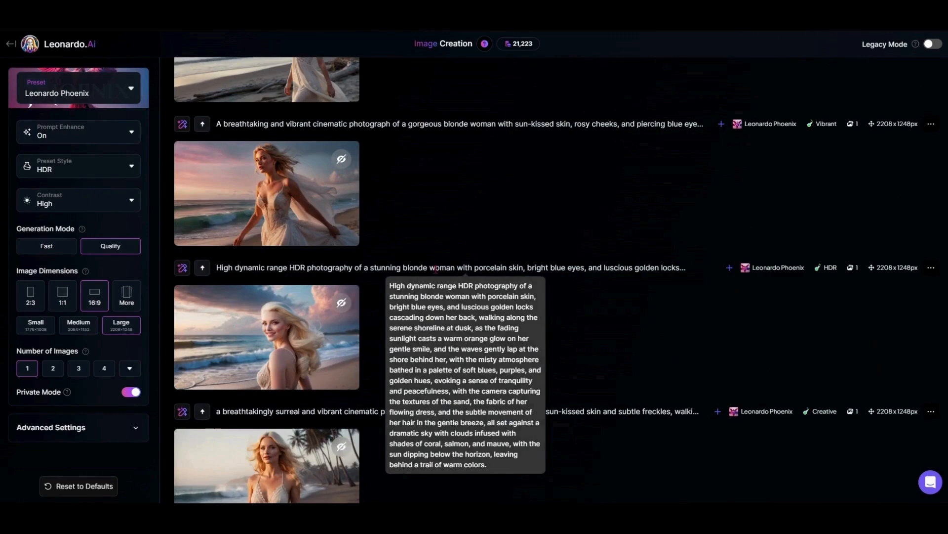
{"action": "left_click", "coordinate": [729, 268]}
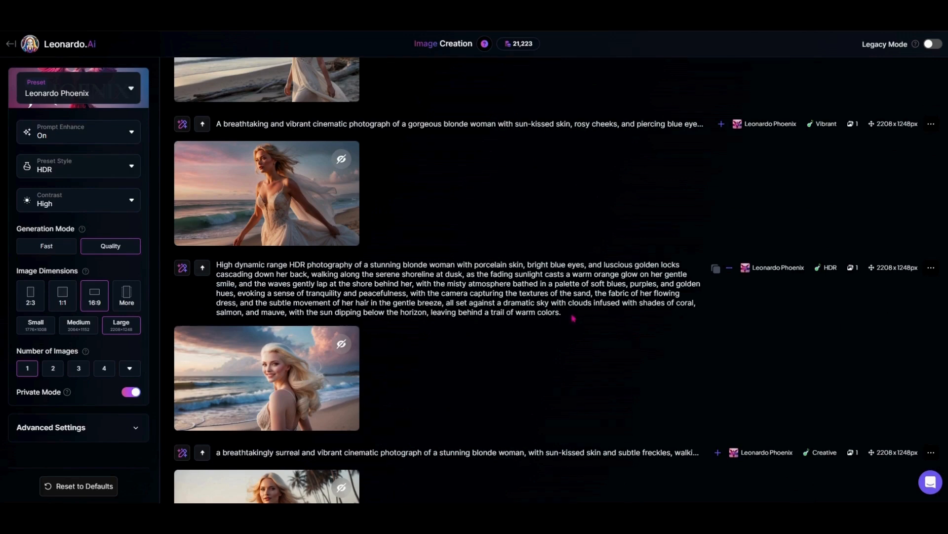
{"action": "left_click_drag", "start_coordinate": [573, 318], "coordinate": [202, 271]}
{"action": "right_click", "coordinate": [289, 293]}
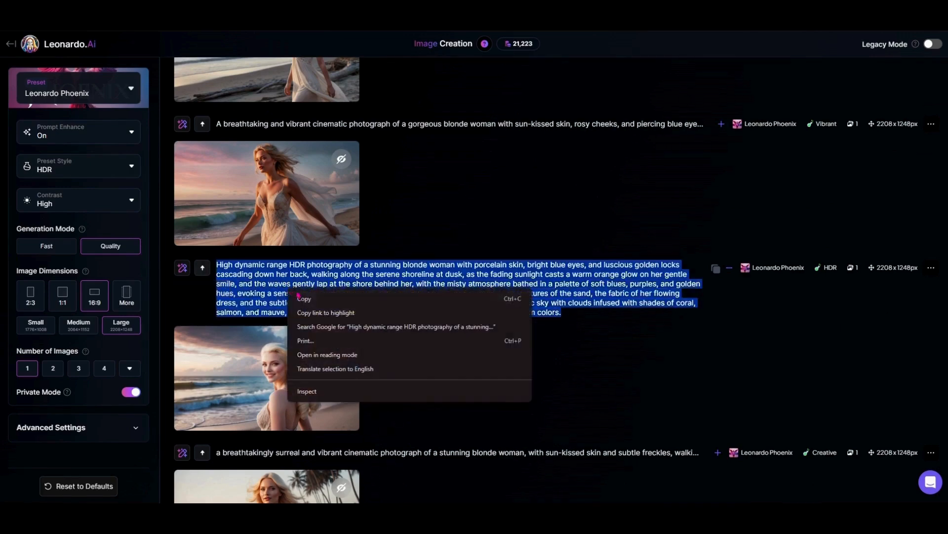
{"action": "left_click", "coordinate": [331, 299]}
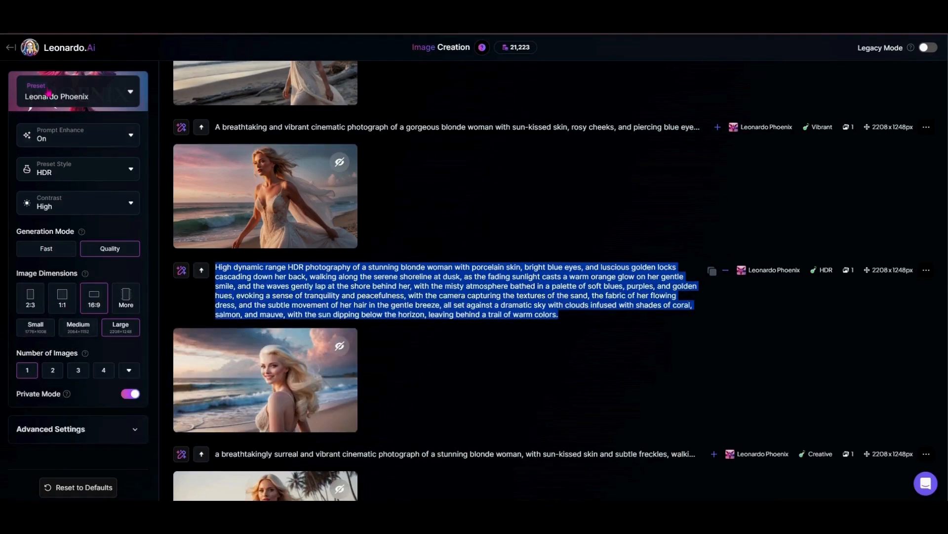
Switch the generation preset to Illustrative Albedo.
{"action": "left_click", "coordinate": [79, 103]}
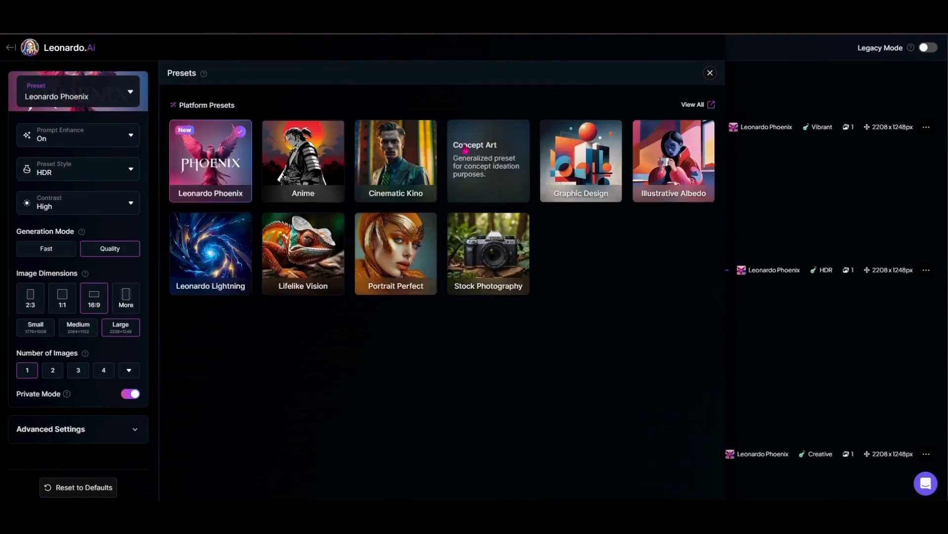
{"action": "left_click", "coordinate": [648, 173]}
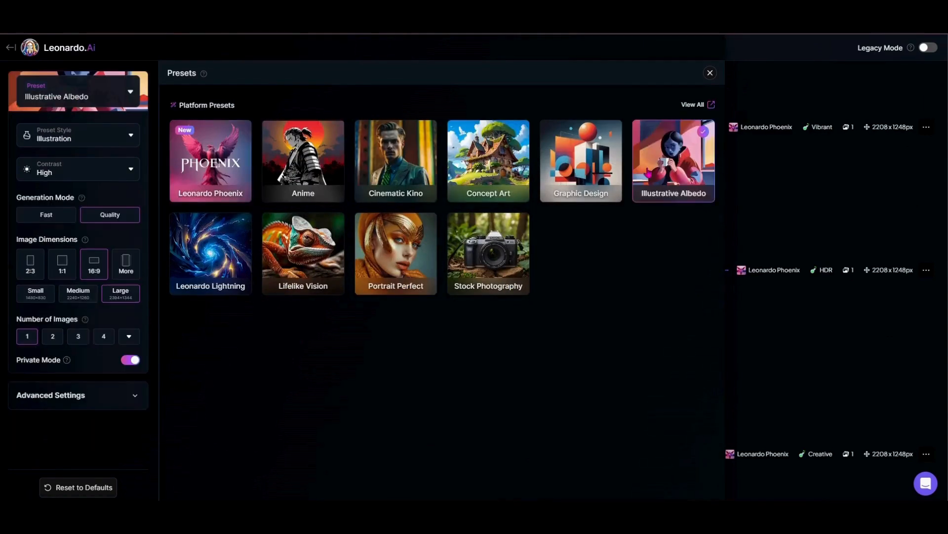
{"action": "left_click", "coordinate": [711, 74]}
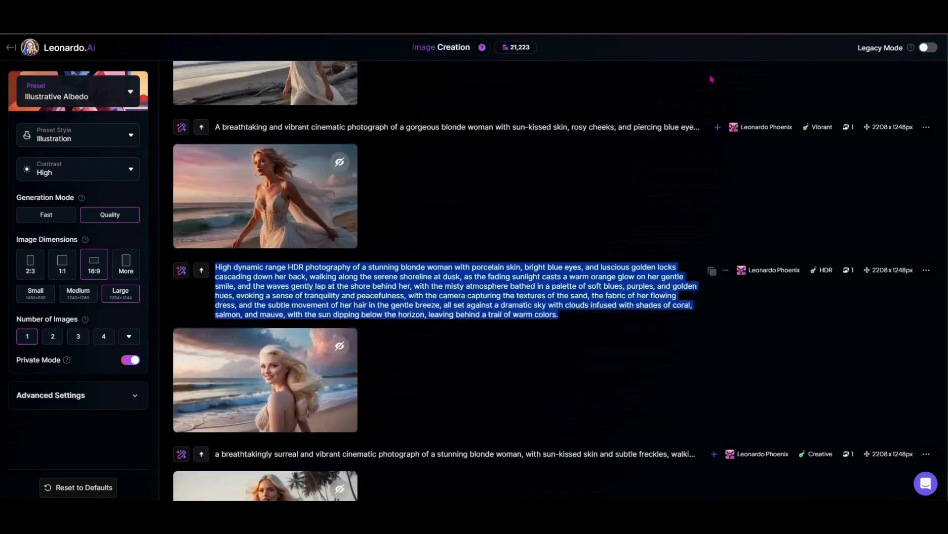
Replace the prompt with the copied HDR photography prompt, generate the image, and view the result enlarged.
{"action": "scroll", "coordinate": [712, 80], "scroll_direction": "up", "scroll_amount": 7}
{"action": "left_click_drag", "start_coordinate": [801, 122], "coordinate": [200, 90]}
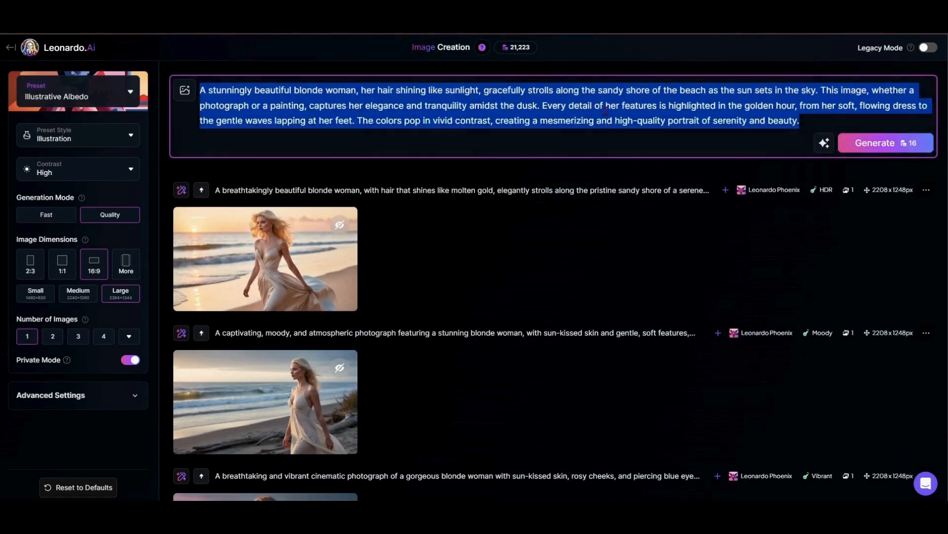
{"action": "key", "text": "ctrl+v"}
{"action": "left_click", "coordinate": [888, 177]}
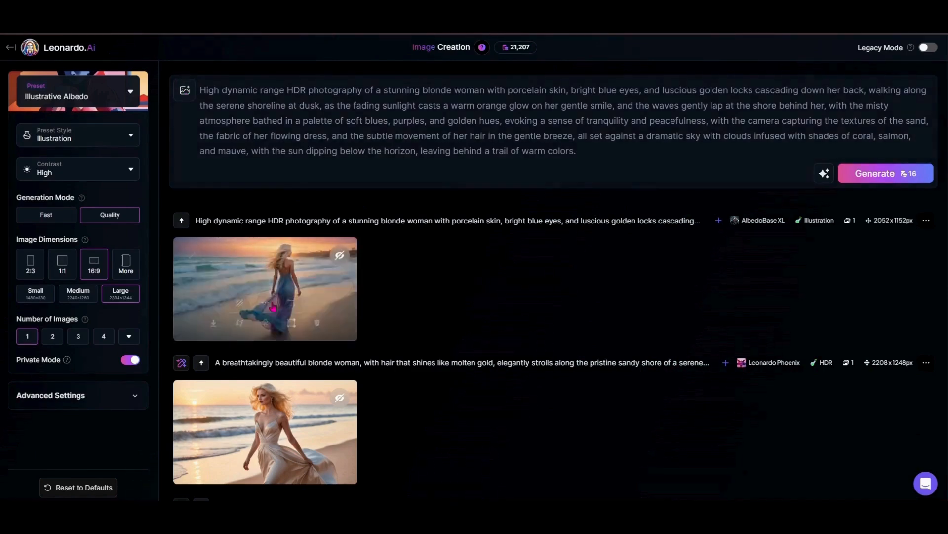
{"action": "left_click", "coordinate": [273, 307]}
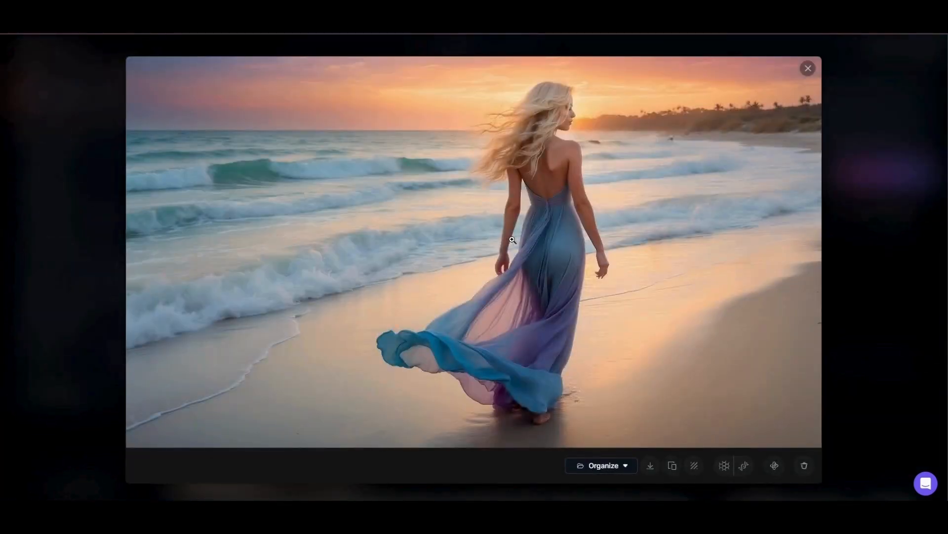
{"action": "left_click", "coordinate": [810, 71]}
Add the Pop Surrealism element to the prompt and generate the image.
{"action": "left_click", "coordinate": [186, 93]}
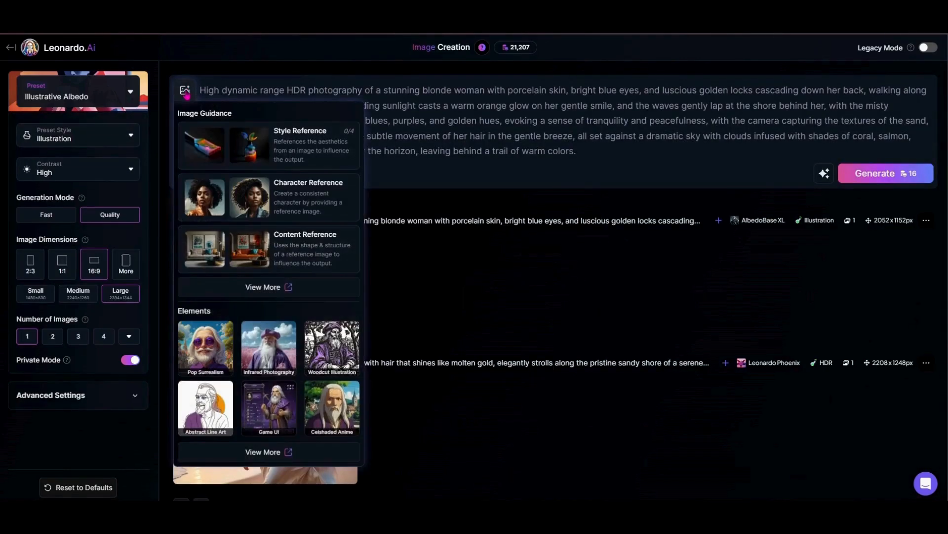
{"action": "left_click", "coordinate": [270, 453]}
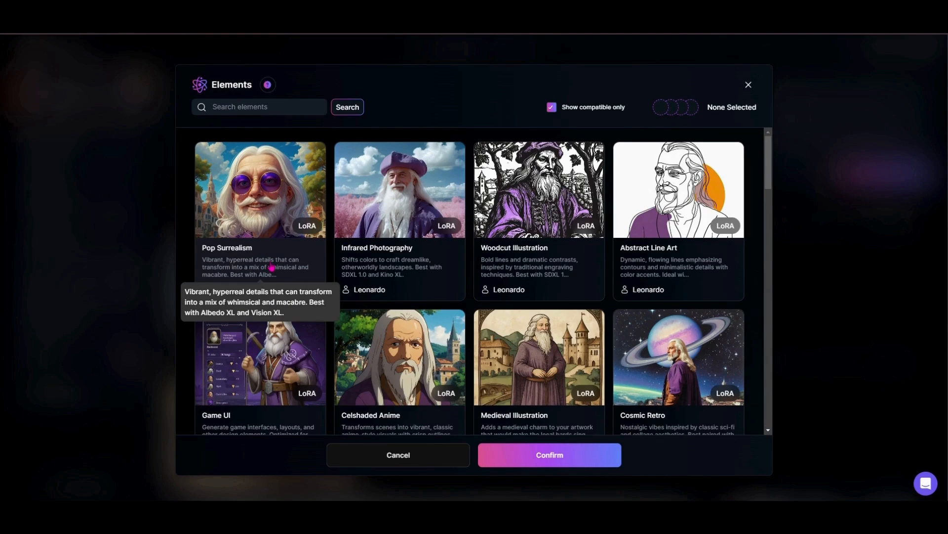
{"action": "left_click", "coordinate": [271, 269]}
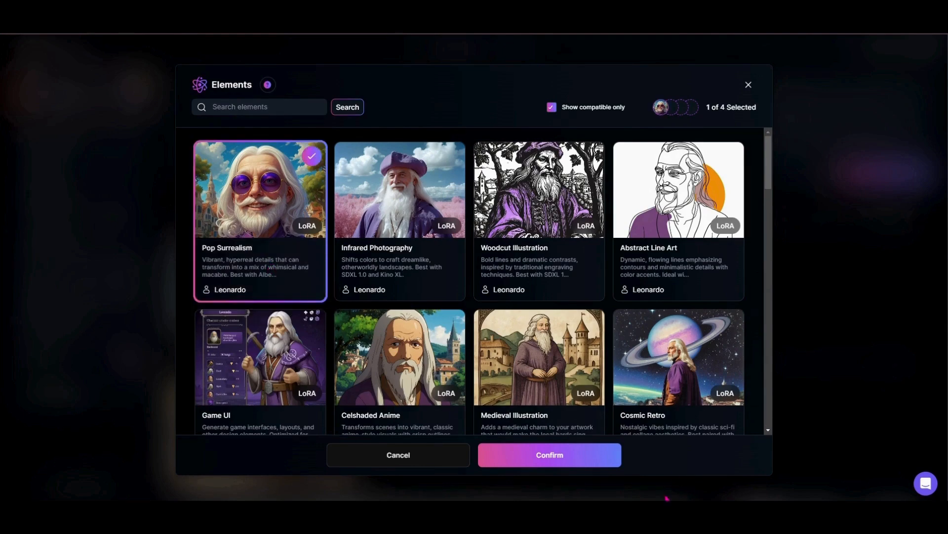
{"action": "left_click", "coordinate": [539, 451]}
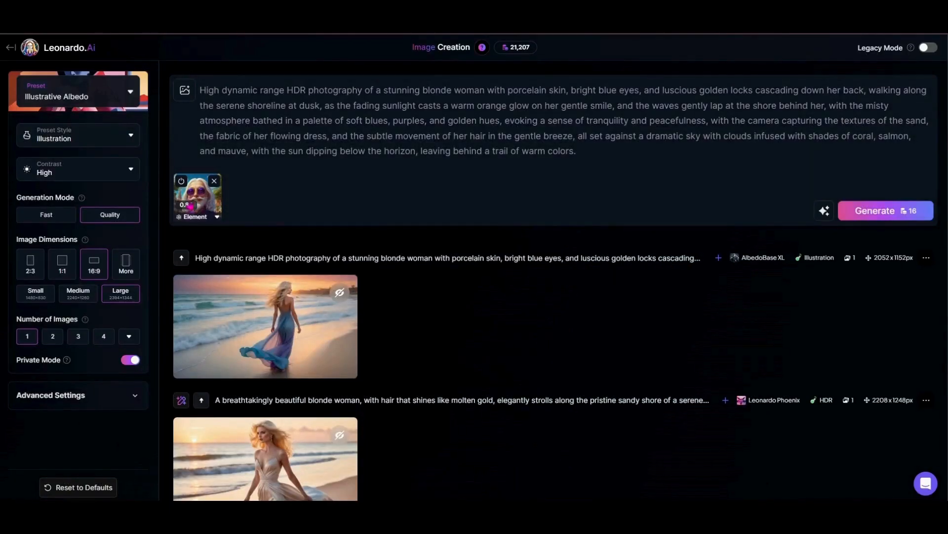
{"action": "left_click", "coordinate": [901, 211]}
Swap the Pop Surrealism element for the Infrared Photography and Cosmic Retro elements.
{"action": "left_click", "coordinate": [198, 195]}
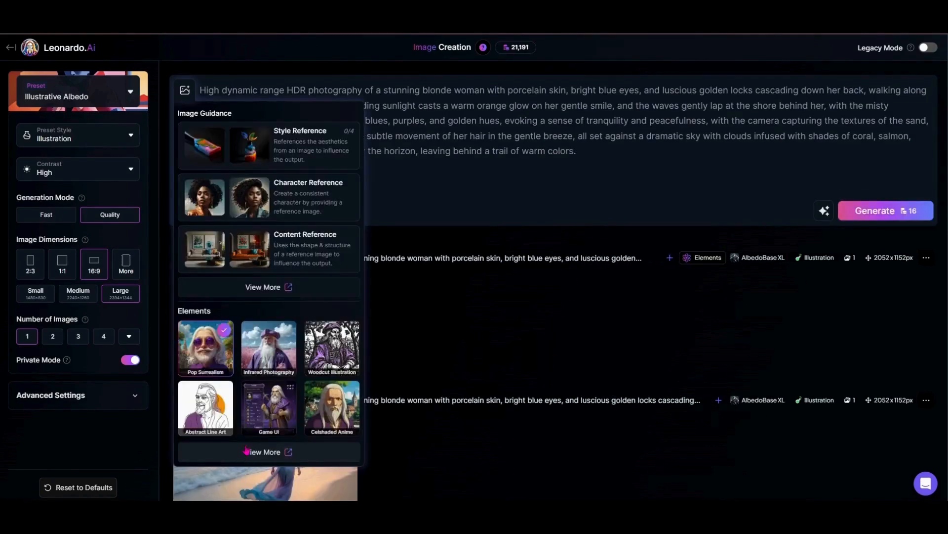
{"action": "left_click", "coordinate": [248, 451]}
{"action": "left_click", "coordinate": [239, 210]}
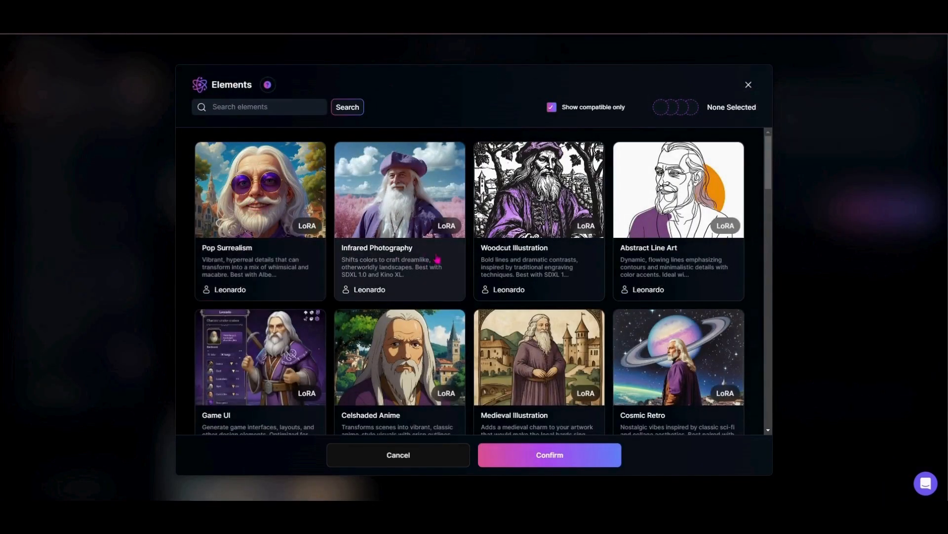
{"action": "scroll", "coordinate": [430, 254], "scroll_direction": "down", "scroll_amount": 1}
{"action": "left_click", "coordinate": [395, 226]}
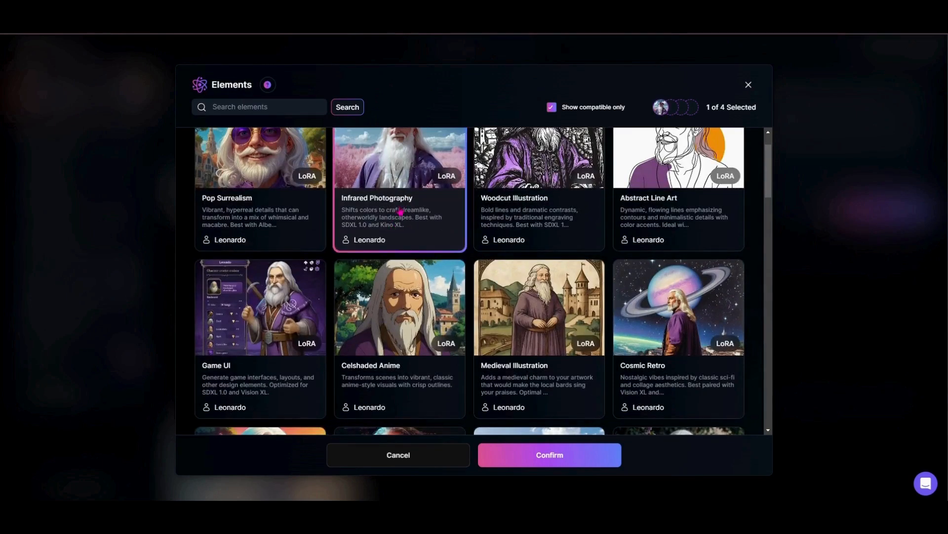
{"action": "scroll", "coordinate": [434, 205], "scroll_direction": "down", "scroll_amount": 1}
{"action": "scroll", "coordinate": [438, 202], "scroll_direction": "down", "scroll_amount": 1}
{"action": "left_click", "coordinate": [714, 262]}
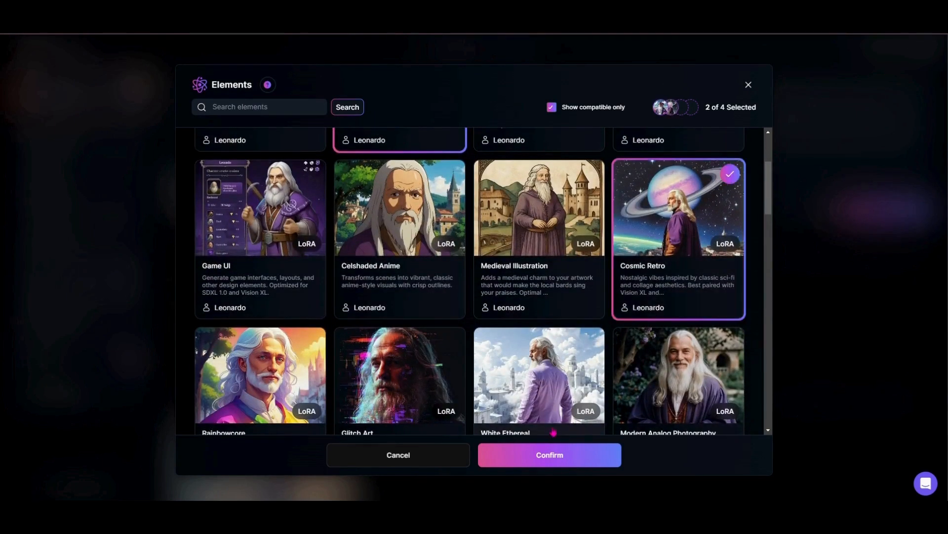
{"action": "left_click", "coordinate": [499, 454]}
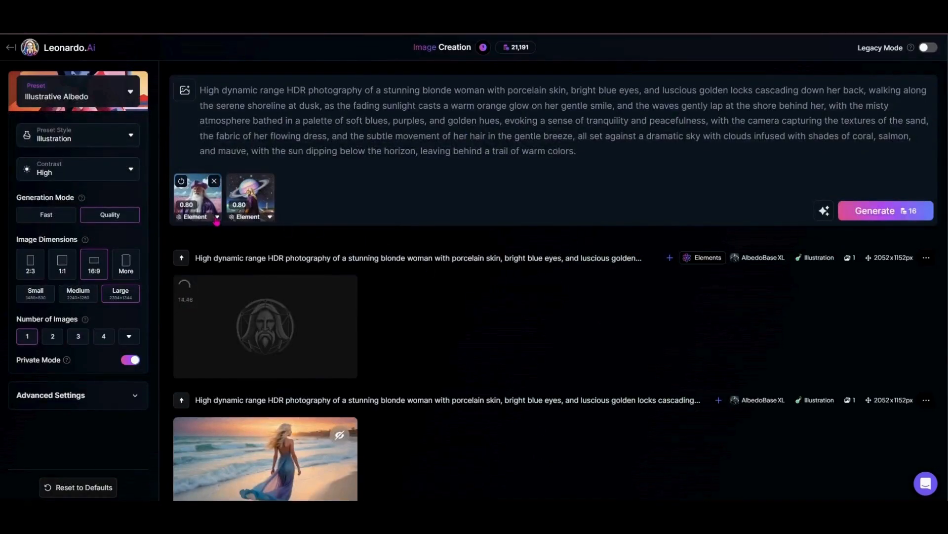
Set the Infrared Photography strength to 0.40, reduce the Cosmic Retro strength, and generate the image.
{"action": "left_click", "coordinate": [216, 219]}
{"action": "left_click_drag", "start_coordinate": [269, 266], "coordinate": [256, 266]}
{"action": "left_click", "coordinate": [270, 217]}
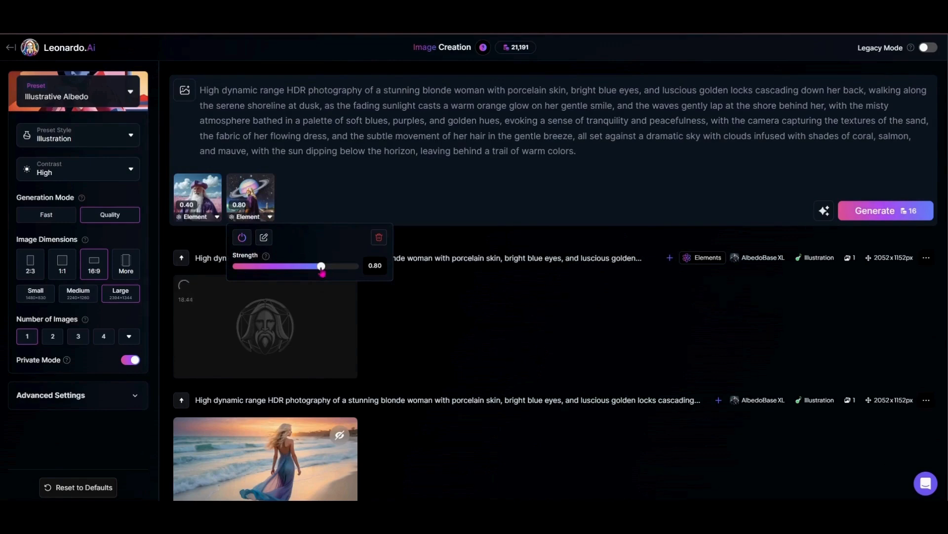
{"action": "left_click_drag", "start_coordinate": [320, 265], "coordinate": [308, 266]}
{"action": "left_click", "coordinate": [904, 210]}
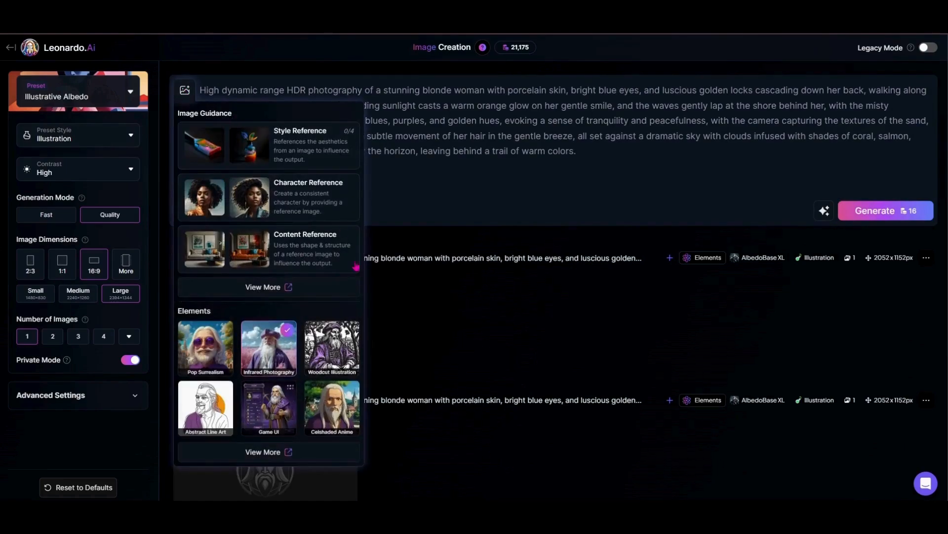
Replace the Infrared Photography and Cosmic Retro elements with Psychedelic Art and Rainbowcore.
{"action": "left_click", "coordinate": [301, 451]}
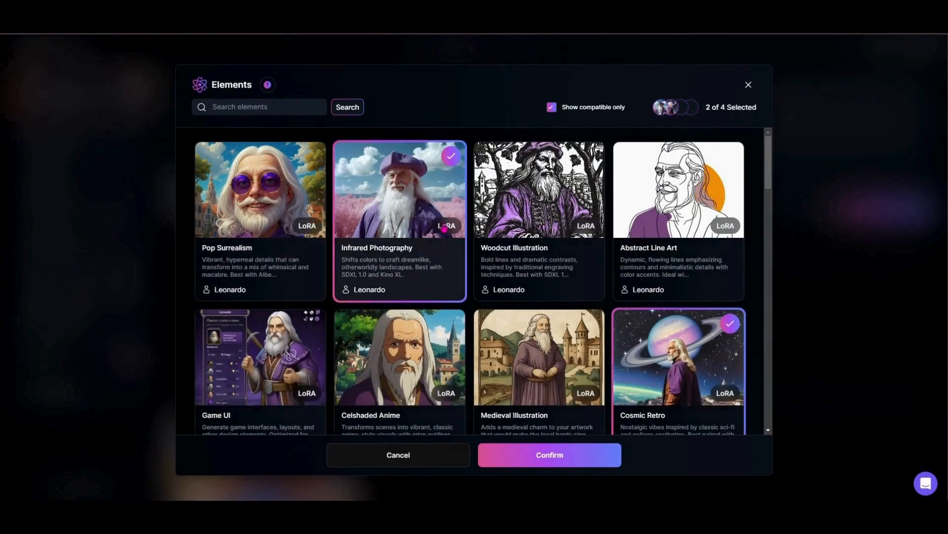
{"action": "left_click", "coordinate": [401, 217]}
{"action": "left_click", "coordinate": [656, 283]}
{"action": "scroll", "coordinate": [655, 283], "scroll_direction": "down", "scroll_amount": 2}
{"action": "scroll", "coordinate": [656, 283], "scroll_direction": "down", "scroll_amount": 5}
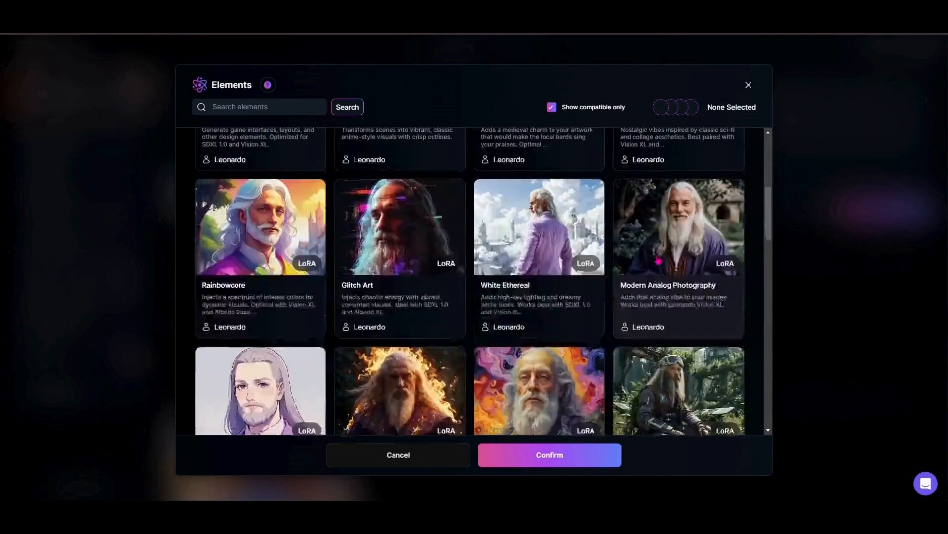
{"action": "scroll", "coordinate": [655, 280], "scroll_direction": "down", "scroll_amount": 1}
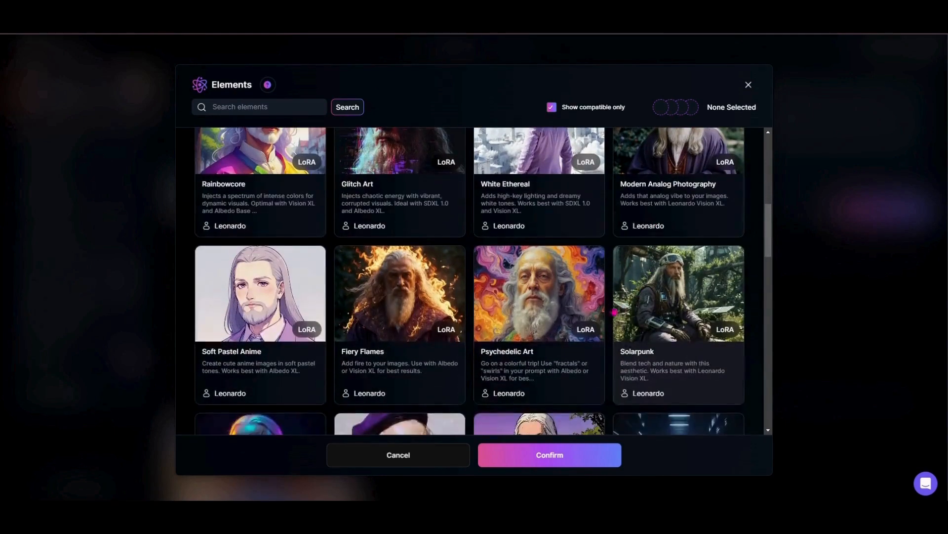
{"action": "left_click", "coordinate": [517, 306]}
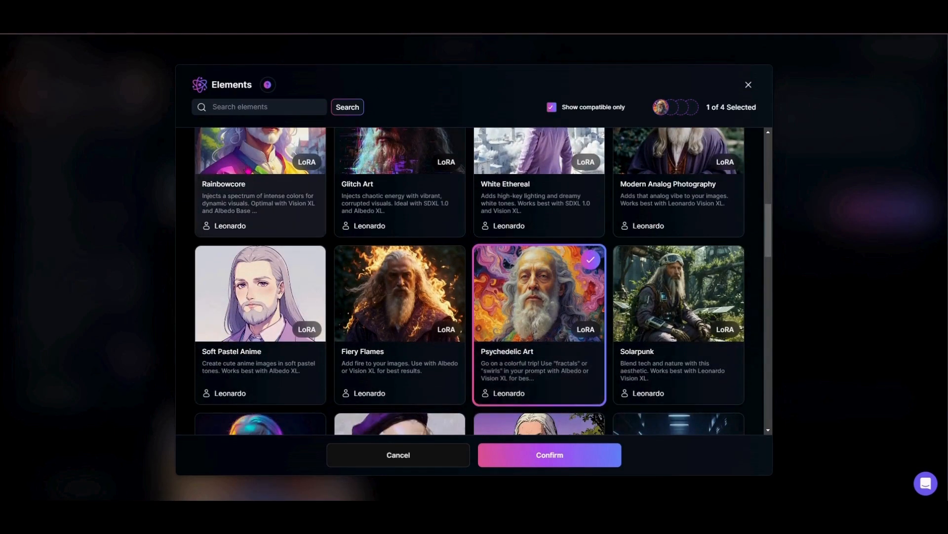
{"action": "left_click", "coordinate": [241, 154]}
{"action": "left_click", "coordinate": [587, 461]}
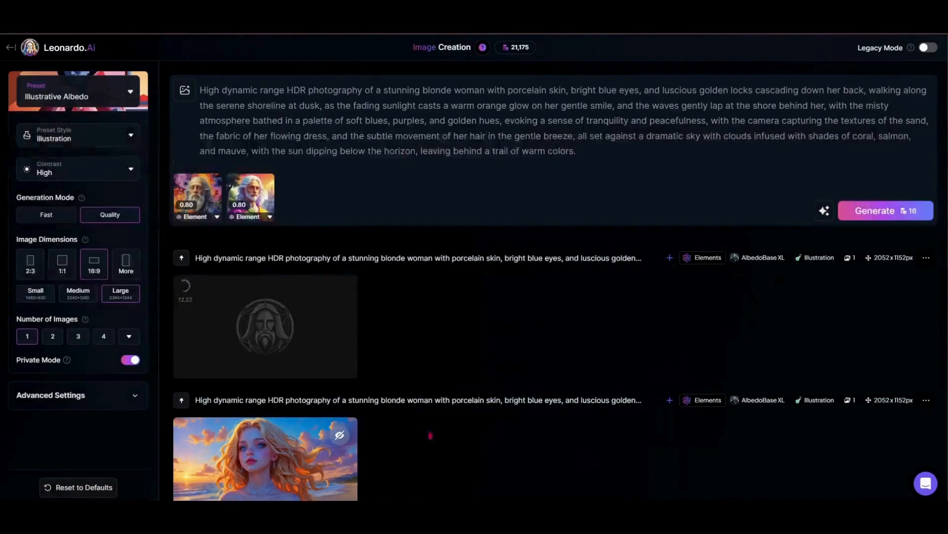
Set the Psychedelic Art and Rainbowcore element strengths to 0.40 each and generate the image.
{"action": "left_click", "coordinate": [217, 216]}
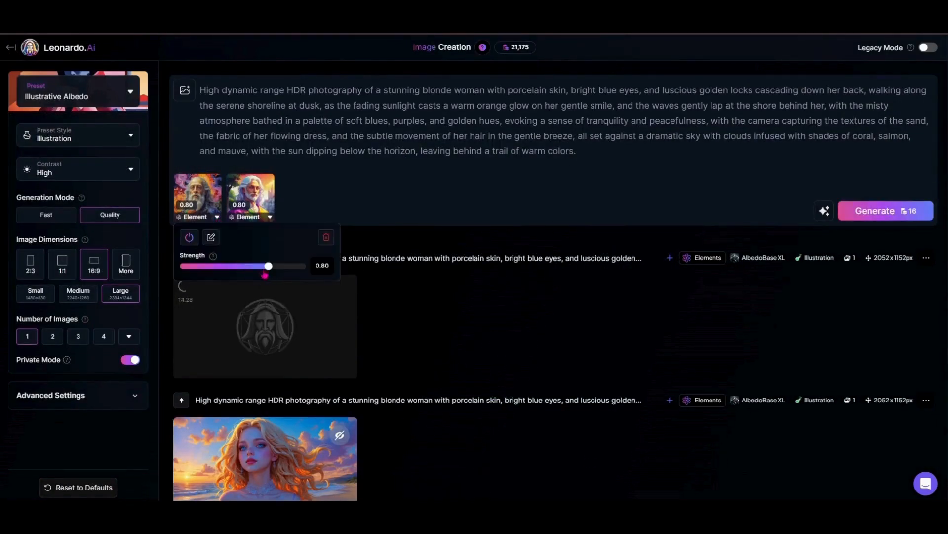
{"action": "left_click_drag", "start_coordinate": [270, 274], "coordinate": [256, 274]}
{"action": "left_click", "coordinate": [269, 217]}
{"action": "left_click_drag", "start_coordinate": [334, 267], "coordinate": [308, 270]}
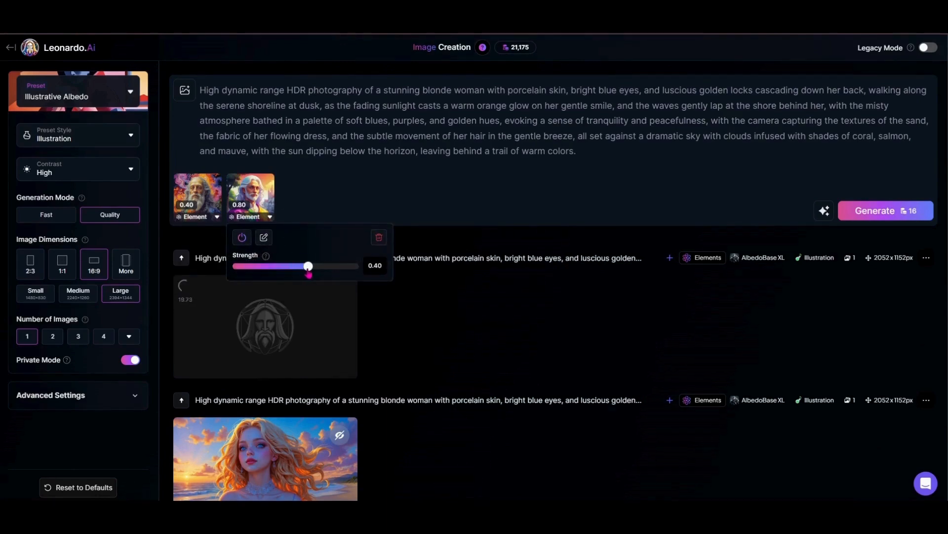
{"action": "left_click", "coordinate": [871, 211]}
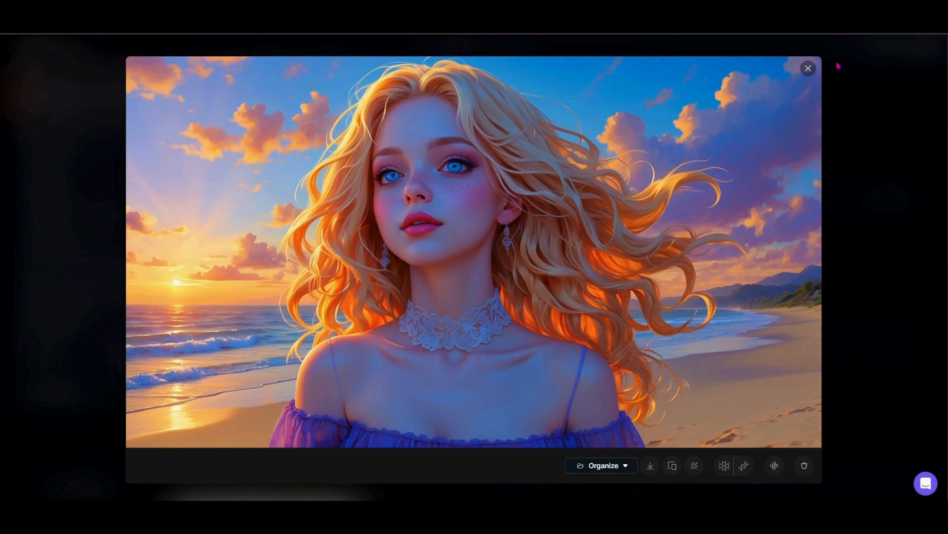
Close the enlarged portrait and examine the generated image of the woman in the lilac dress at large size.
{"action": "left_click", "coordinate": [809, 73]}
{"action": "scroll", "coordinate": [427, 326], "scroll_direction": "up", "scroll_amount": 2}
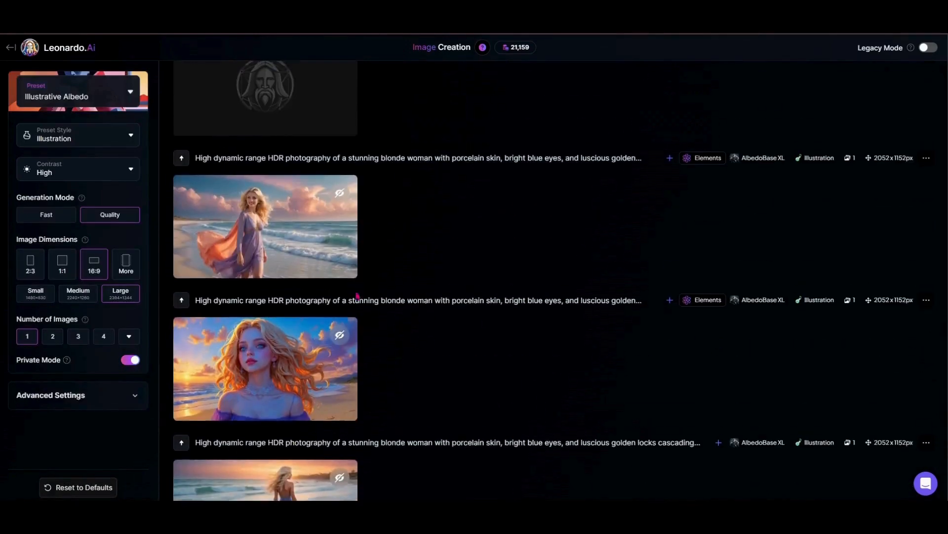
{"action": "mouse_move", "coordinate": [227, 234]}
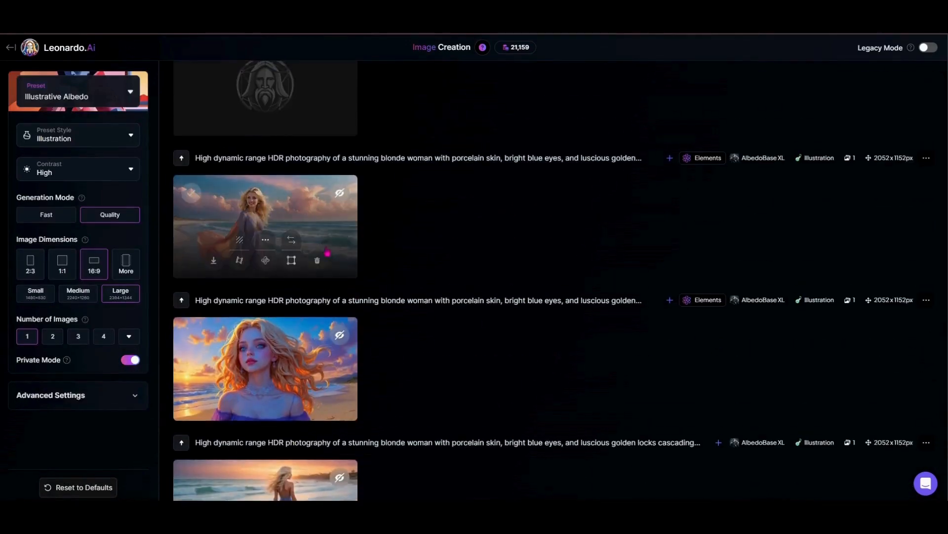
{"action": "left_click", "coordinate": [254, 203]}
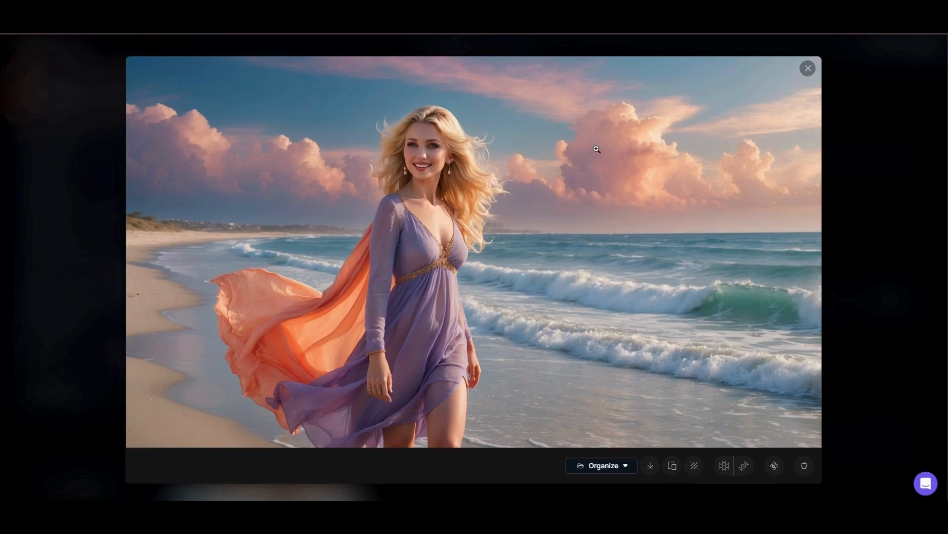
{"action": "left_click", "coordinate": [808, 69]}
{"action": "scroll", "coordinate": [568, 286], "scroll_direction": "up", "scroll_amount": 3}
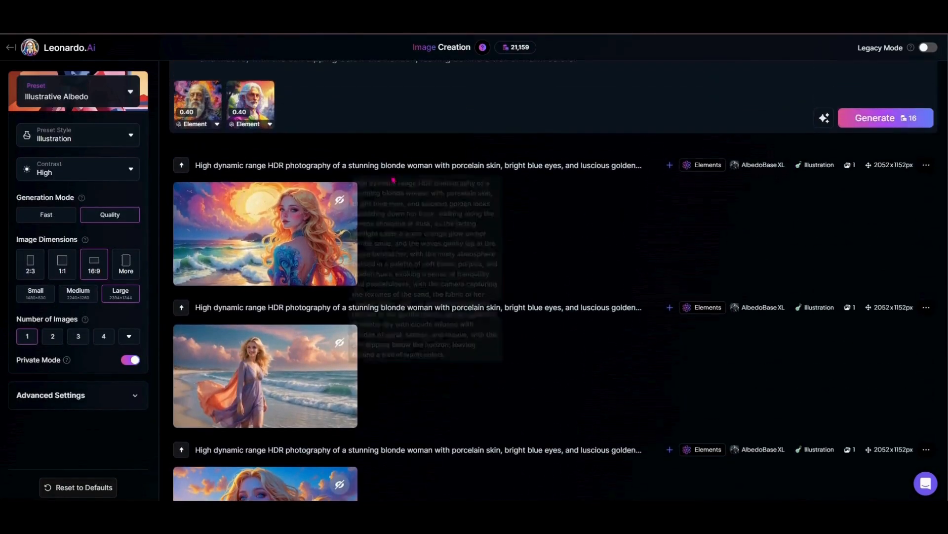
Examine the newest image, with the swirling sun and patterned dress, enlarged and at full zoom.
{"action": "left_click", "coordinate": [262, 209]}
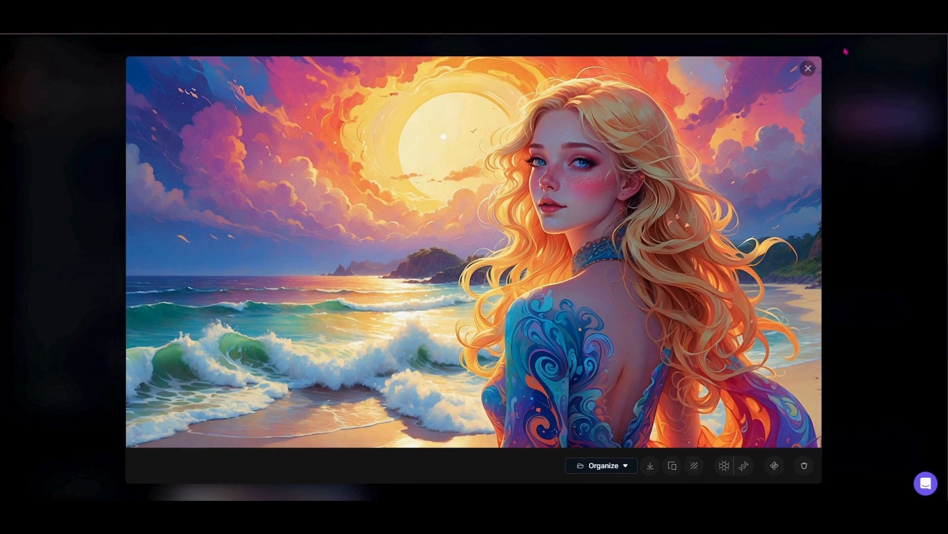
{"action": "left_click", "coordinate": [807, 81]}
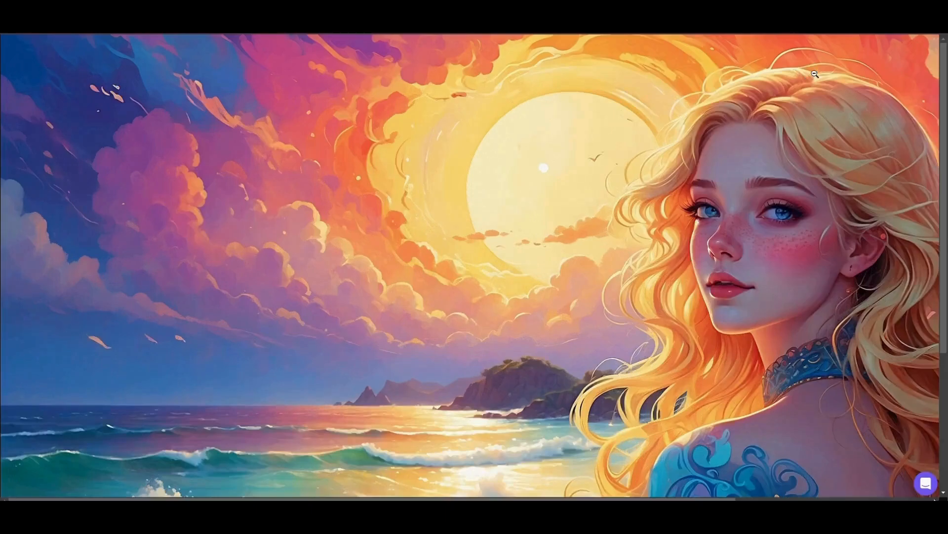
{"action": "left_click", "coordinate": [814, 76]}
{"action": "left_click", "coordinate": [810, 69]}
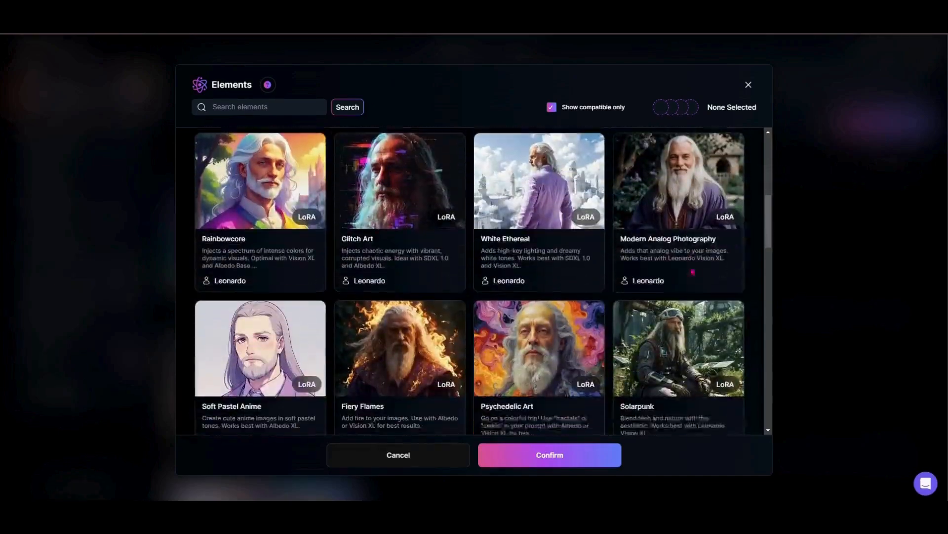
Add the Dark Arts, Glowwave and Rainbowcore elements to the prompt.
{"action": "scroll", "coordinate": [474, 282], "scroll_direction": "down", "scroll_amount": 2}
{"action": "scroll", "coordinate": [474, 282], "scroll_direction": "down", "scroll_amount": 9}
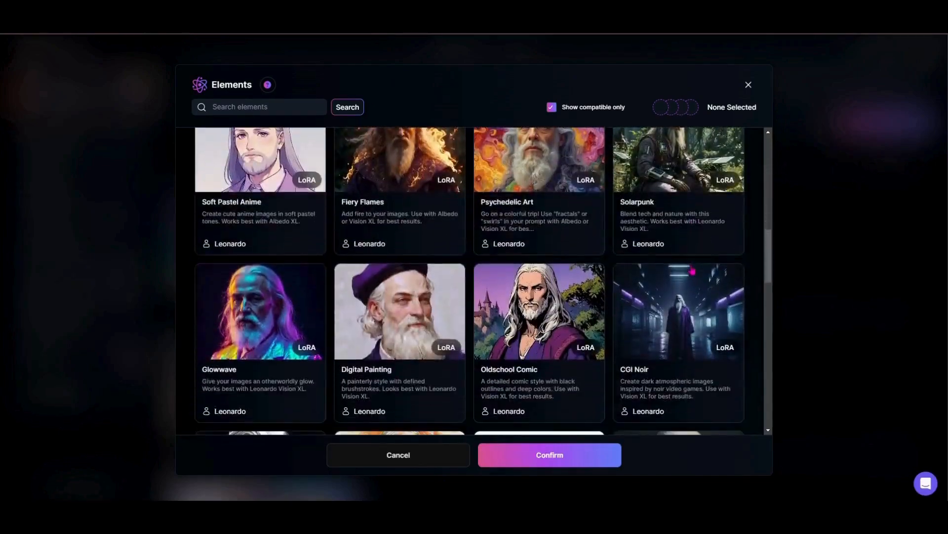
{"action": "scroll", "coordinate": [388, 186], "scroll_direction": "down", "scroll_amount": 9}
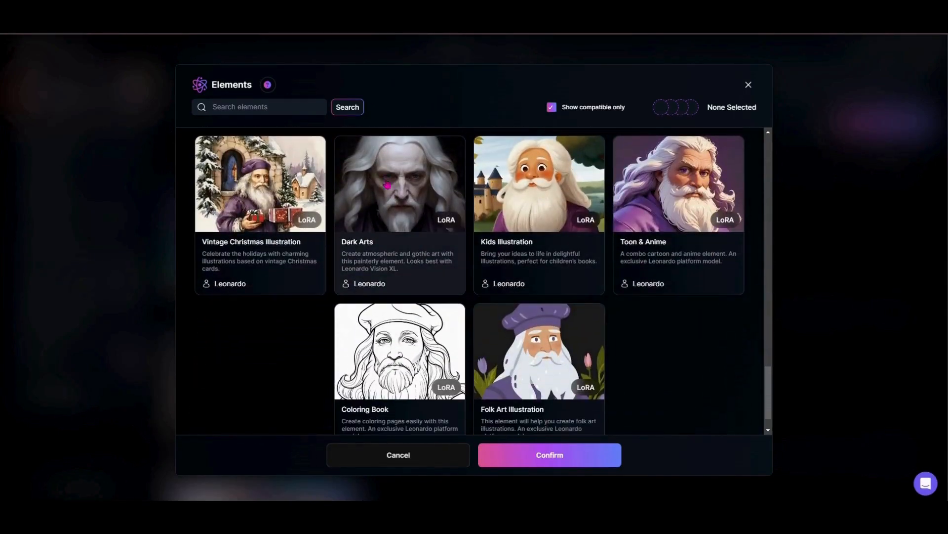
{"action": "left_click", "coordinate": [393, 211]}
{"action": "scroll", "coordinate": [433, 243], "scroll_direction": "up", "scroll_amount": 15}
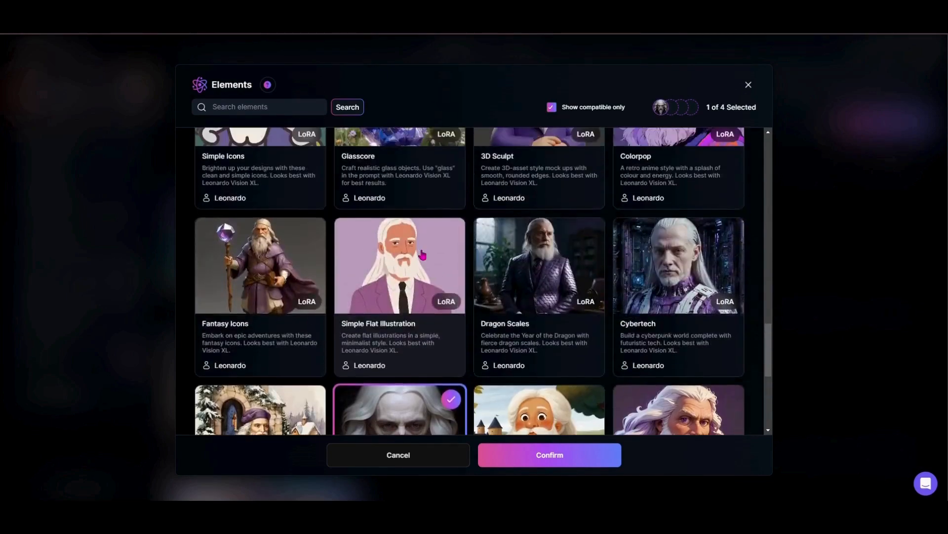
{"action": "scroll", "coordinate": [400, 275], "scroll_direction": "up", "scroll_amount": 2}
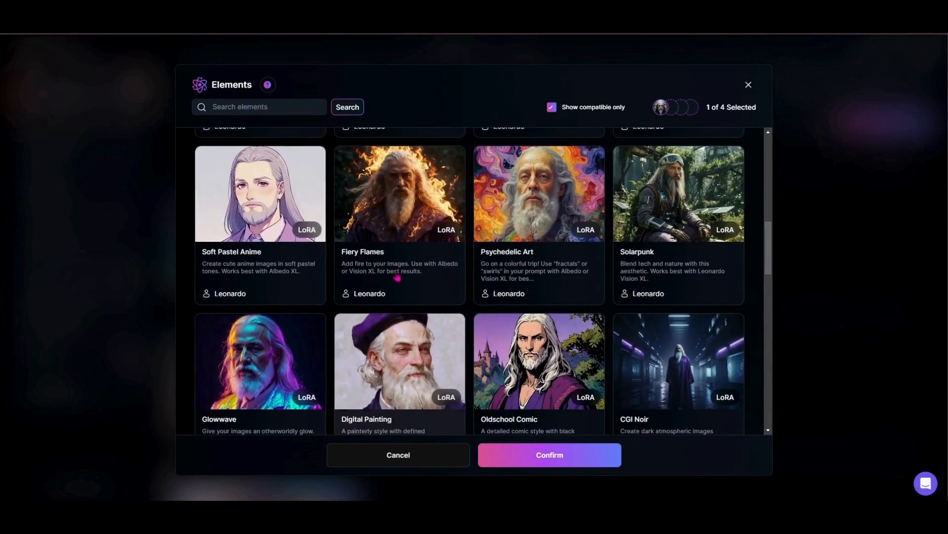
{"action": "left_click", "coordinate": [258, 374]}
{"action": "scroll", "coordinate": [275, 245], "scroll_direction": "up", "scroll_amount": 4}
{"action": "left_click", "coordinate": [274, 246]}
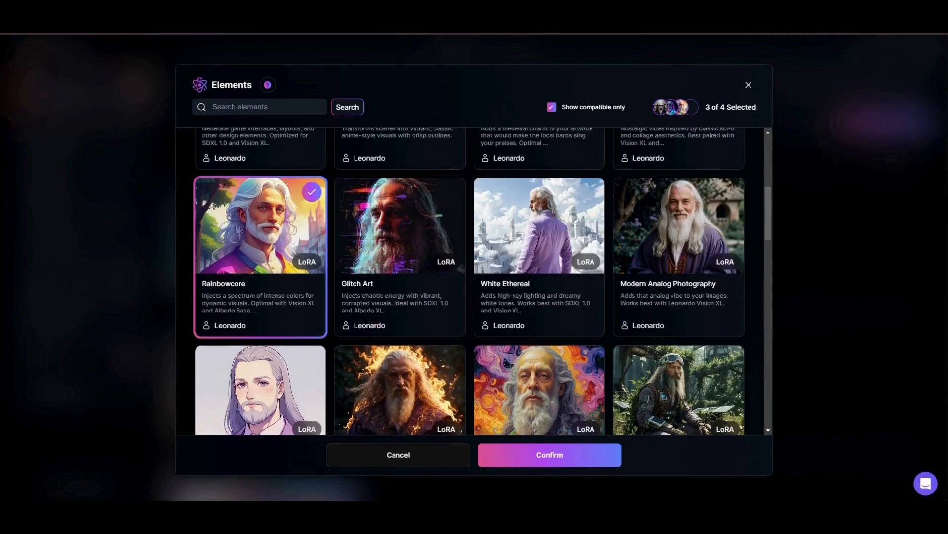
{"action": "left_click", "coordinate": [582, 462]}
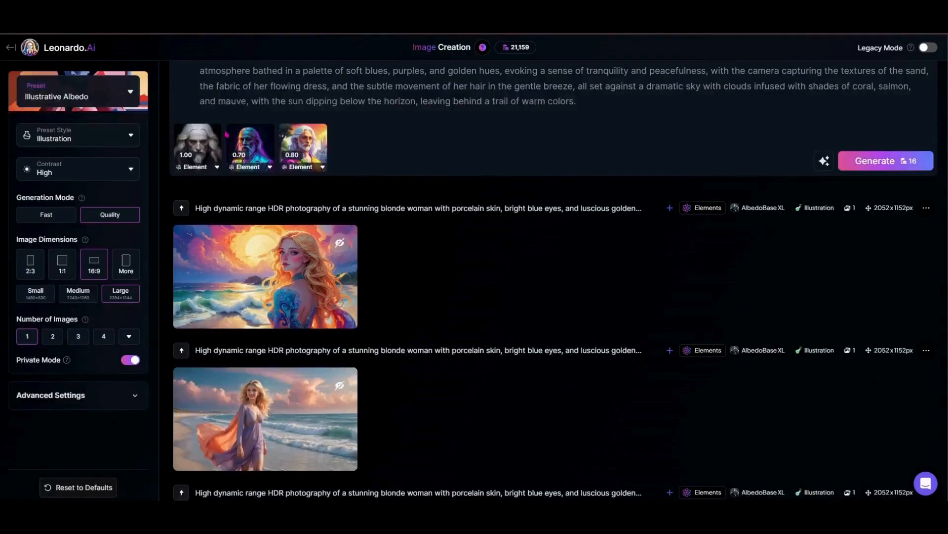
Set the strengths to 0.20 for Dark Arts and 0.30 for Glowwave and Rainbowcore, and generate the image.
{"action": "left_click", "coordinate": [217, 168]}
{"action": "left_click_drag", "start_coordinate": [274, 216], "coordinate": [250, 221]}
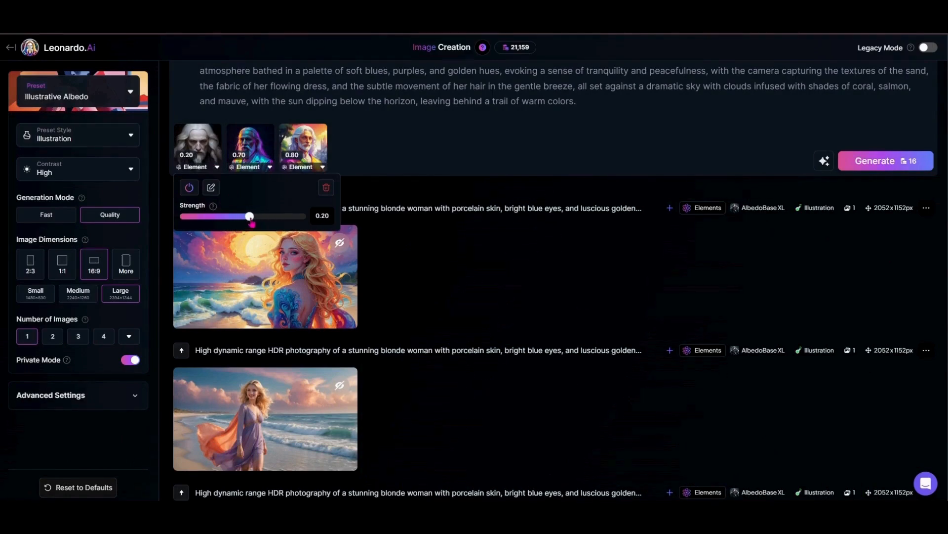
{"action": "left_click", "coordinate": [267, 168]}
{"action": "left_click_drag", "start_coordinate": [318, 219], "coordinate": [304, 221]}
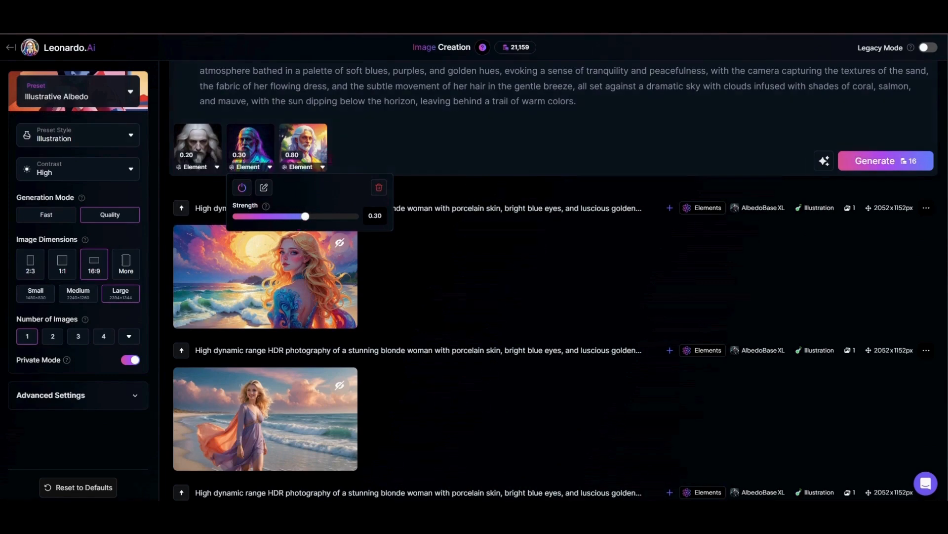
{"action": "left_click", "coordinate": [322, 167]}
{"action": "left_click_drag", "start_coordinate": [387, 217], "coordinate": [359, 218]}
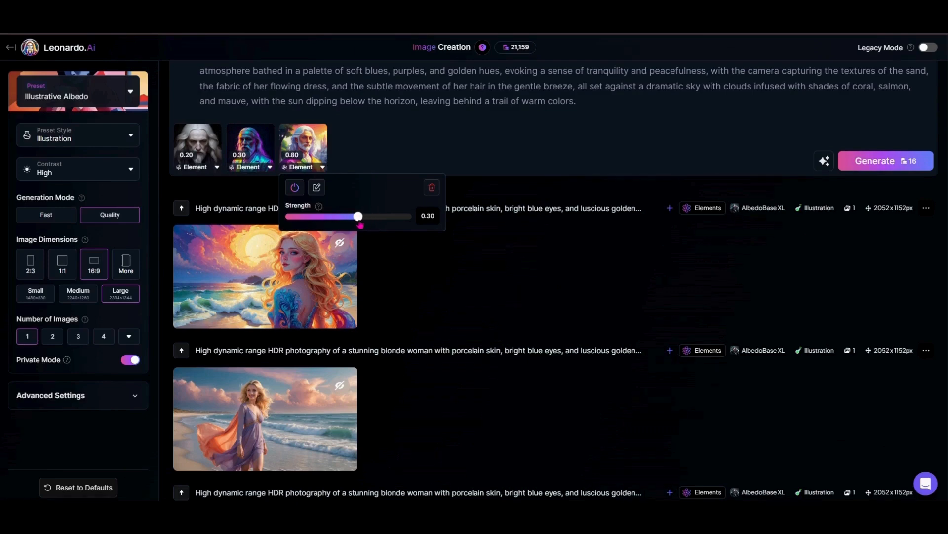
{"action": "key", "text": "ctrl+Return"}
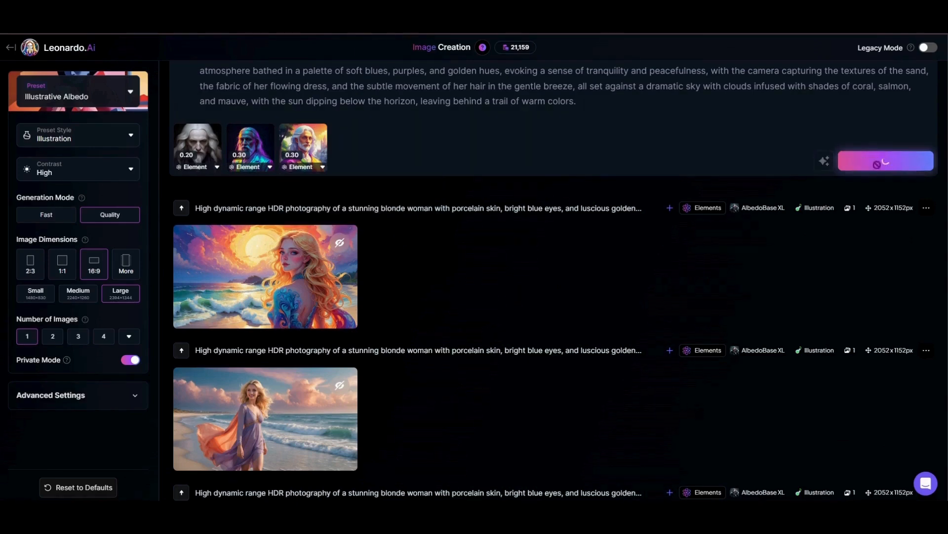
Add Infrared Photography as the fourth element of the prompt.
{"action": "scroll", "coordinate": [334, 189], "scroll_direction": "up", "scroll_amount": 1}
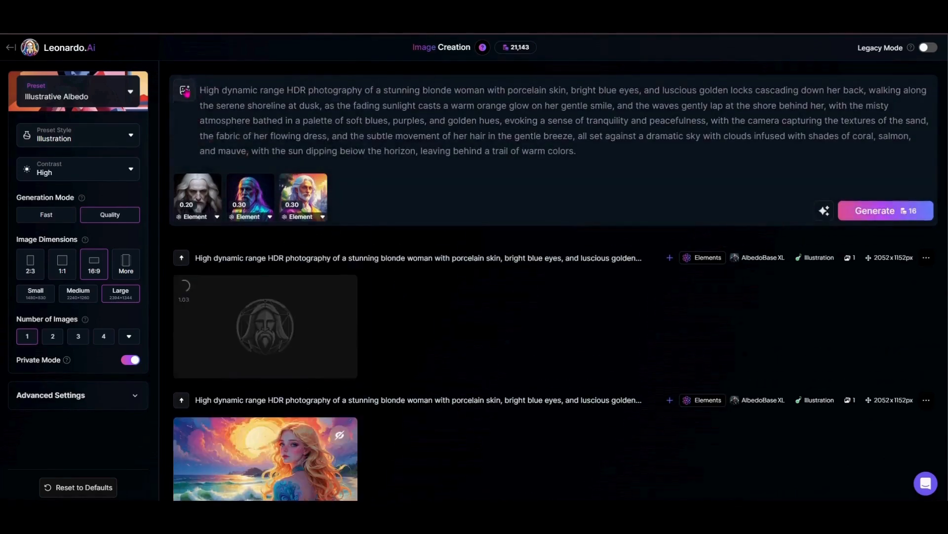
{"action": "left_click", "coordinate": [184, 90]}
{"action": "left_click", "coordinate": [309, 452]}
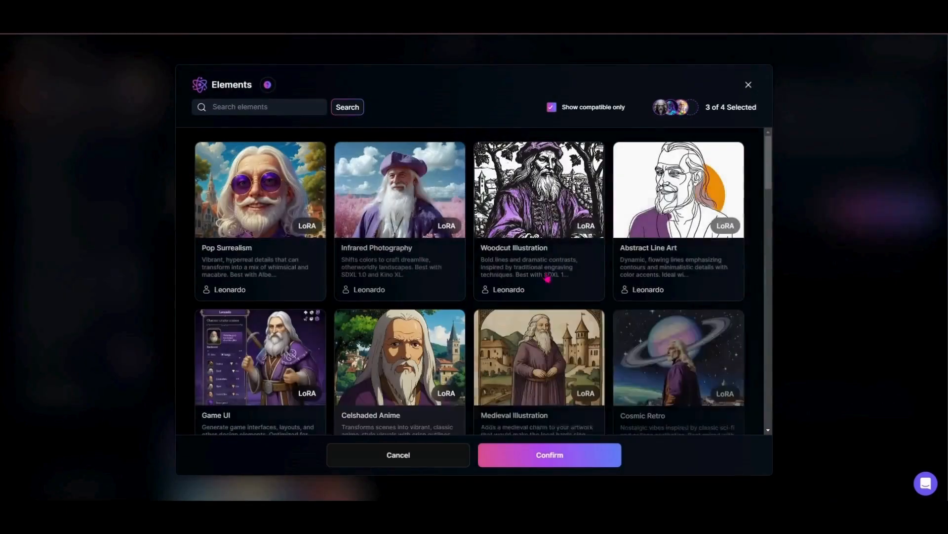
{"action": "scroll", "coordinate": [660, 334], "scroll_direction": "down", "scroll_amount": 2}
{"action": "left_click", "coordinate": [362, 170]}
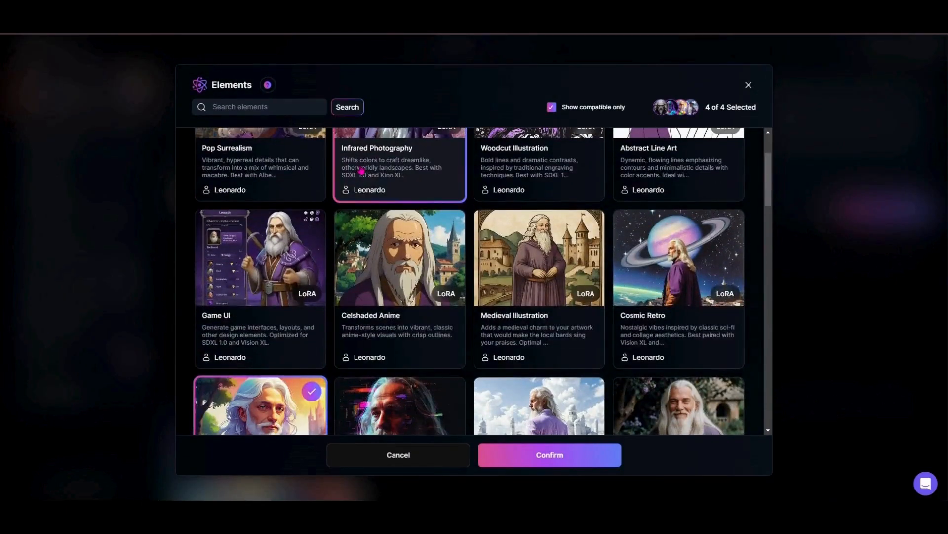
{"action": "scroll", "coordinate": [618, 312], "scroll_direction": "down", "scroll_amount": 5}
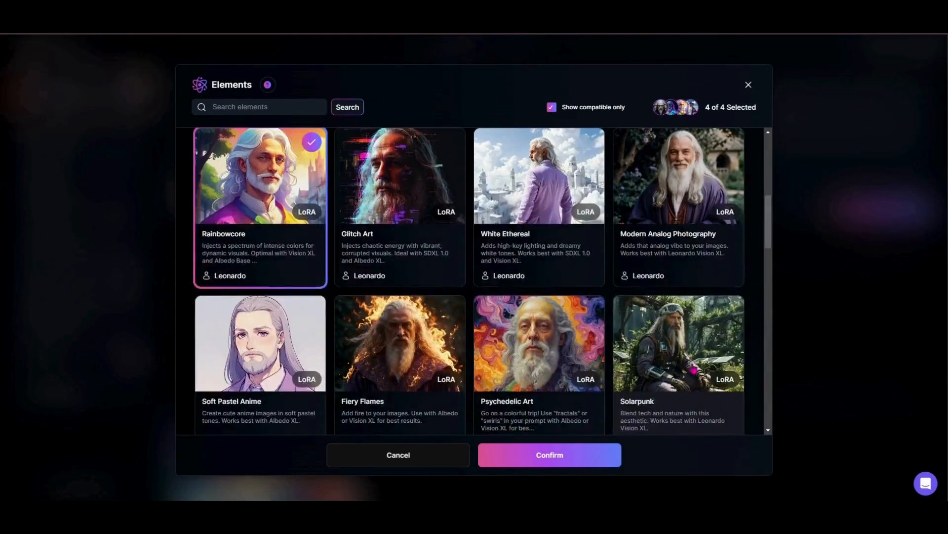
{"action": "left_click", "coordinate": [607, 457]}
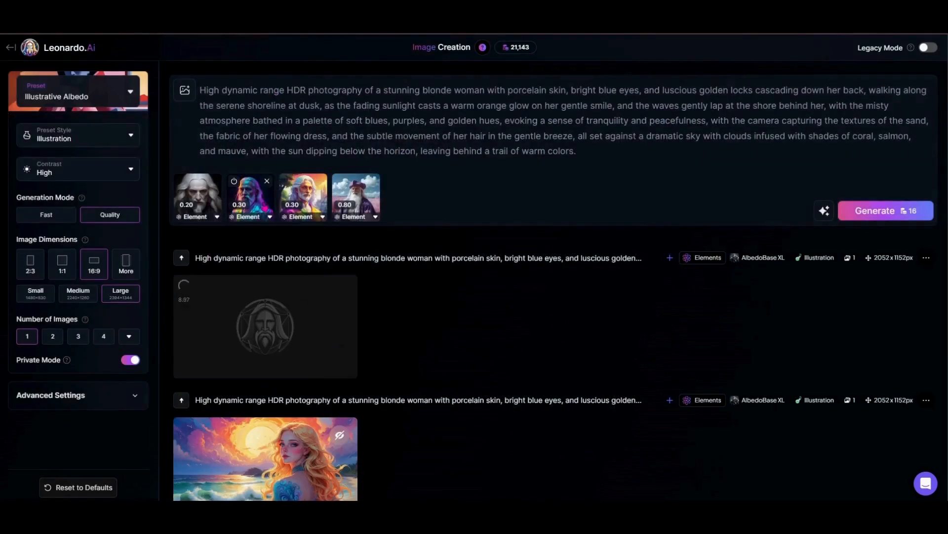
Remove the Dark Arts, Glowwave and Rainbowcore elements and add Solarpunk alongside Infrared Photography.
{"action": "left_click", "coordinate": [215, 181]}
{"action": "left_click", "coordinate": [214, 181]}
{"action": "left_click", "coordinate": [215, 181]}
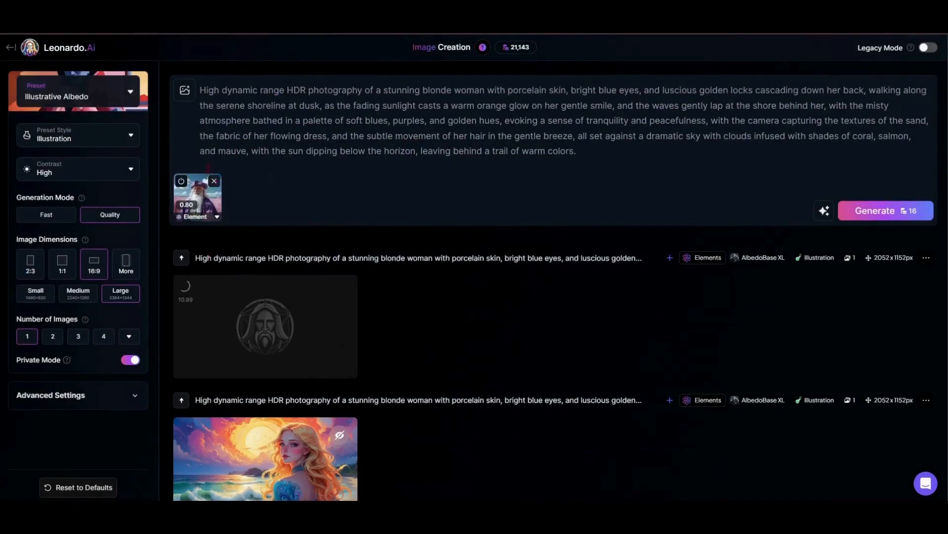
{"action": "left_click", "coordinate": [185, 90]}
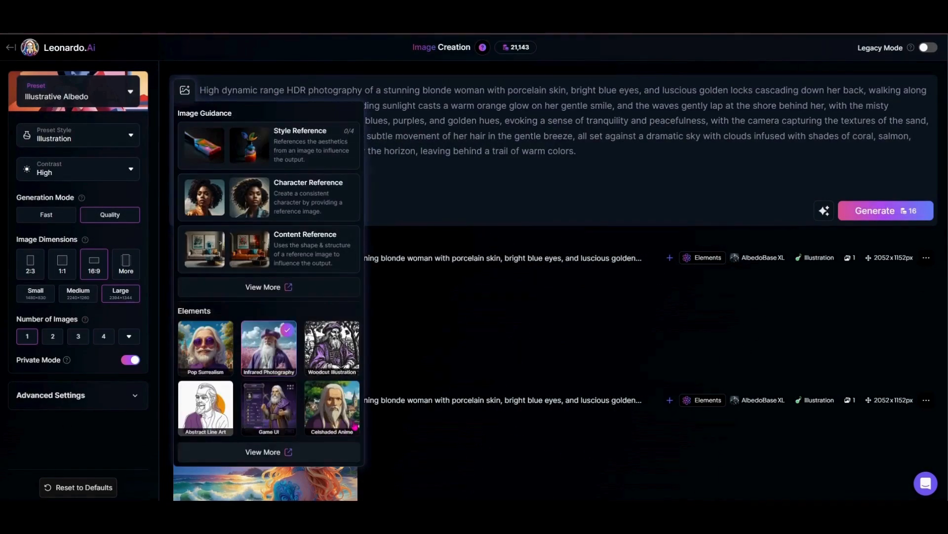
{"action": "left_click", "coordinate": [328, 451]}
{"action": "scroll", "coordinate": [708, 341], "scroll_direction": "down", "scroll_amount": 3}
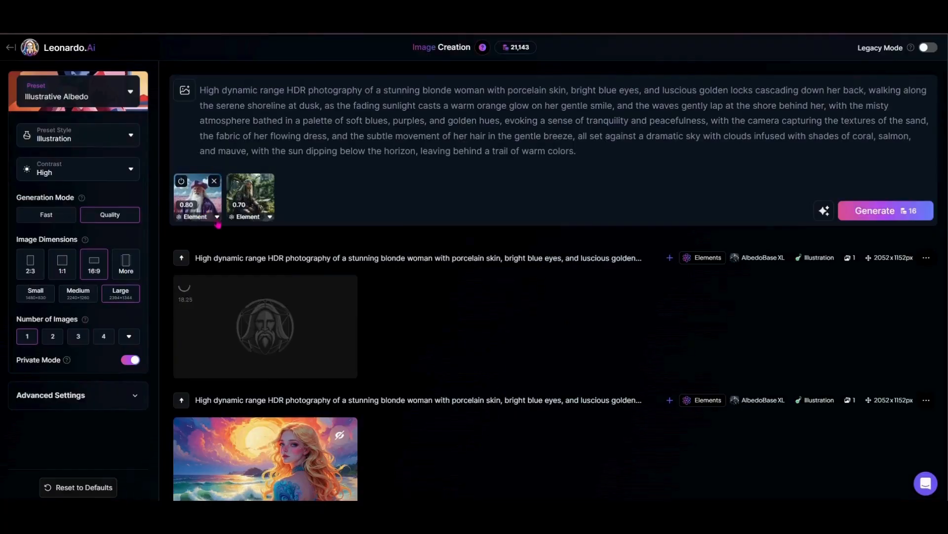
Set the Infrared Photography and Solarpunk strengths to 0.30 each and generate the image.
{"action": "left_click", "coordinate": [218, 218]}
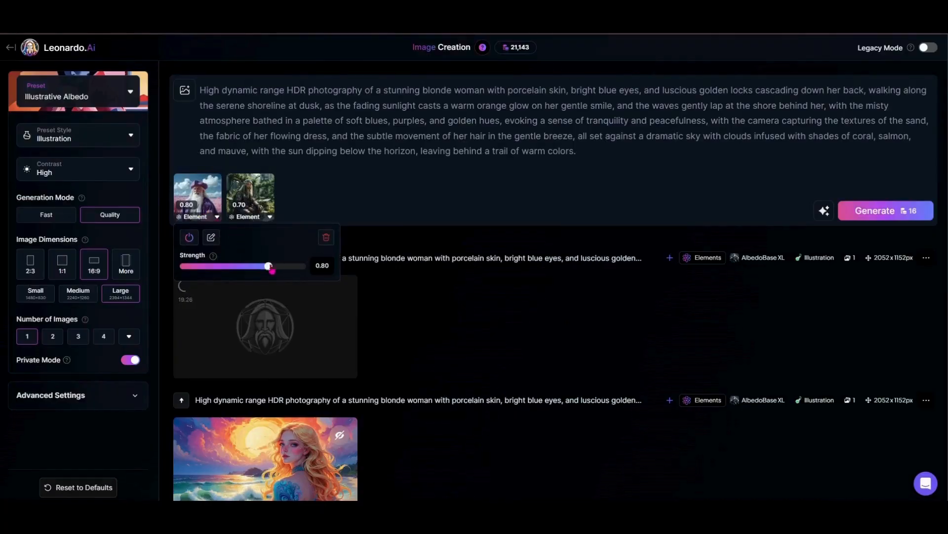
{"action": "mouse_move", "coordinate": [271, 270]}
{"action": "left_mouse_down"}
{"action": "mouse_move", "coordinate": [246, 267]}
{"action": "mouse_move", "coordinate": [253, 267]}
{"action": "left_mouse_up"}
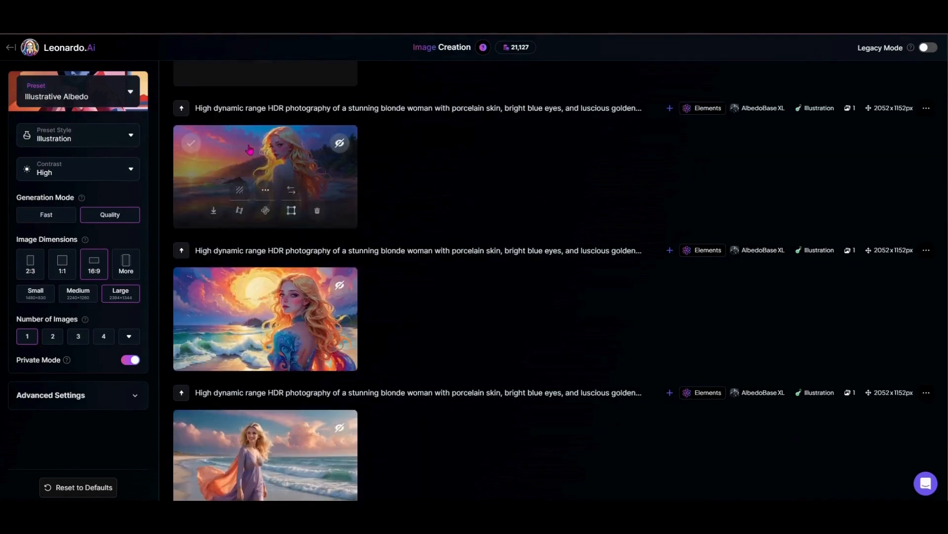
Examine the rainbow-dress image and the newest Infrared Photography and Solarpunk image at large size.
{"action": "left_click", "coordinate": [253, 146]}
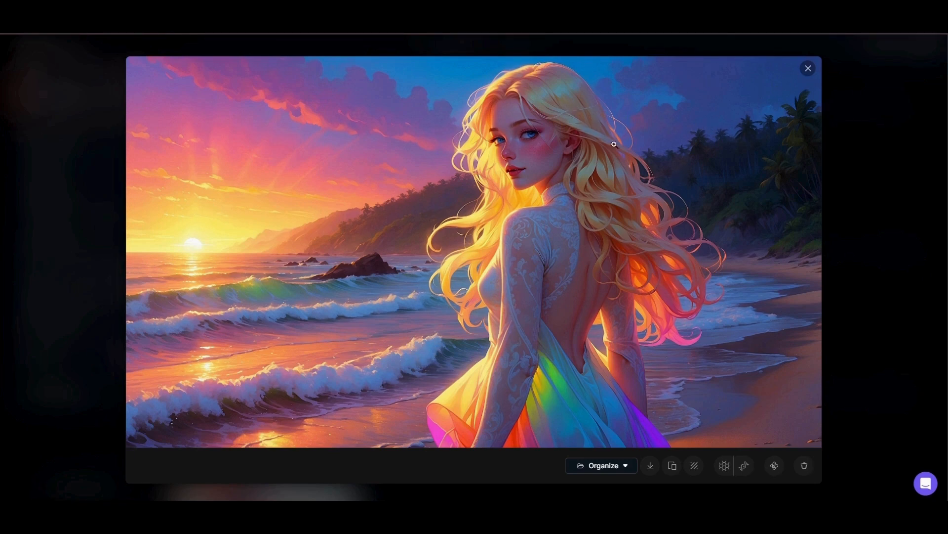
{"action": "left_click", "coordinate": [808, 68]}
{"action": "scroll", "coordinate": [429, 295], "scroll_direction": "up", "scroll_amount": 2}
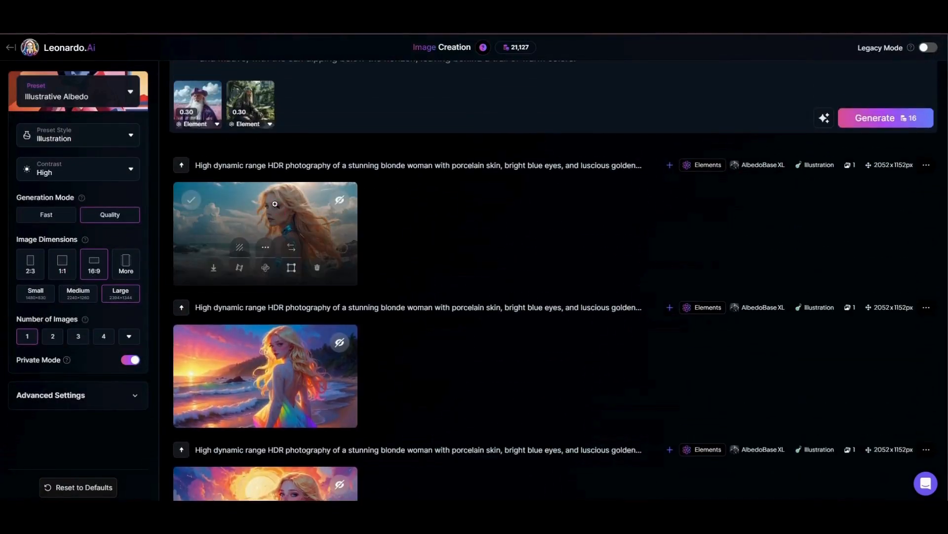
{"action": "left_click", "coordinate": [275, 204]}
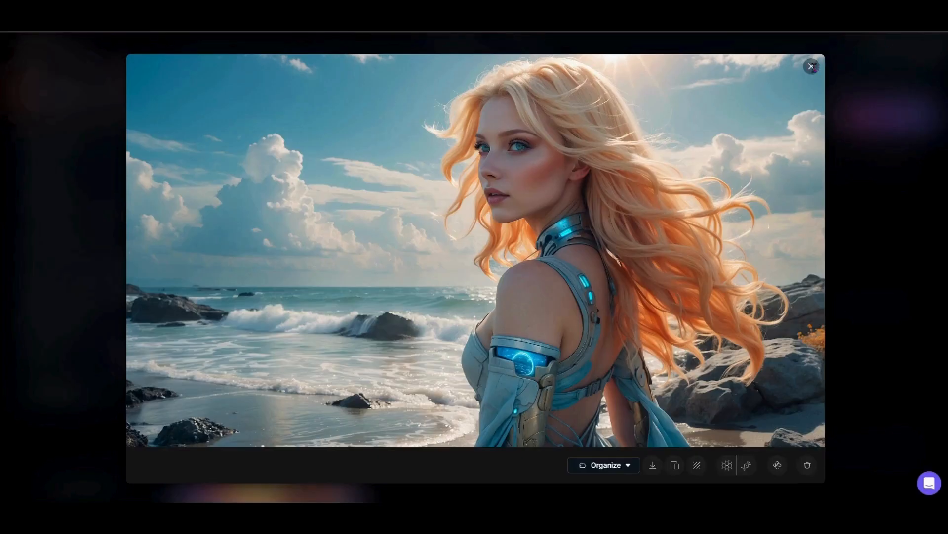
{"action": "left_click", "coordinate": [811, 66]}
Edit the prompt with AI using the instruction "change her outfit to purple".
{"action": "scroll", "coordinate": [478, 267], "scroll_direction": "up", "scroll_amount": 2}
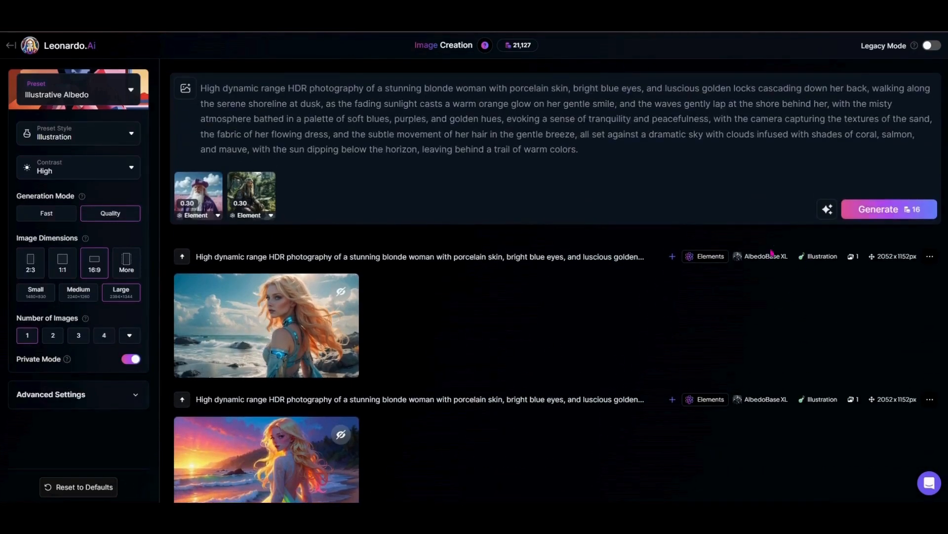
{"action": "left_click", "coordinate": [827, 212]}
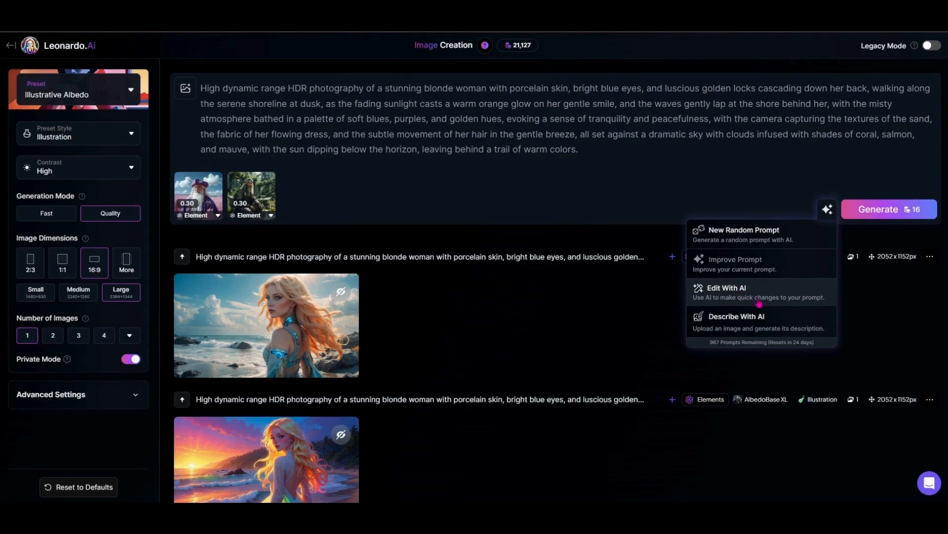
{"action": "left_click", "coordinate": [713, 287]}
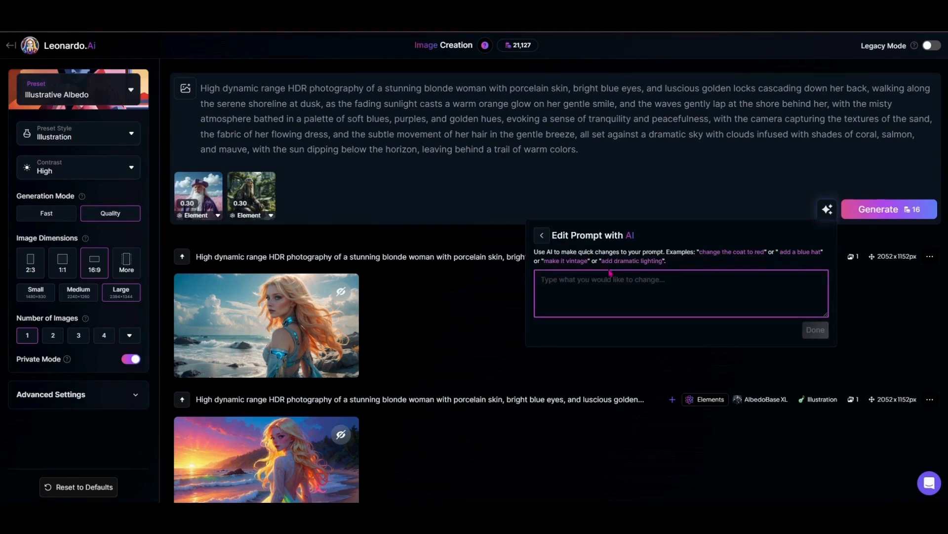
{"action": "type", "text": "change her outfit to purple"}
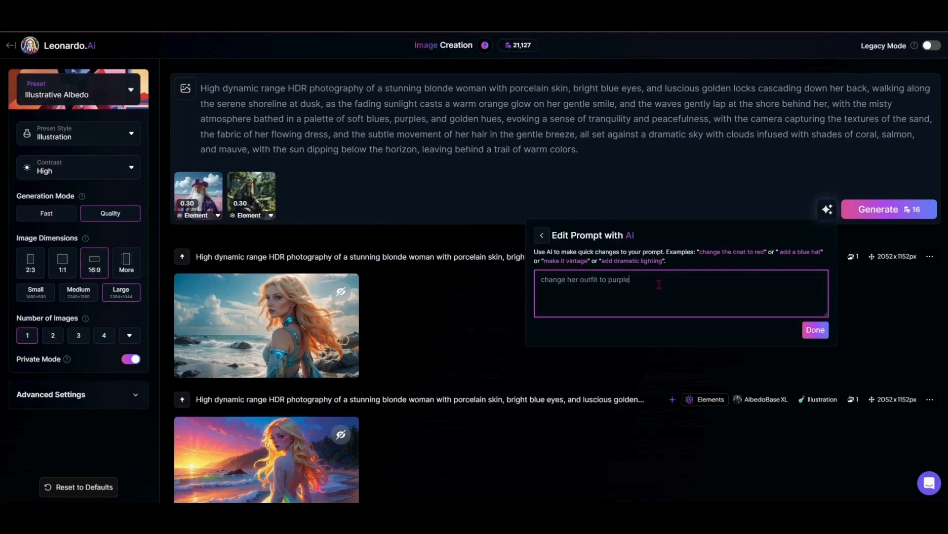
{"action": "left_click", "coordinate": [821, 333]}
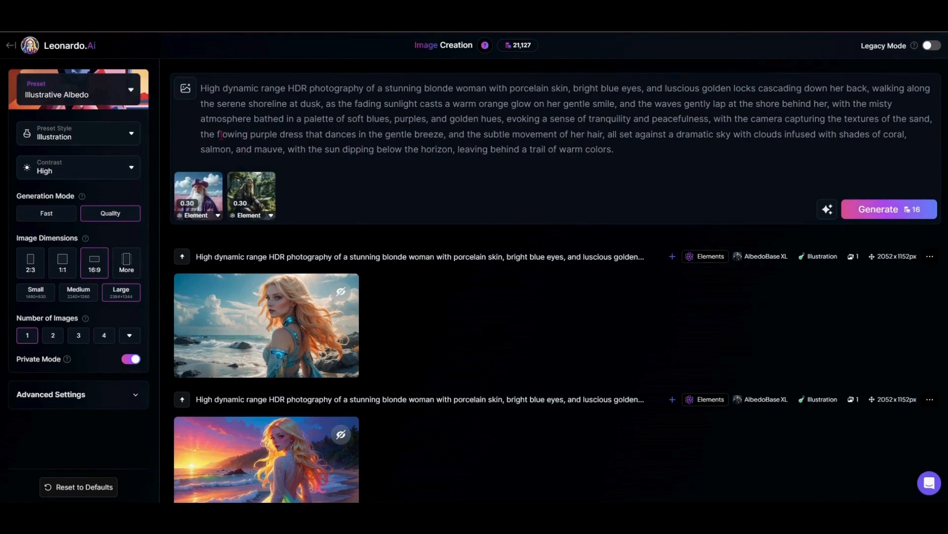
Generate an image from the revised "flowing purple dress" prompt and view it at large size.
{"action": "left_click_drag", "start_coordinate": [217, 134], "coordinate": [303, 135]}
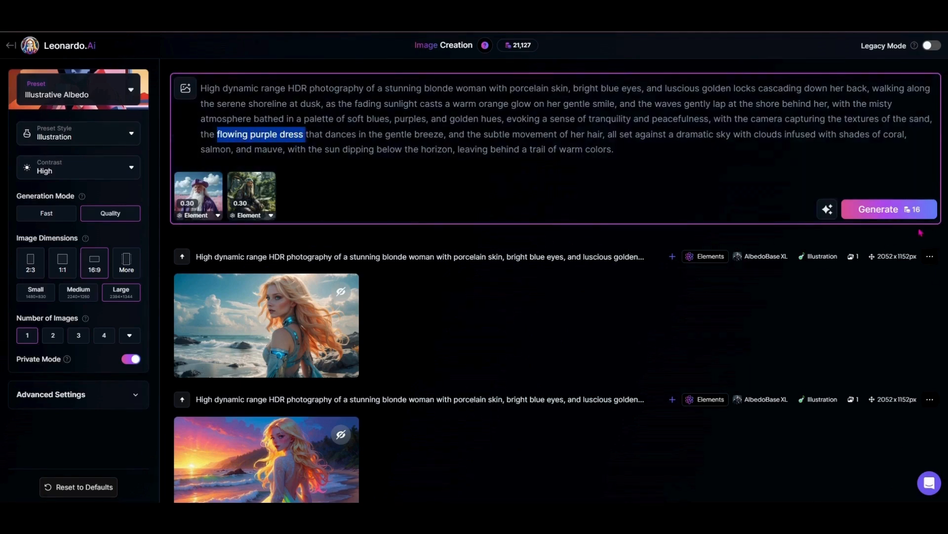
{"action": "left_click", "coordinate": [889, 208]}
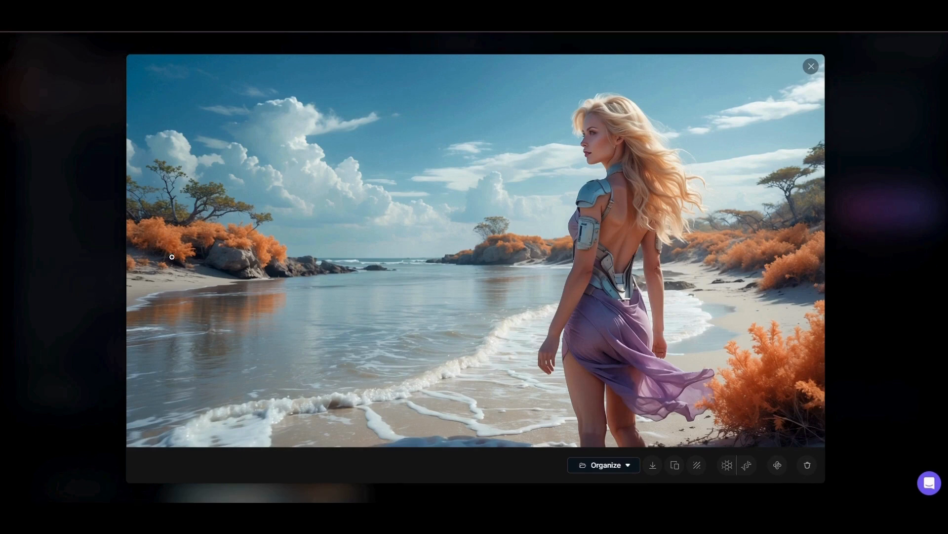
{"action": "left_click", "coordinate": [814, 76]}
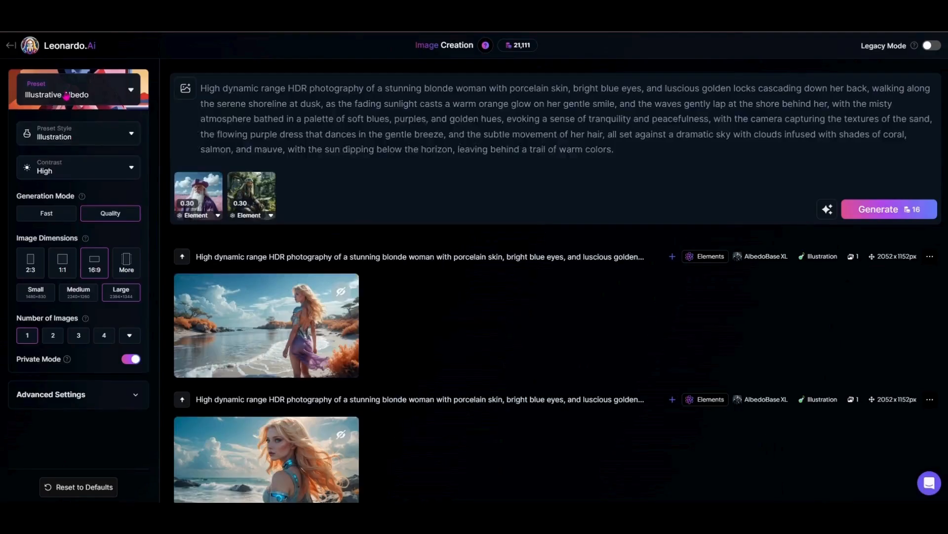
Switch the preset to Leonardo Phoenix and remove both incompatible elements from the prompt.
{"action": "left_click", "coordinate": [66, 96]}
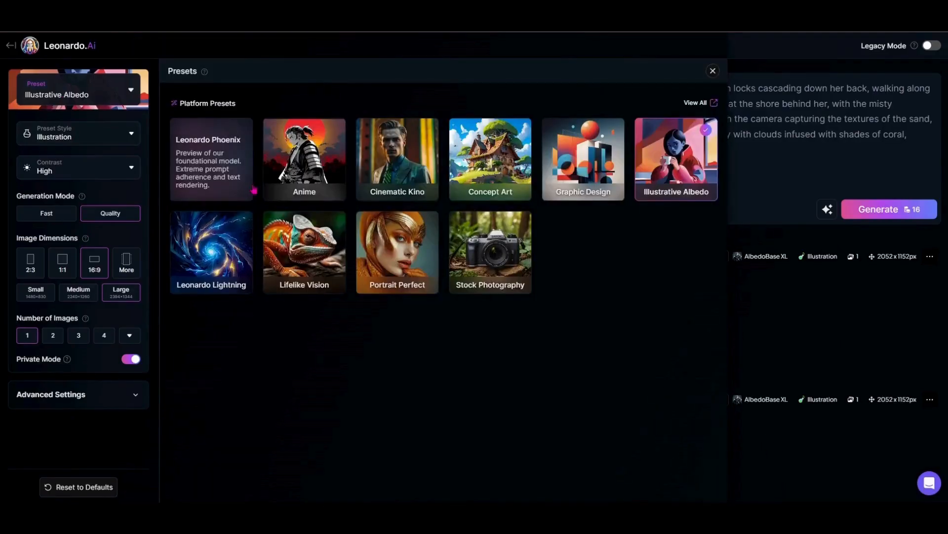
{"action": "left_click", "coordinate": [232, 187]}
{"action": "left_click", "coordinate": [713, 71]}
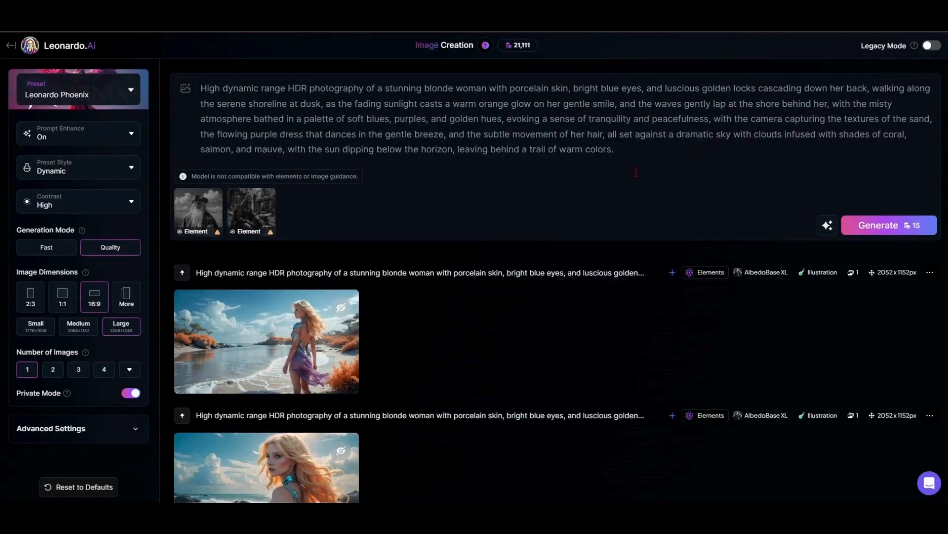
{"action": "mouse_move", "coordinate": [216, 202]}
{"action": "left_click", "coordinate": [215, 196]}
{"action": "left_click", "coordinate": [216, 196]}
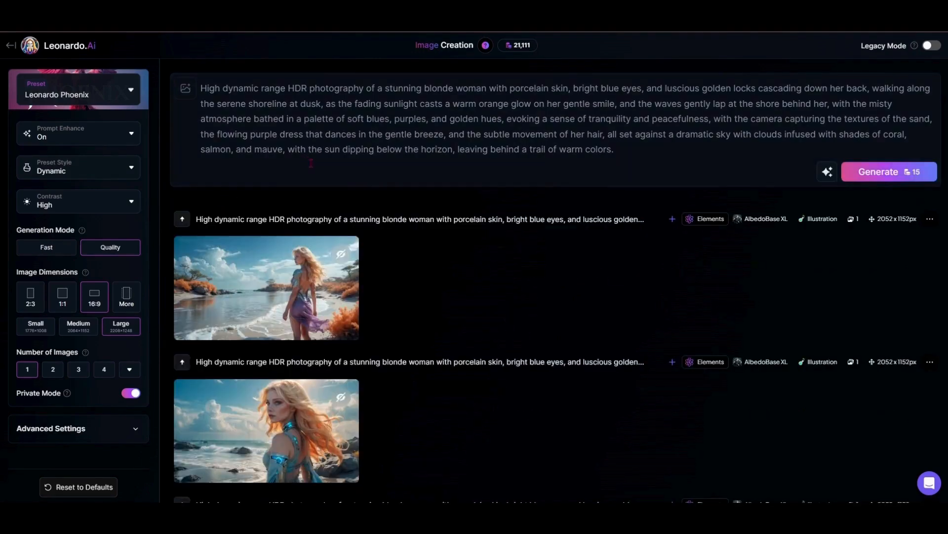
Set the preset style to Creative and generate the image with Leonardo Phoenix.
{"action": "left_click", "coordinate": [99, 177]}
{"action": "left_click", "coordinate": [60, 267]}
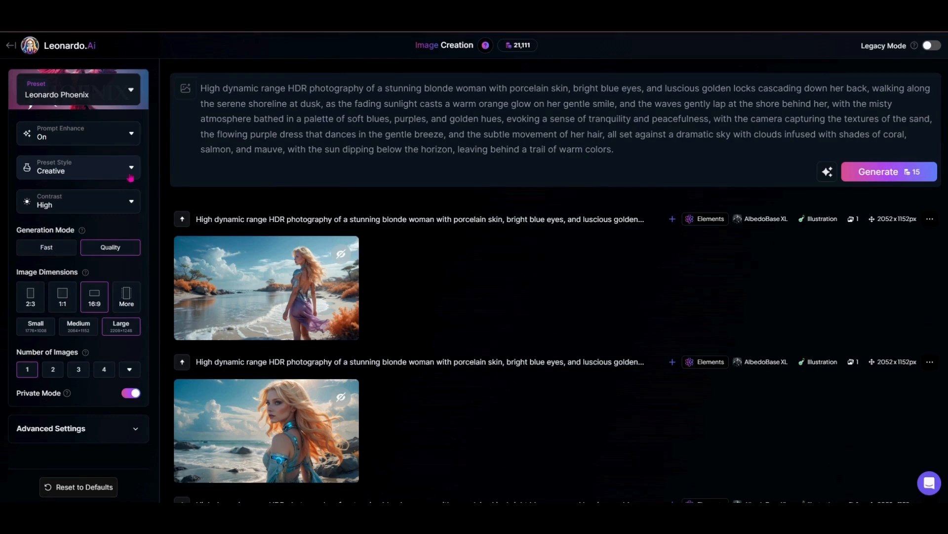
{"action": "left_click", "coordinate": [892, 171]}
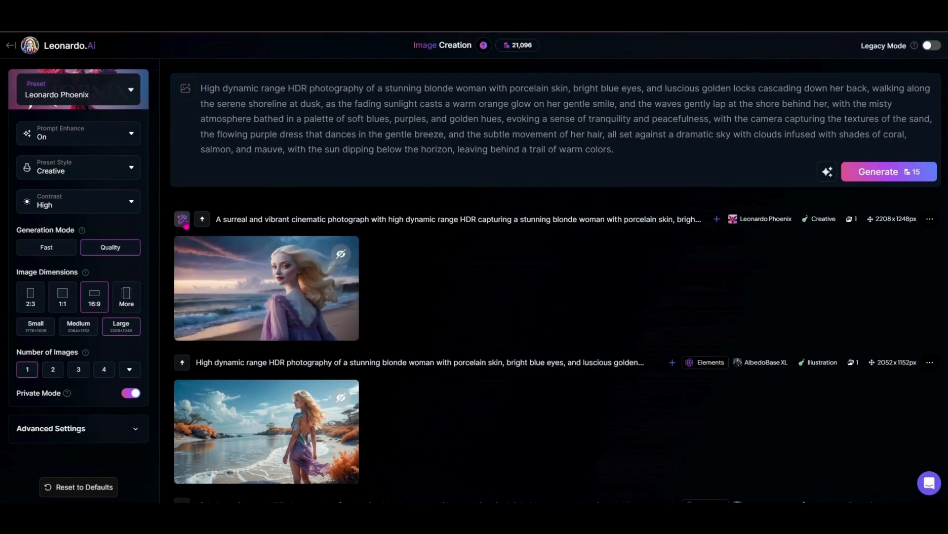
Look through the earlier generations and examine the newest Leonardo Phoenix image at large size.
{"action": "scroll", "coordinate": [169, 410], "scroll_direction": "down", "scroll_amount": 2}
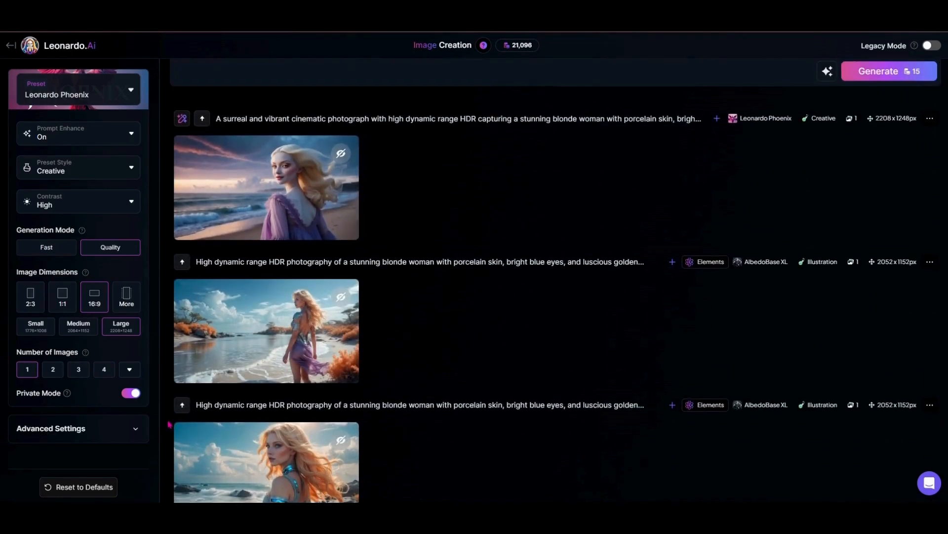
{"action": "left_click", "coordinate": [181, 404]}
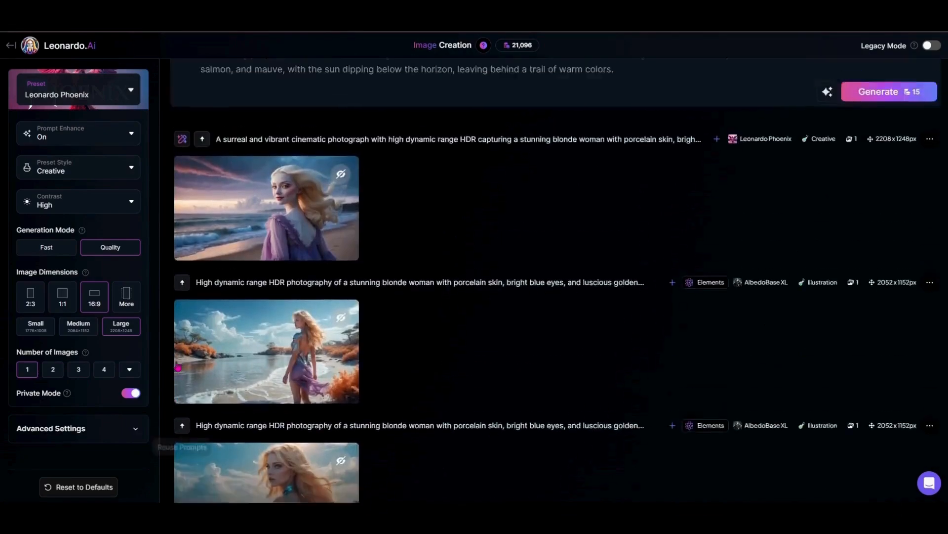
{"action": "scroll", "coordinate": [188, 355], "scroll_direction": "down", "scroll_amount": 4}
{"action": "scroll", "coordinate": [218, 336], "scroll_direction": "up", "scroll_amount": 7}
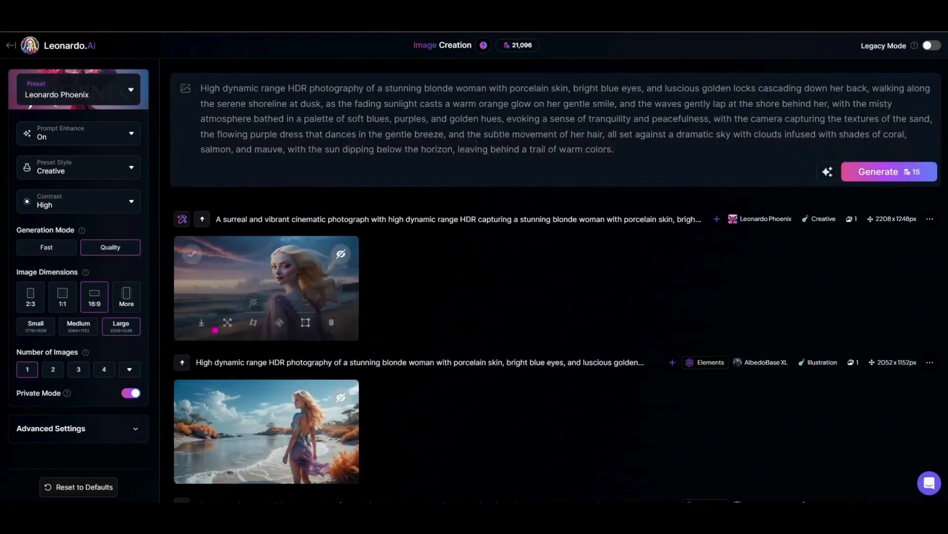
{"action": "left_click", "coordinate": [299, 256]}
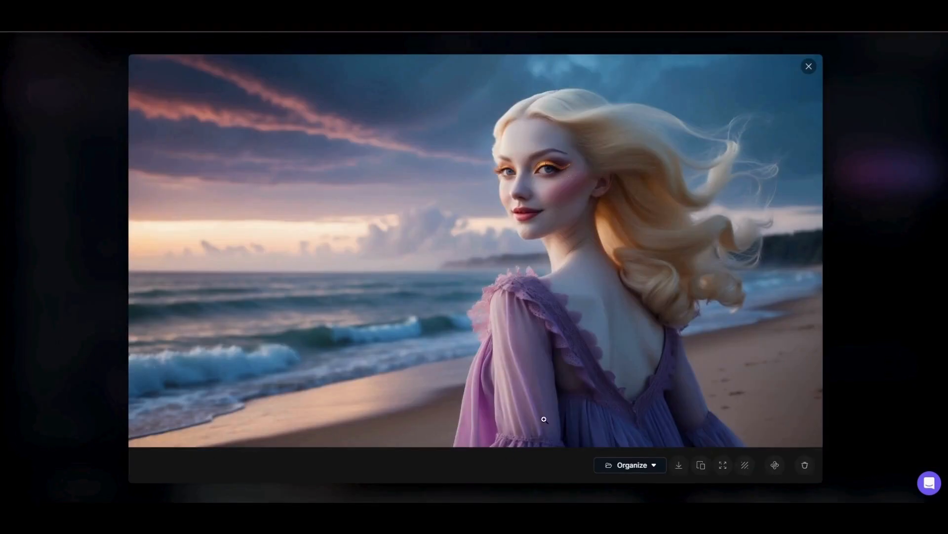
{"action": "left_click", "coordinate": [810, 67]}
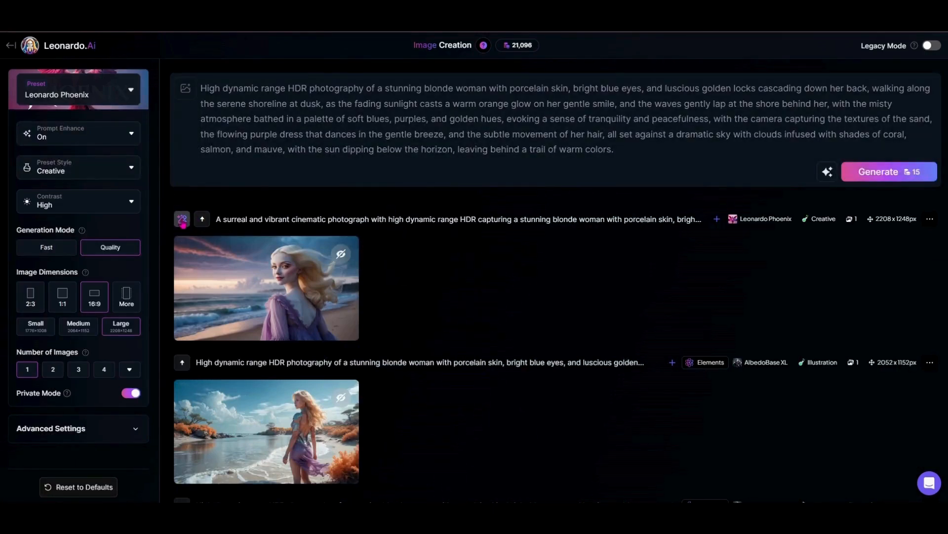
Regenerate the Phoenix image through Edit with AI using "change the color of her hair to black", and view the result enlarged.
{"action": "left_click", "coordinate": [182, 220]}
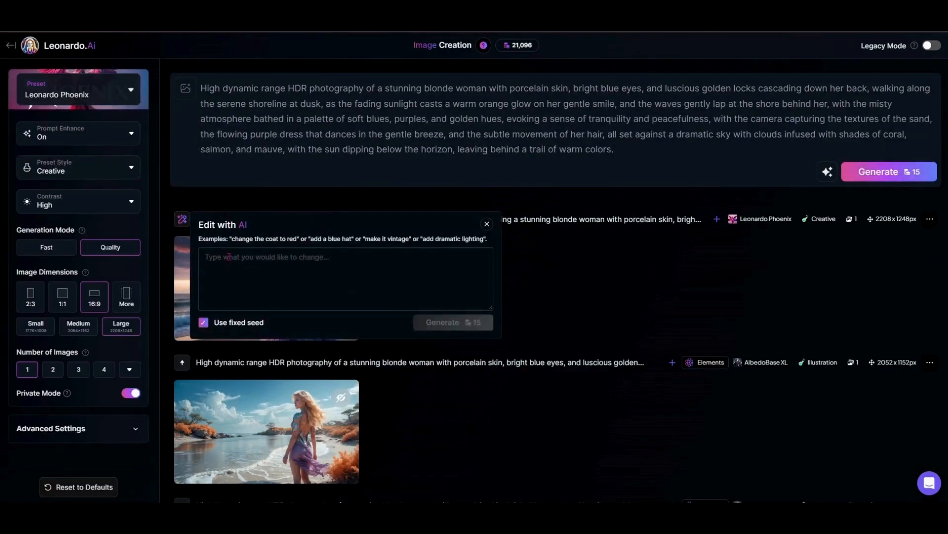
{"action": "left_click", "coordinate": [231, 258]}
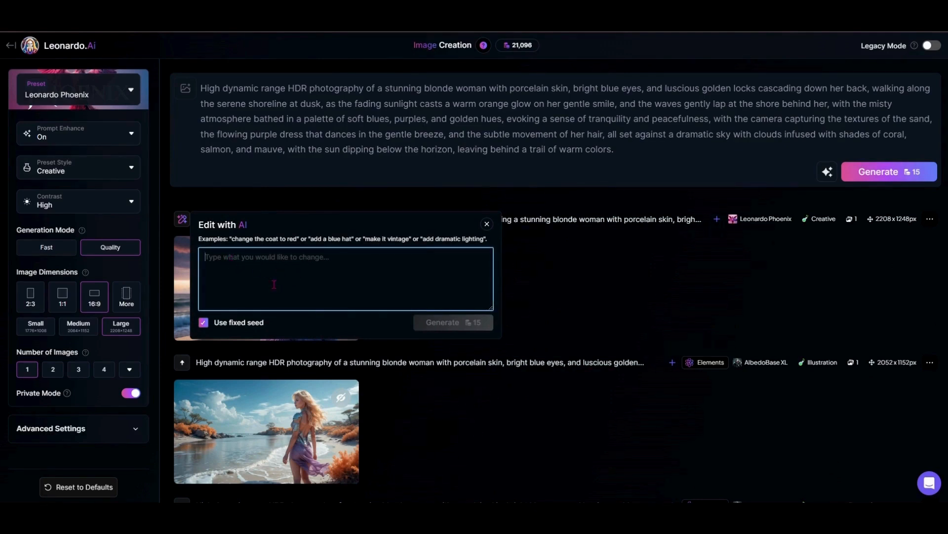
{"action": "type", "text": "change the color of her hair to black"}
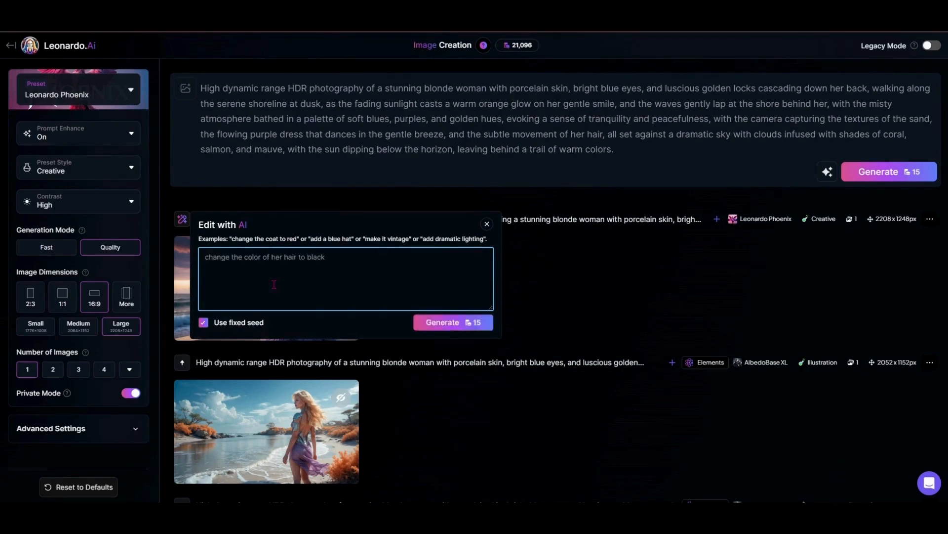
{"action": "left_click", "coordinate": [450, 324]}
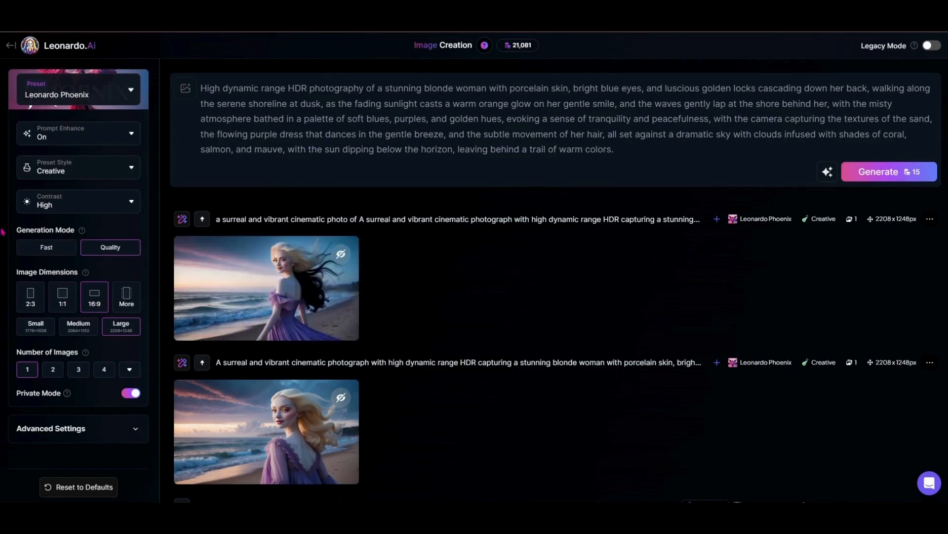
{"action": "left_click", "coordinate": [287, 272]}
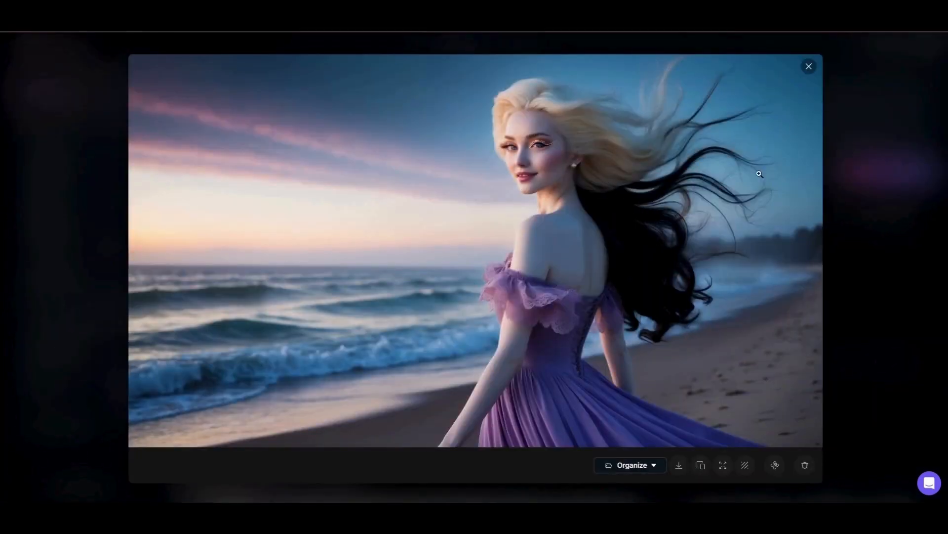
{"action": "left_click", "coordinate": [808, 69]}
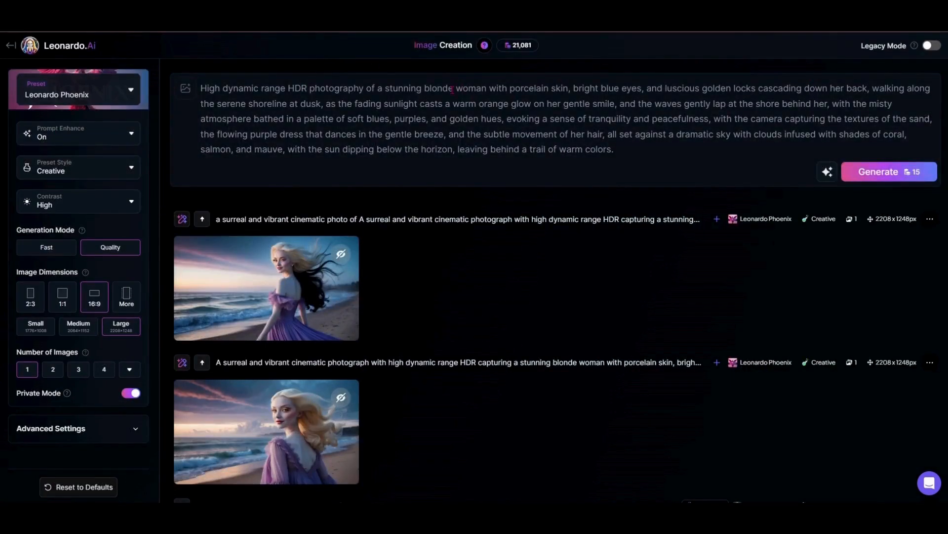
Remove "blonde" and "golden" from the prompt and view the newest black-haired woman image enlarged.
{"action": "left_click_drag", "start_coordinate": [453, 90], "coordinate": [425, 89]}
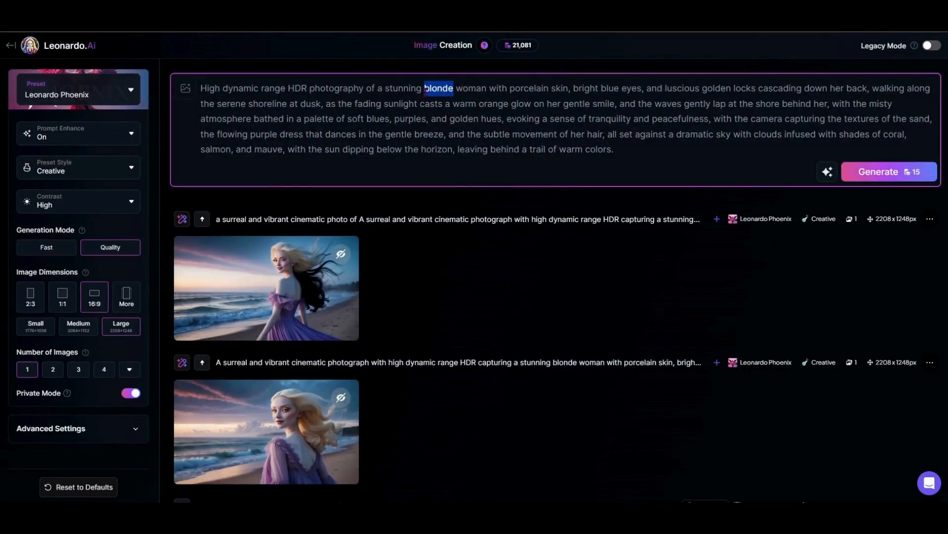
{"action": "key", "text": "BackSpace"}
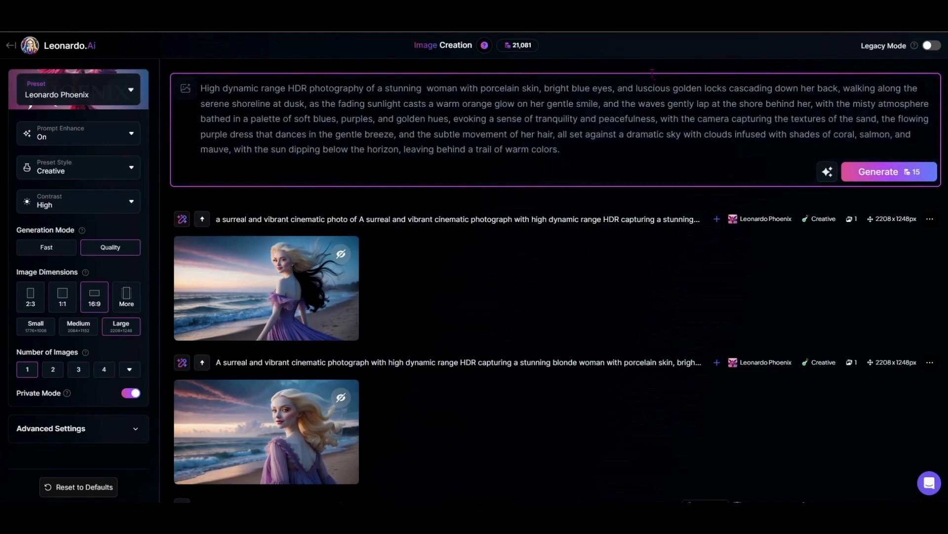
{"action": "key", "text": "BackSpace"}
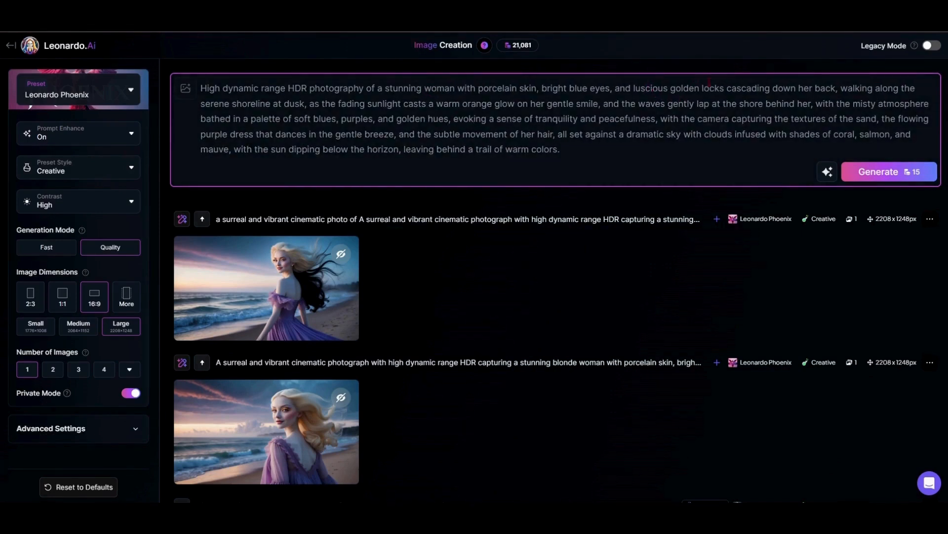
{"action": "left_click_drag", "start_coordinate": [697, 89], "coordinate": [671, 90]}
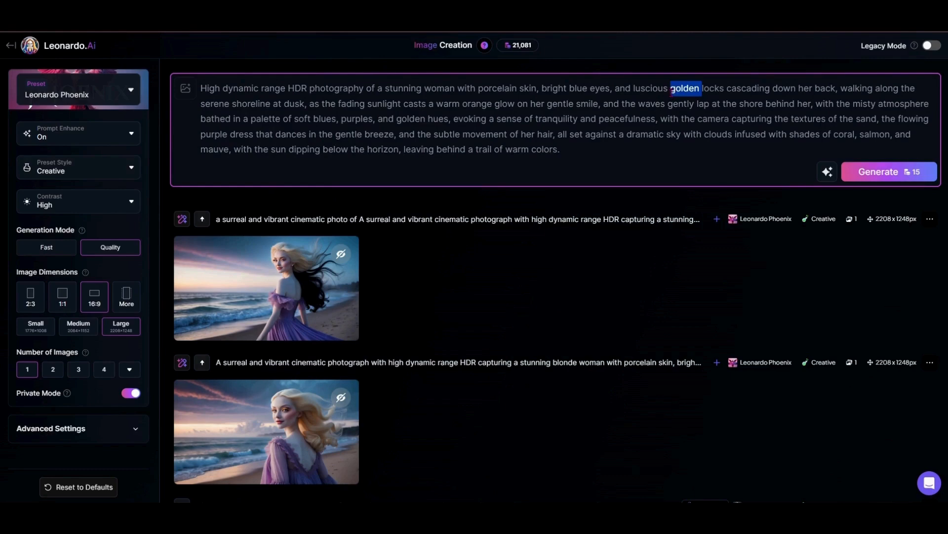
{"action": "key", "text": "BackSpace"}
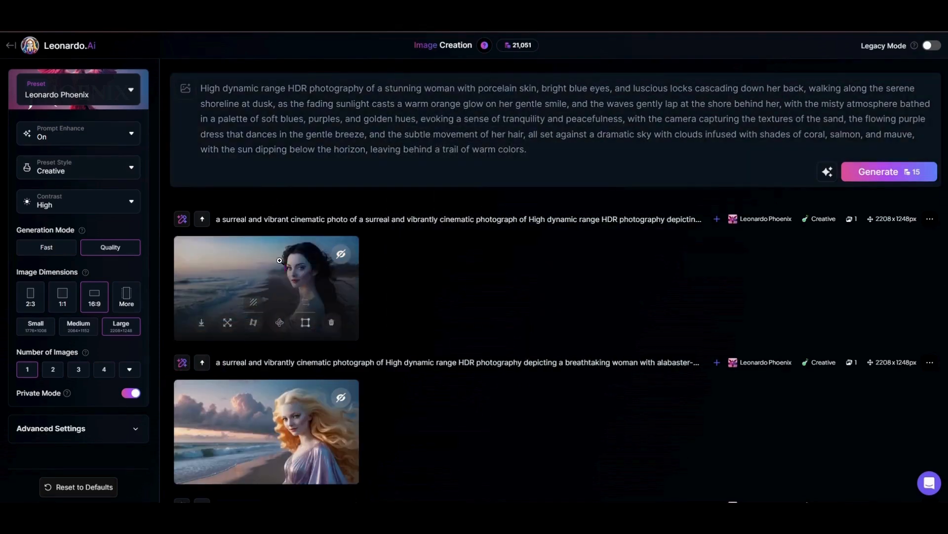
{"action": "left_click", "coordinate": [281, 264]}
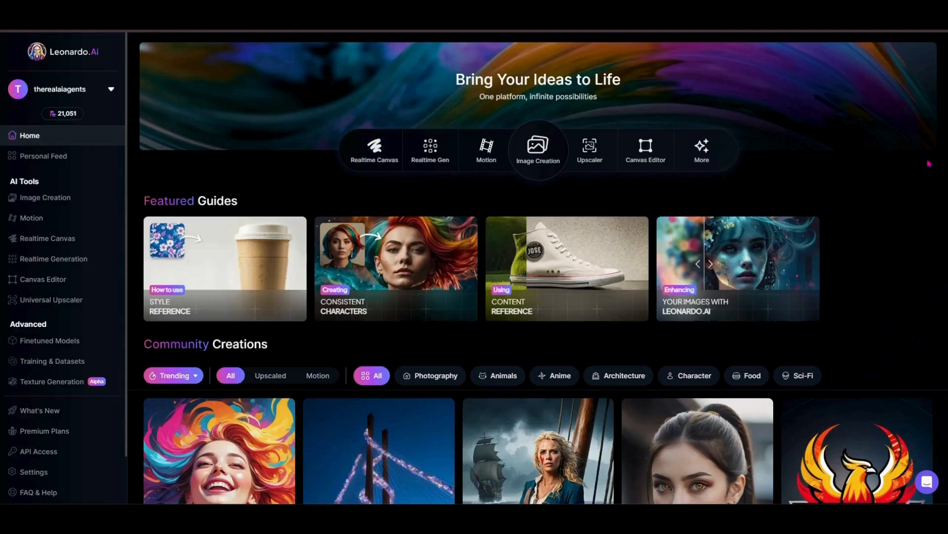
Open the Personal Feed and enlarge the beach image of the woman in a lilac dress with an orange scarf.
{"action": "scroll", "coordinate": [942, 152], "scroll_direction": "down", "scroll_amount": 1}
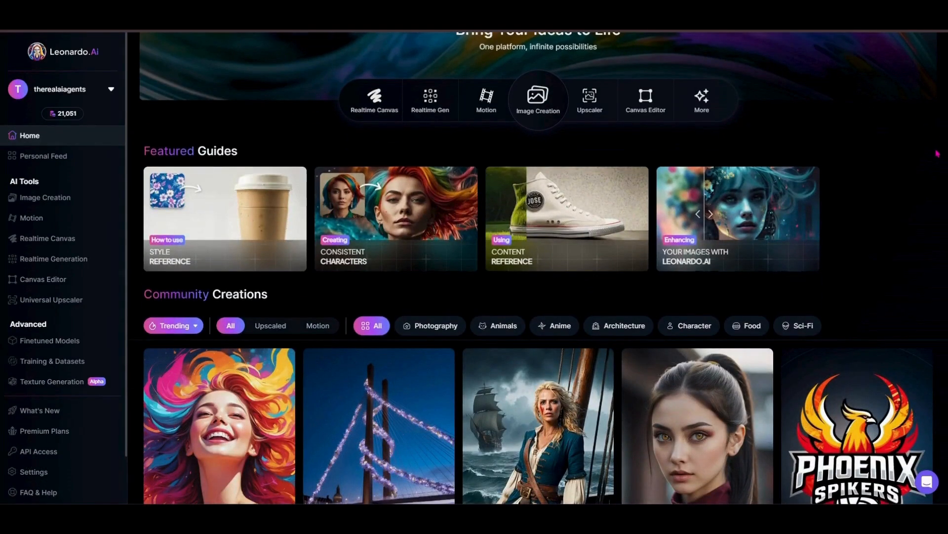
{"action": "left_click", "coordinate": [24, 161]}
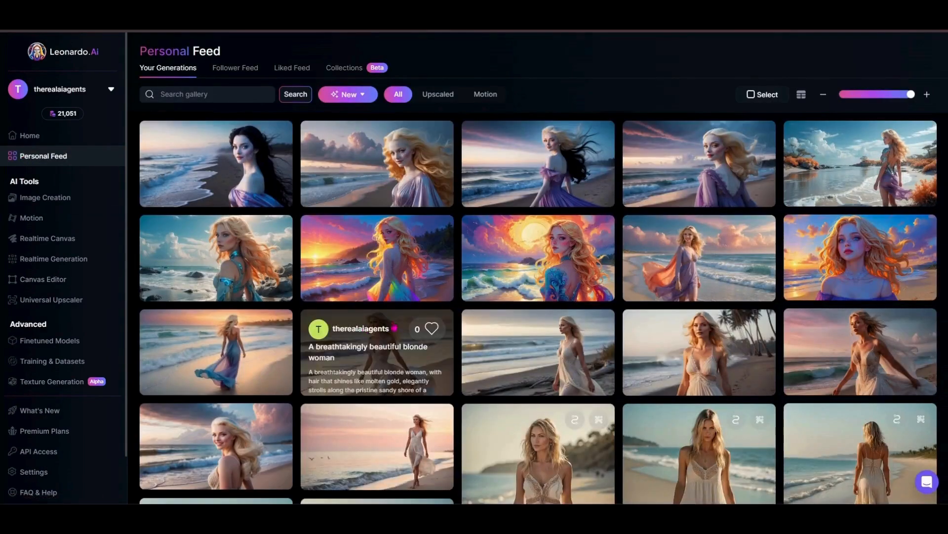
{"action": "mouse_move", "coordinate": [715, 353]}
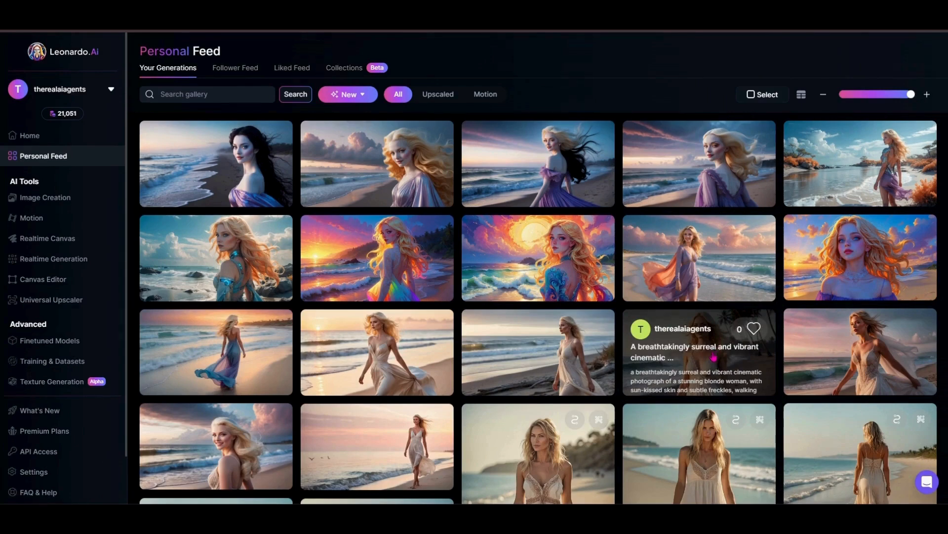
{"action": "left_click", "coordinate": [677, 268]}
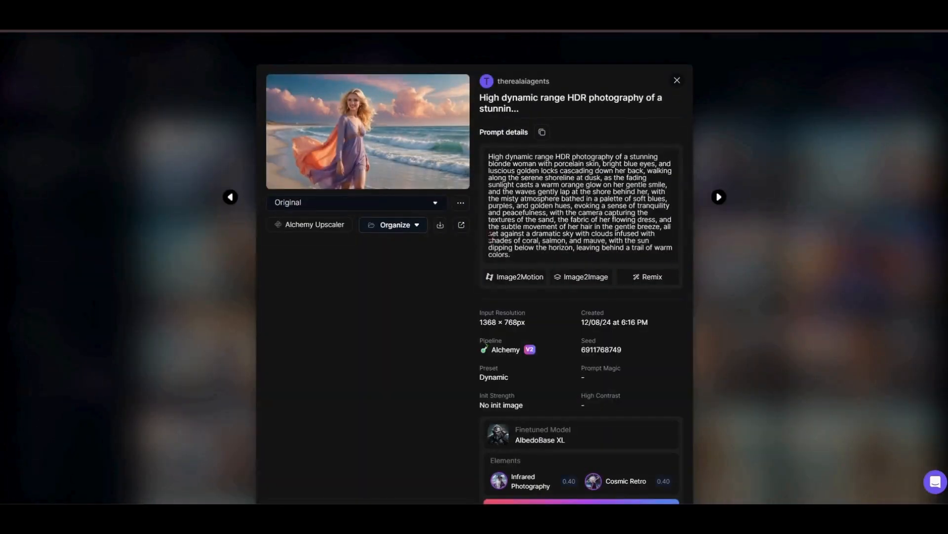
{"action": "left_click", "coordinate": [326, 123]}
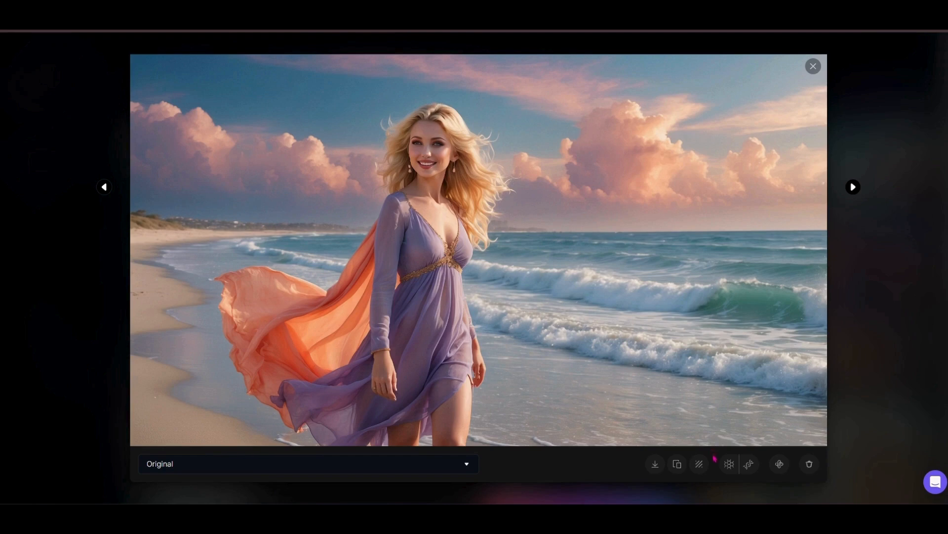
Upscale the lilac-dress beach image with the Alchemy Upscaler at Low refiner strength with Smooth Mode enabled.
{"action": "left_click", "coordinate": [780, 465]}
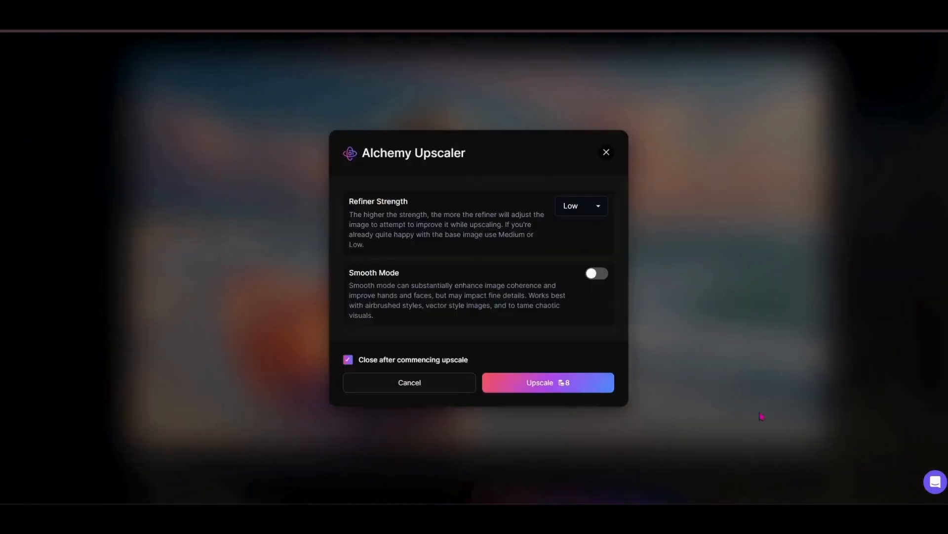
{"action": "left_click", "coordinate": [599, 211]}
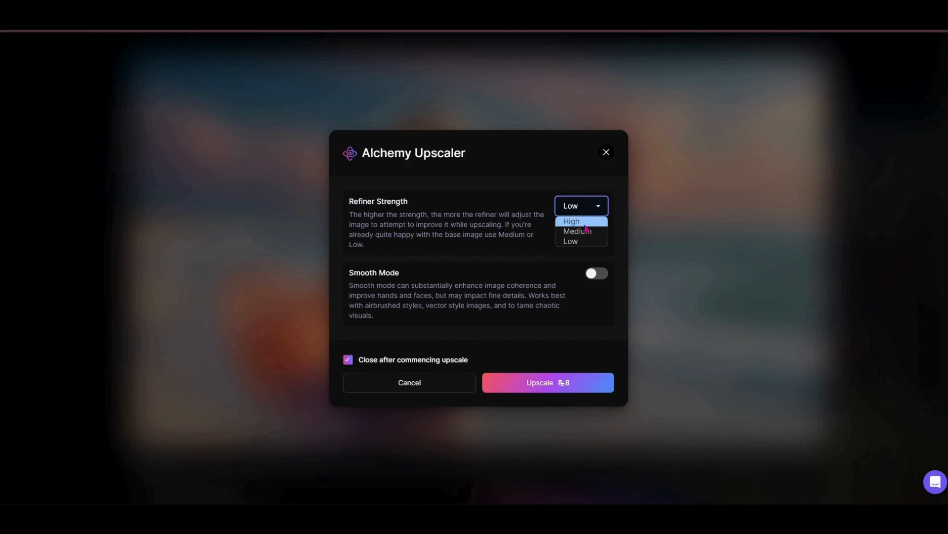
{"action": "left_click", "coordinate": [579, 242]}
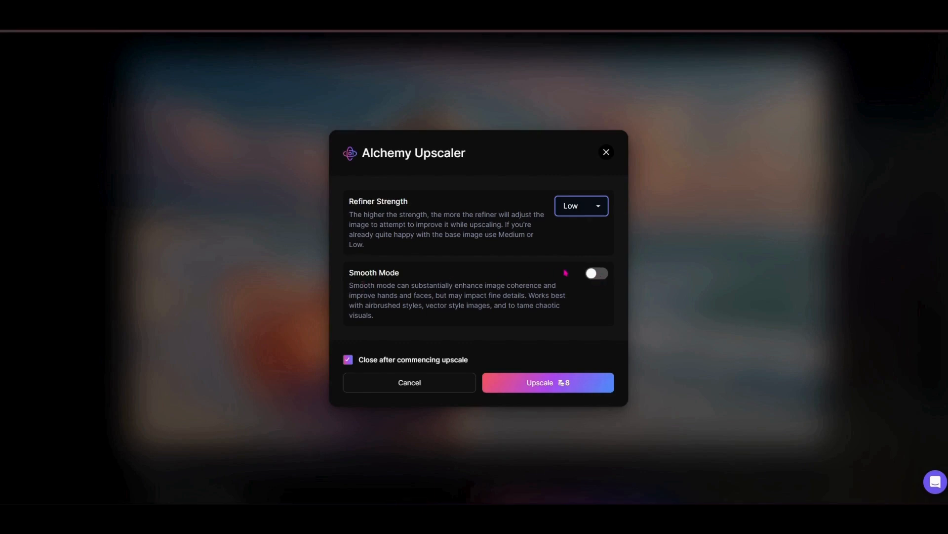
{"action": "left_click", "coordinate": [600, 275]}
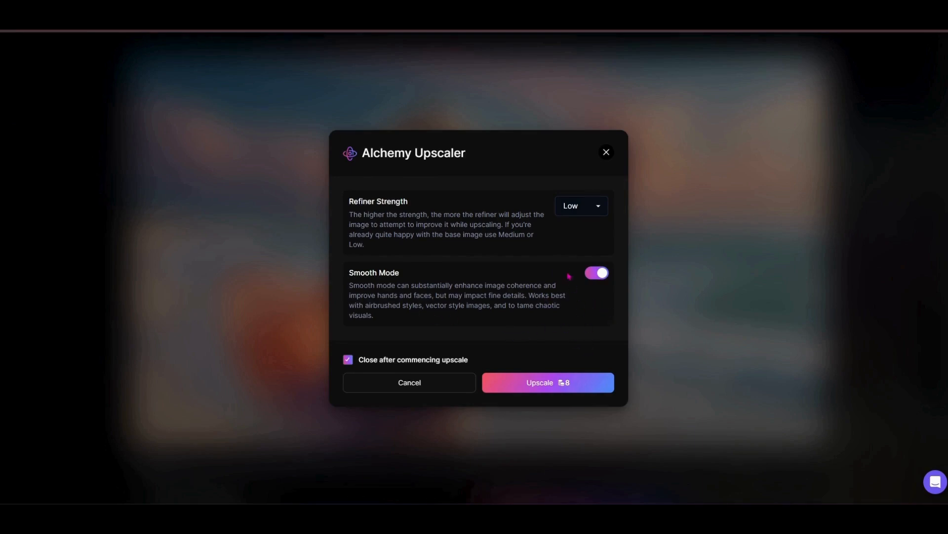
{"action": "left_click", "coordinate": [572, 393]}
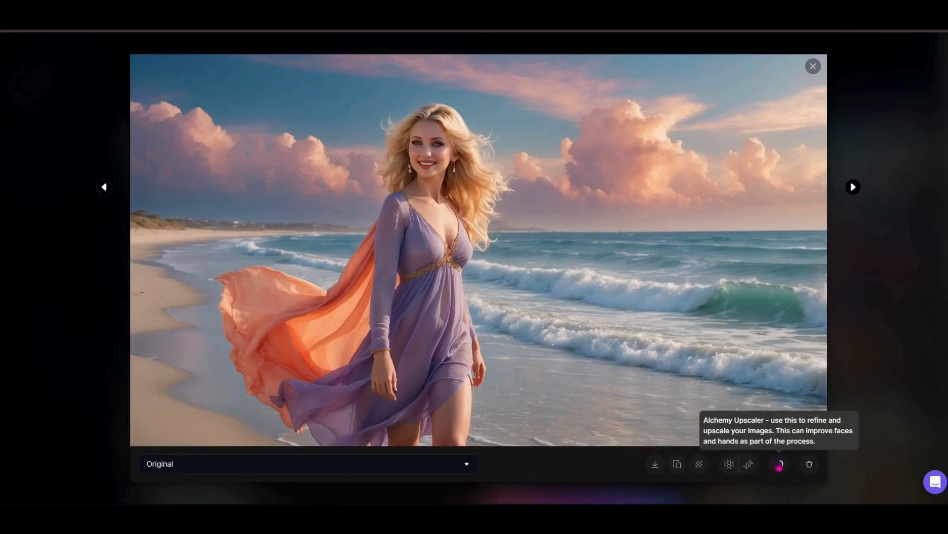
View the Alchemy Upscaler version of the beach image at large size, and return to the Personal Feed.
{"action": "left_click", "coordinate": [465, 466]}
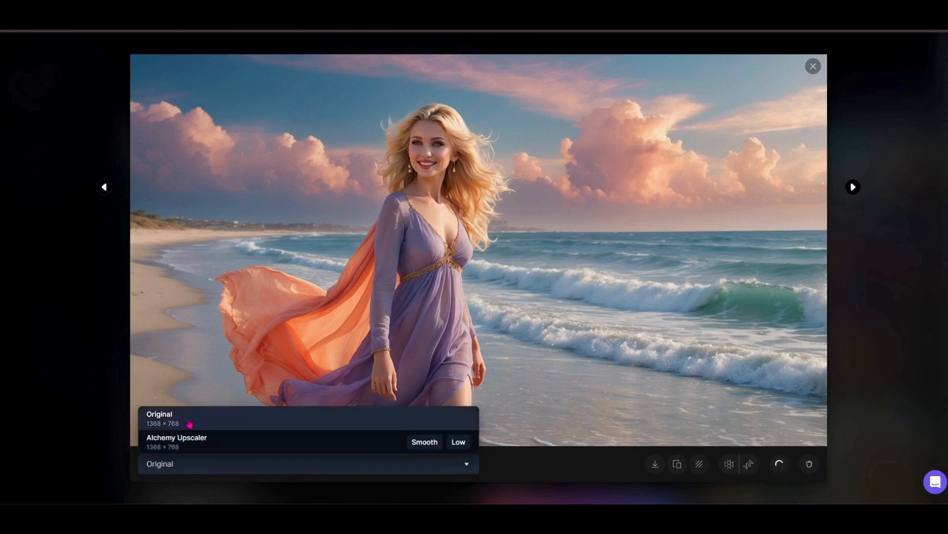
{"action": "left_click", "coordinate": [191, 443]}
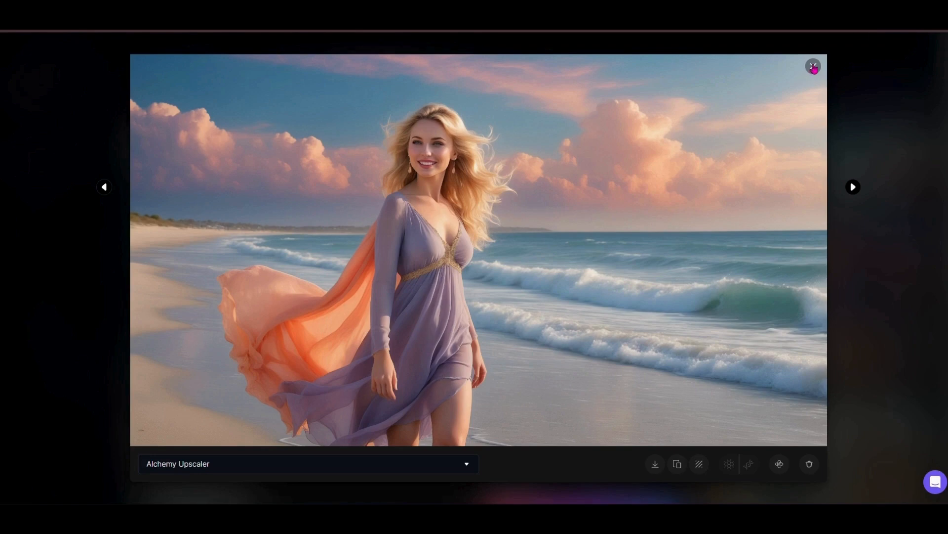
{"action": "left_click", "coordinate": [814, 67]}
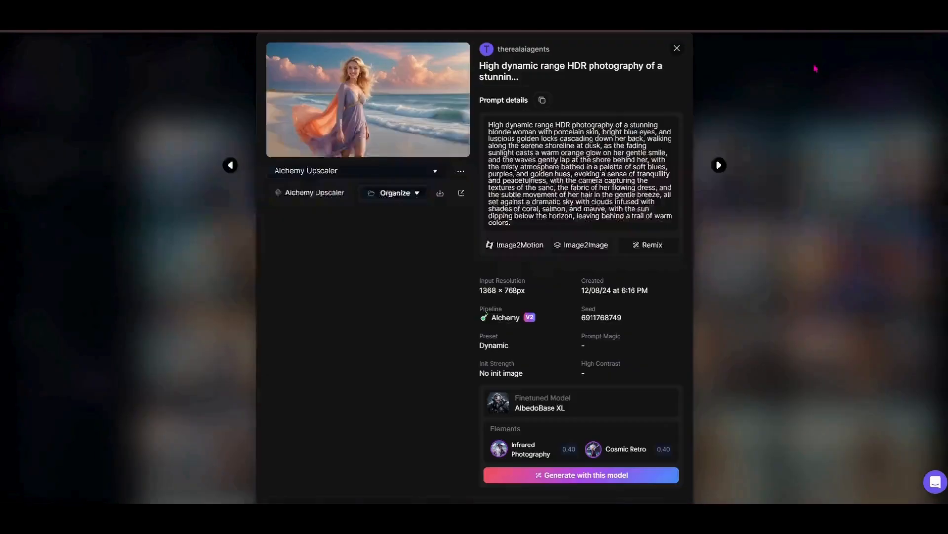
{"action": "left_click", "coordinate": [676, 48]}
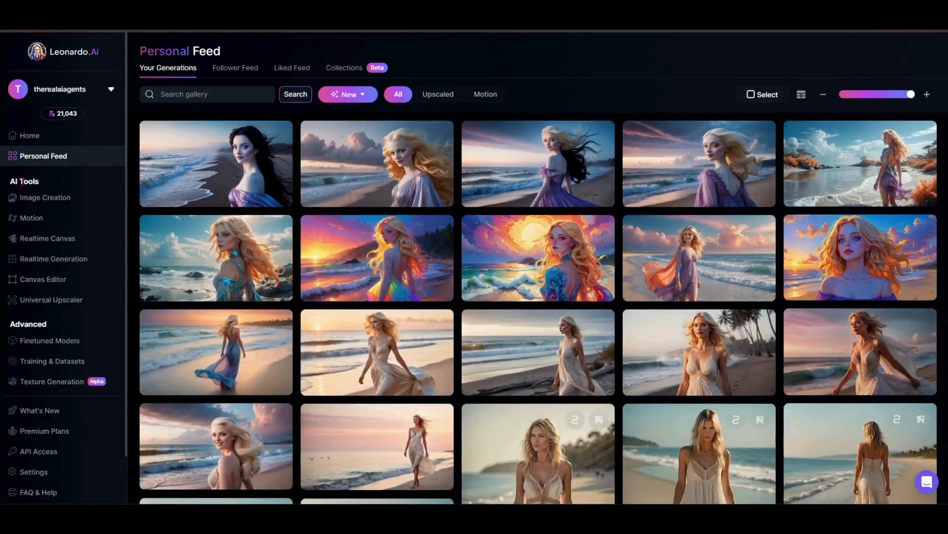
Open the Universal Upscaler and load the lilac-dress beach image from your generations as its source.
{"action": "left_click", "coordinate": [45, 302]}
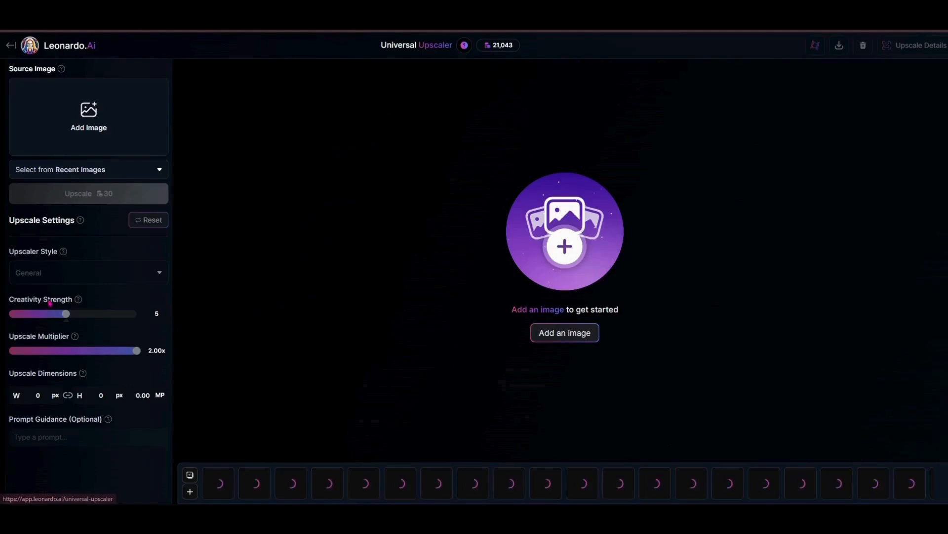
{"action": "left_click", "coordinate": [568, 331]}
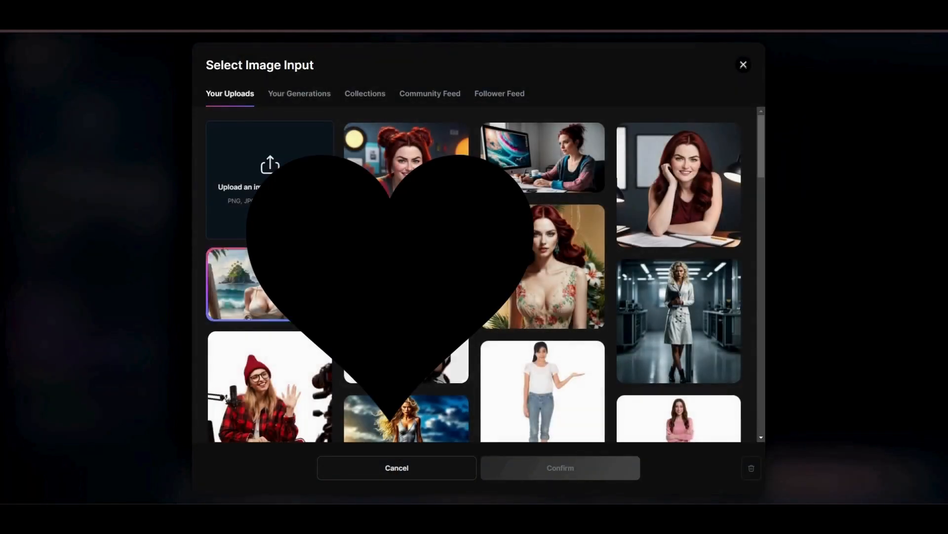
{"action": "left_click", "coordinate": [296, 96]}
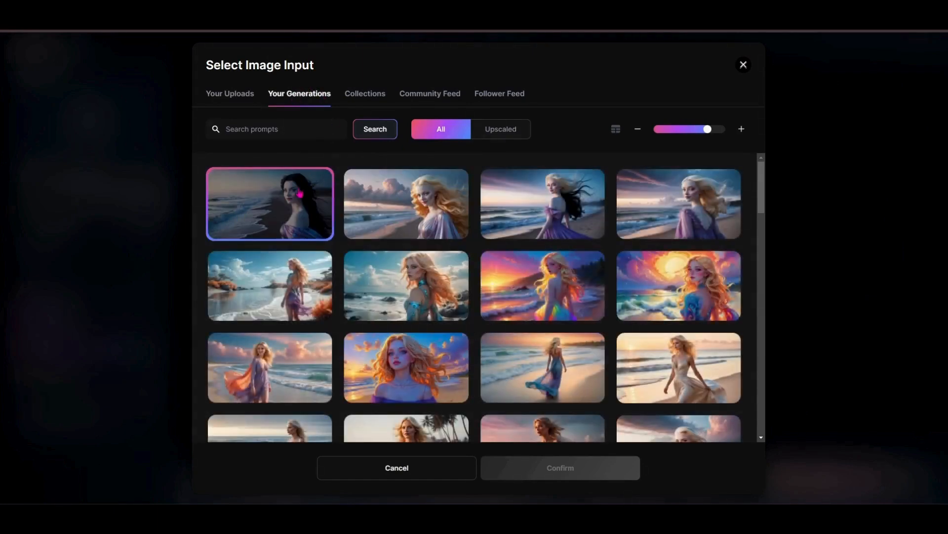
{"action": "left_click", "coordinate": [275, 383]}
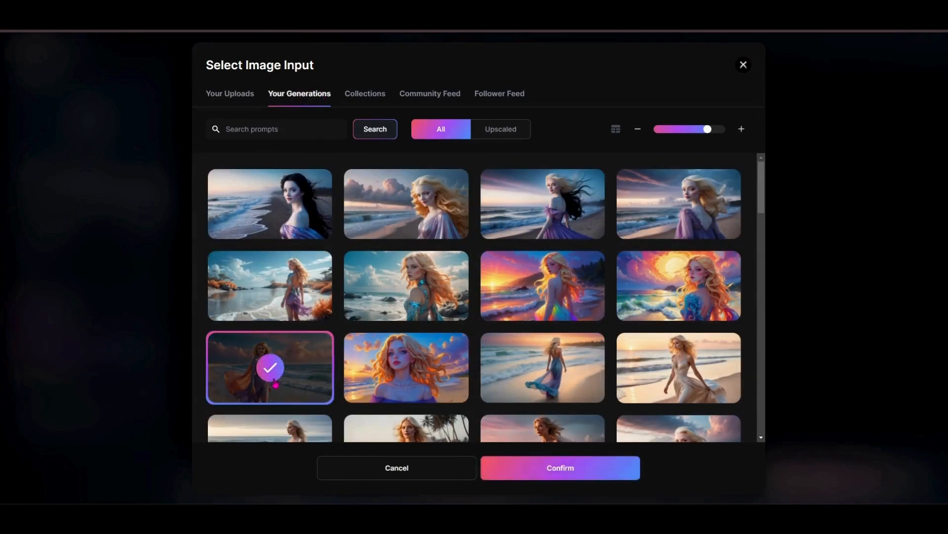
{"action": "left_click", "coordinate": [564, 476]}
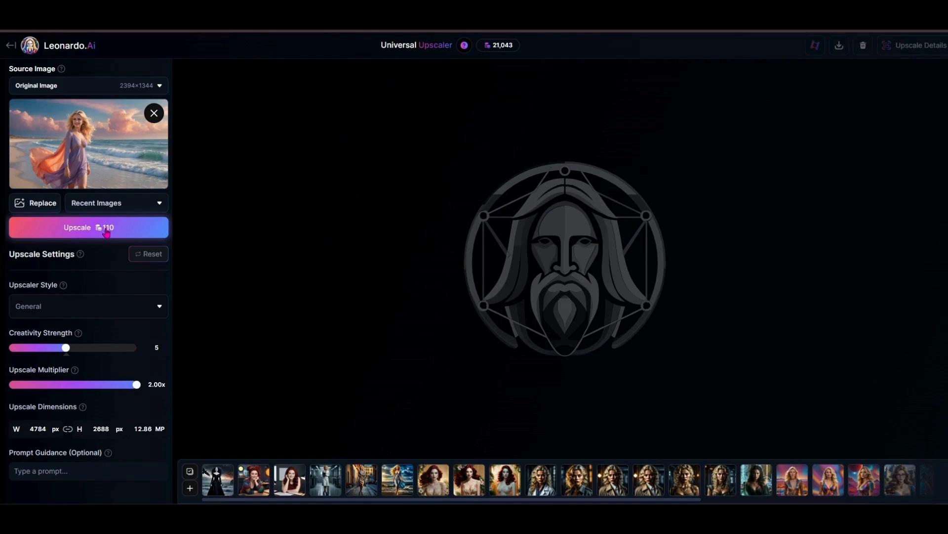
Upscale the loaded beach image at 2.00x and compare the before and after versions with the comparison divider.
{"action": "left_click", "coordinate": [107, 228]}
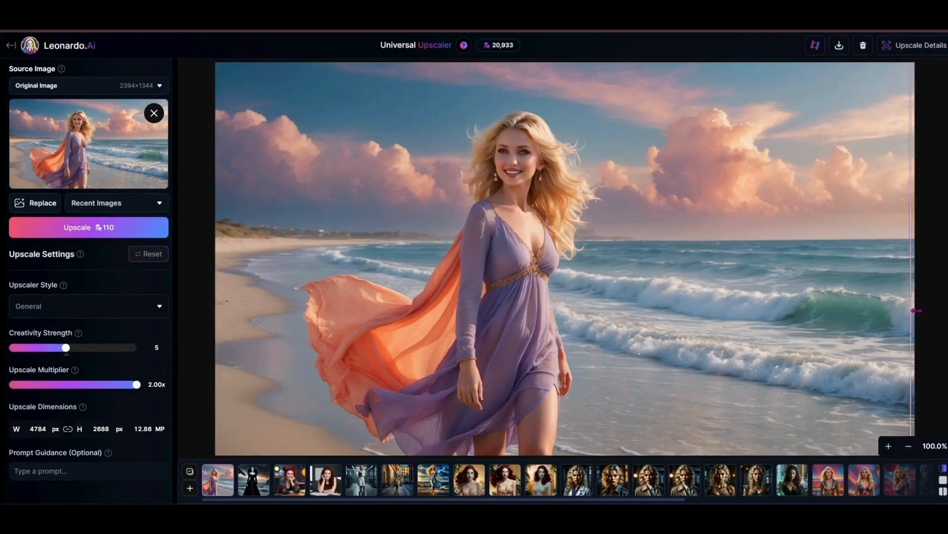
{"action": "left_click_drag", "start_coordinate": [917, 310], "coordinate": [594, 313]}
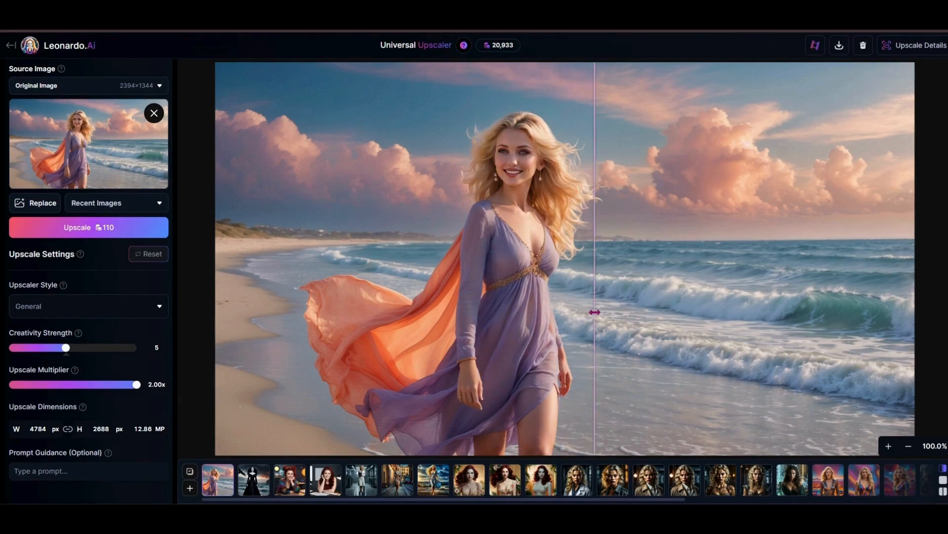
{"action": "left_click_drag", "start_coordinate": [595, 311], "coordinate": [187, 255]}
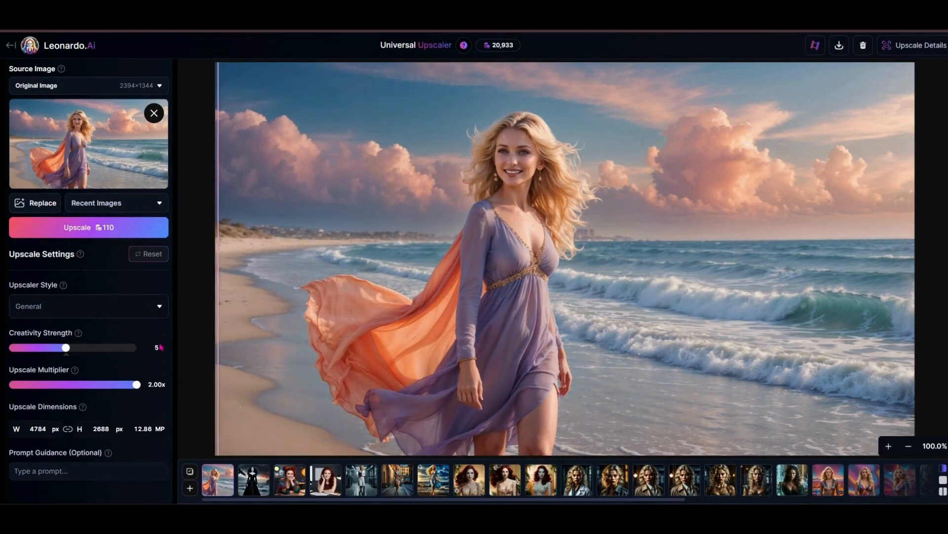
{"action": "left_click_drag", "start_coordinate": [232, 335], "coordinate": [159, 288]}
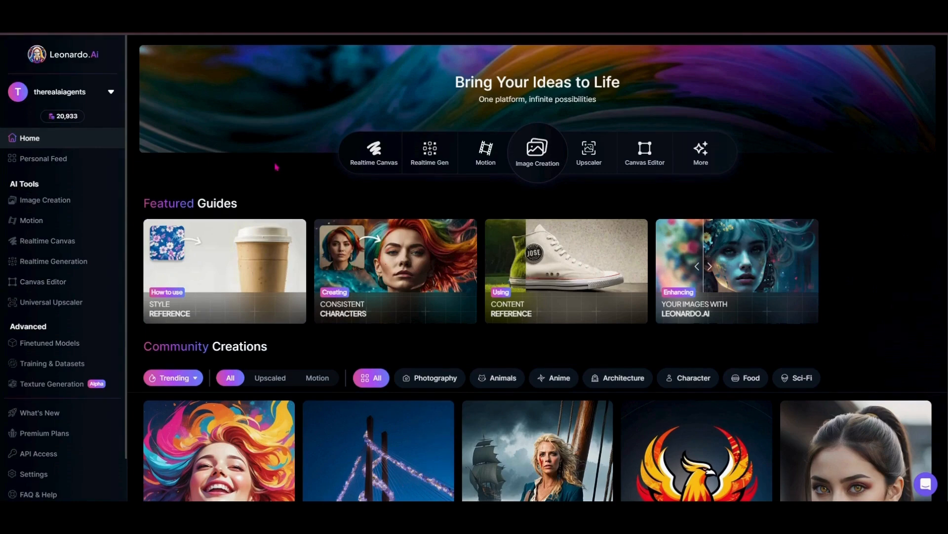
Open the Motion tool and use the upscaled lilac-dress beach image from your generations as its source.
{"action": "left_click", "coordinate": [484, 162]}
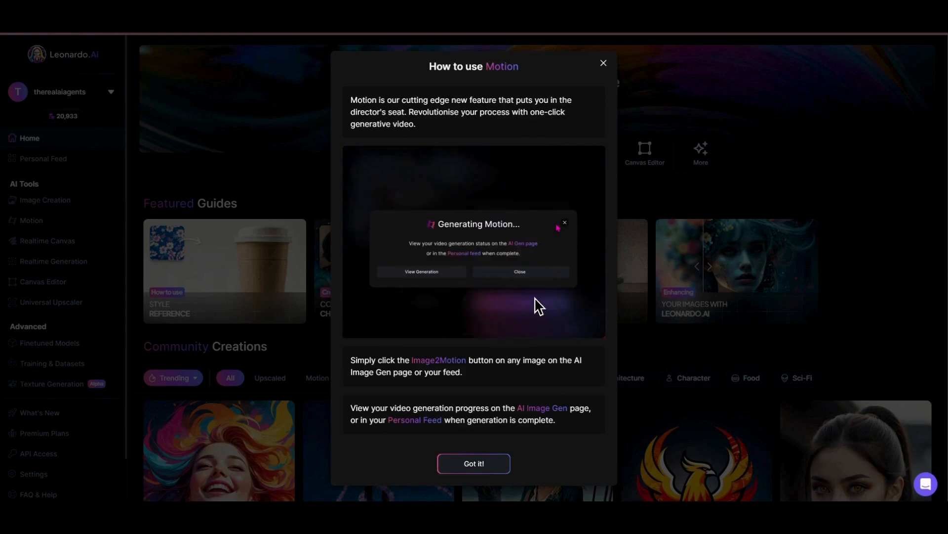
{"action": "left_click", "coordinate": [604, 64]}
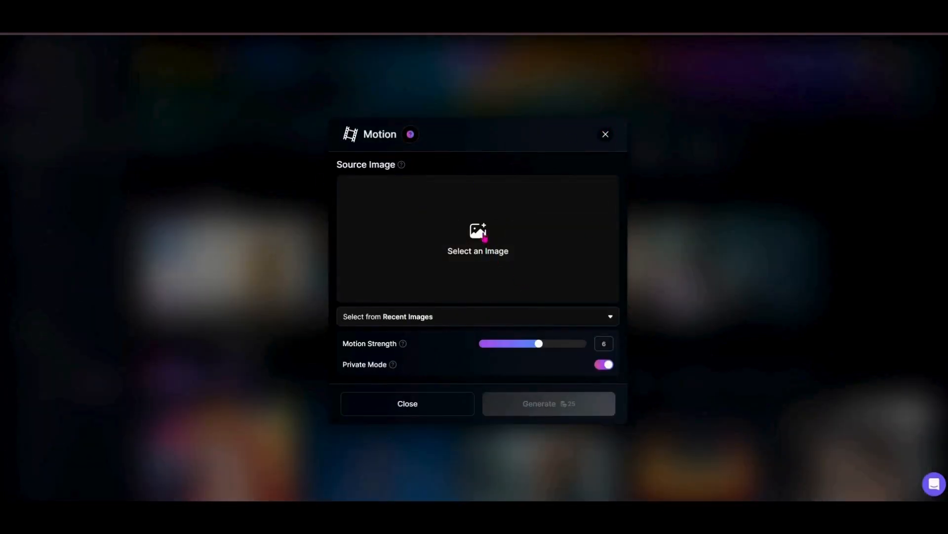
{"action": "left_click", "coordinate": [488, 257]}
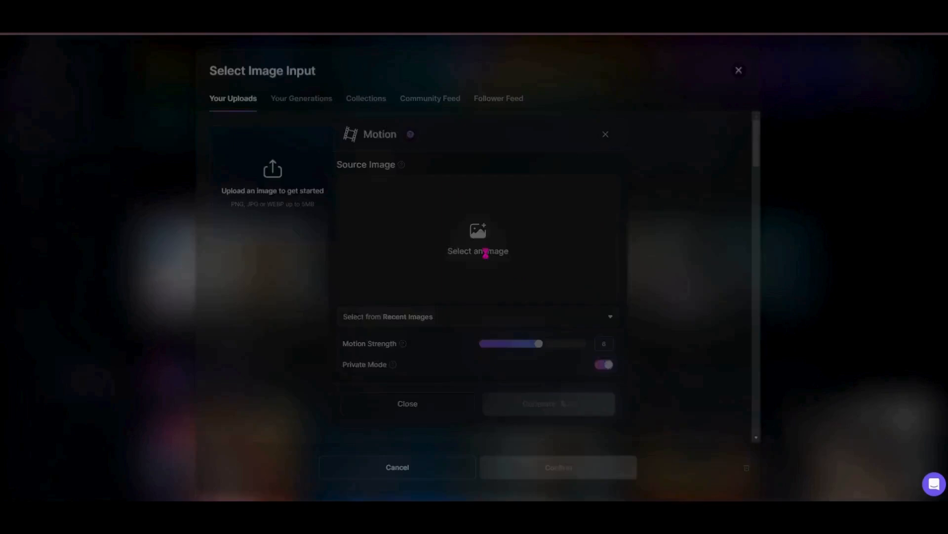
{"action": "left_click", "coordinate": [303, 97]}
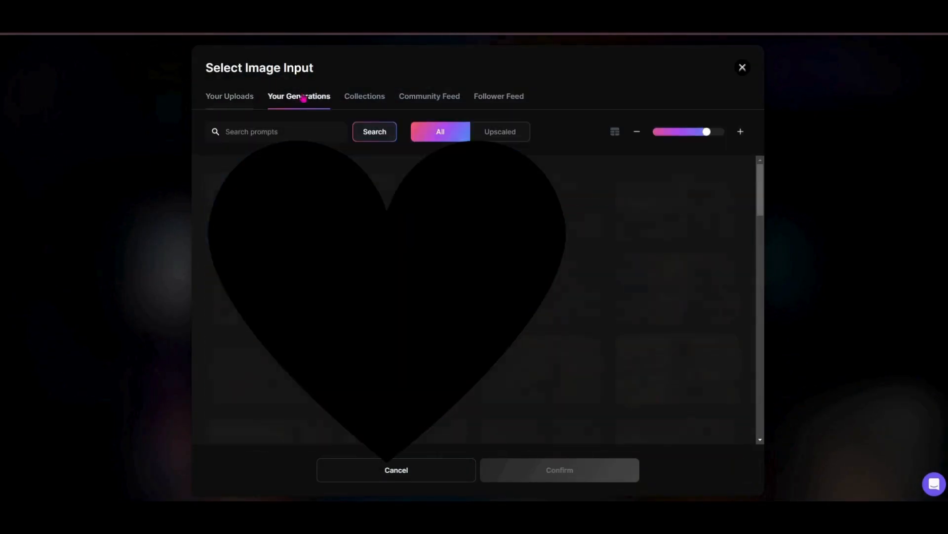
{"action": "left_click", "coordinate": [513, 134]}
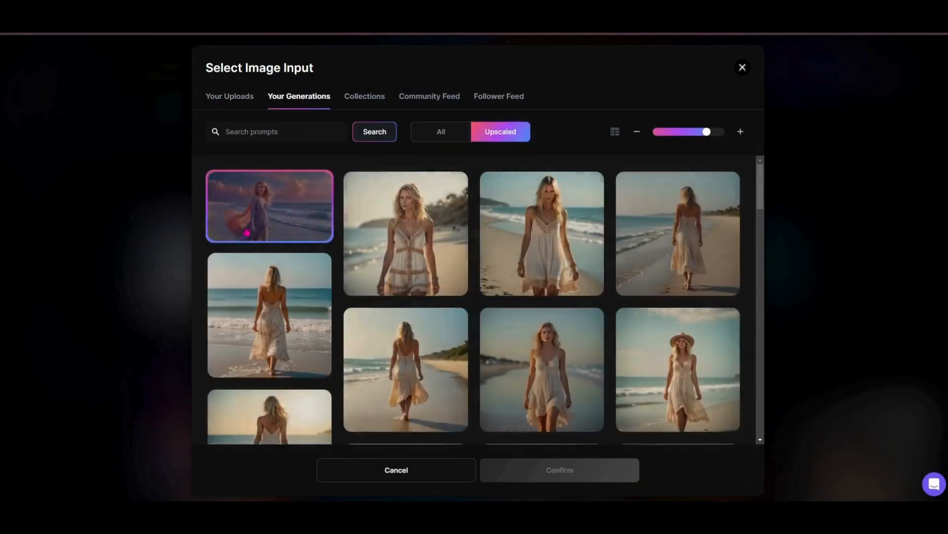
{"action": "left_click", "coordinate": [249, 211]}
{"action": "left_click", "coordinate": [567, 470]}
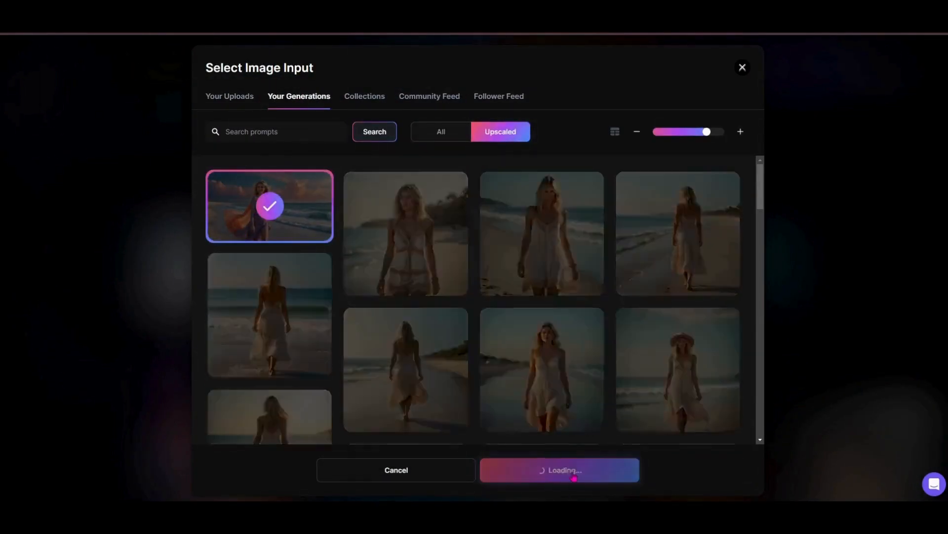
Set the motion strength to 5, generate the video, and open its entry in Image Creation.
{"action": "left_click_drag", "start_coordinate": [538, 352], "coordinate": [530, 353]}
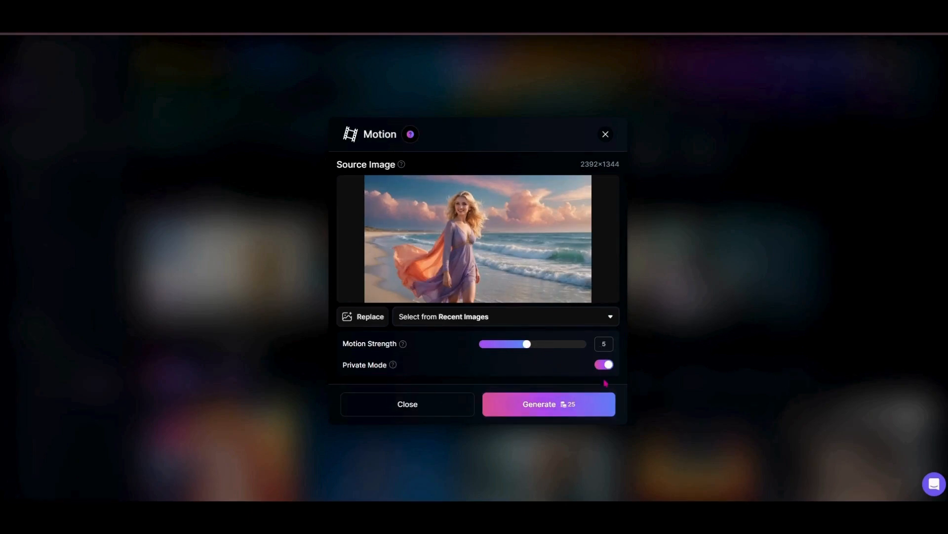
{"action": "left_click", "coordinate": [571, 412]}
{"action": "left_click", "coordinate": [413, 328]}
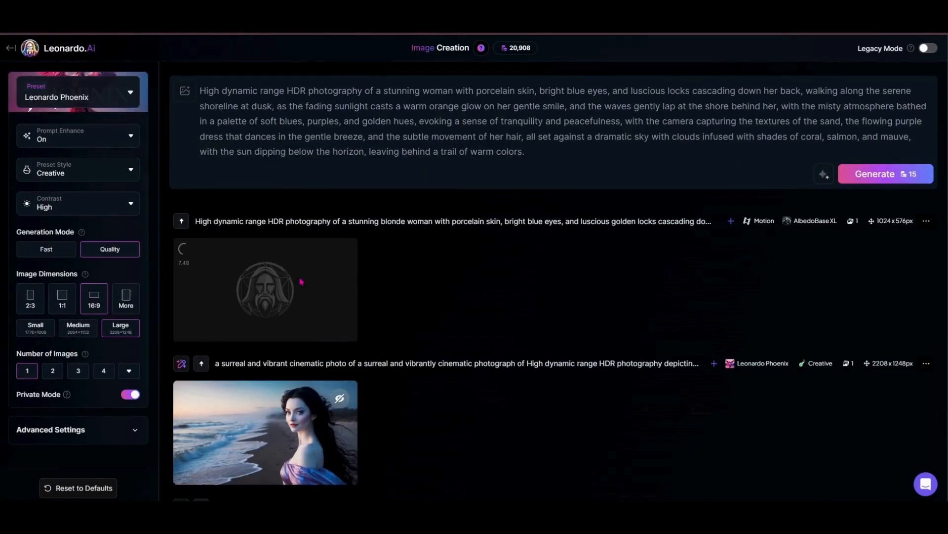
{"action": "left_click", "coordinate": [300, 281]}
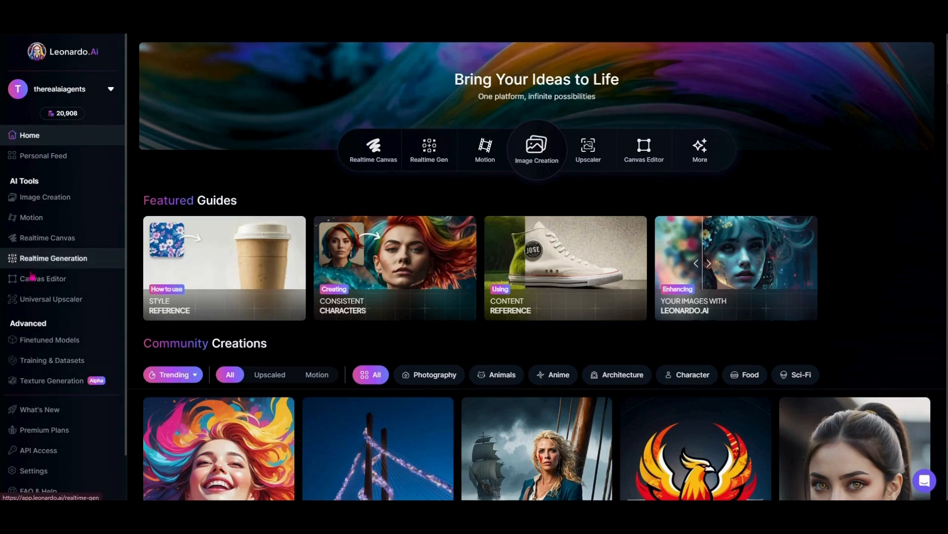
Look at the new dataset form in Training & Datasets and close it without creating a dataset.
{"action": "left_click", "coordinate": [68, 367]}
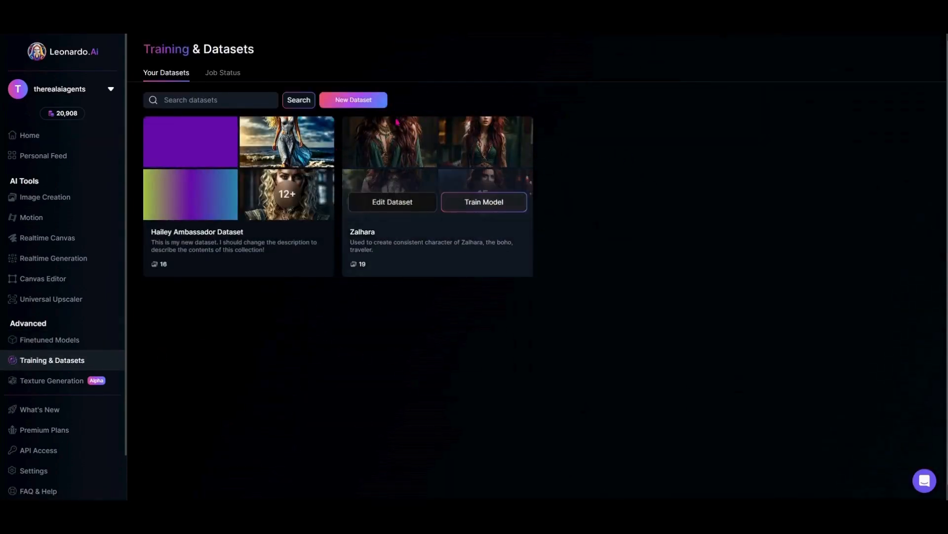
{"action": "left_click", "coordinate": [375, 100]}
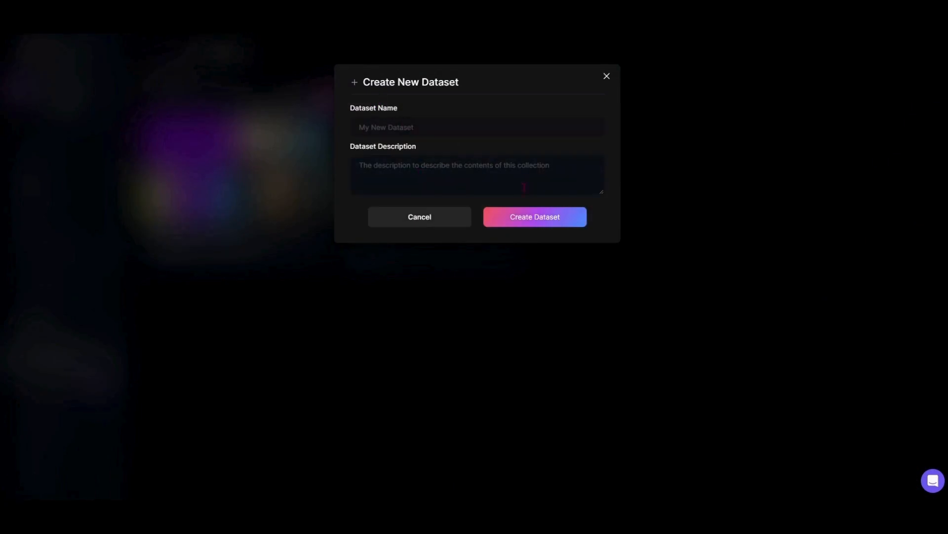
{"action": "left_click", "coordinate": [606, 77]}
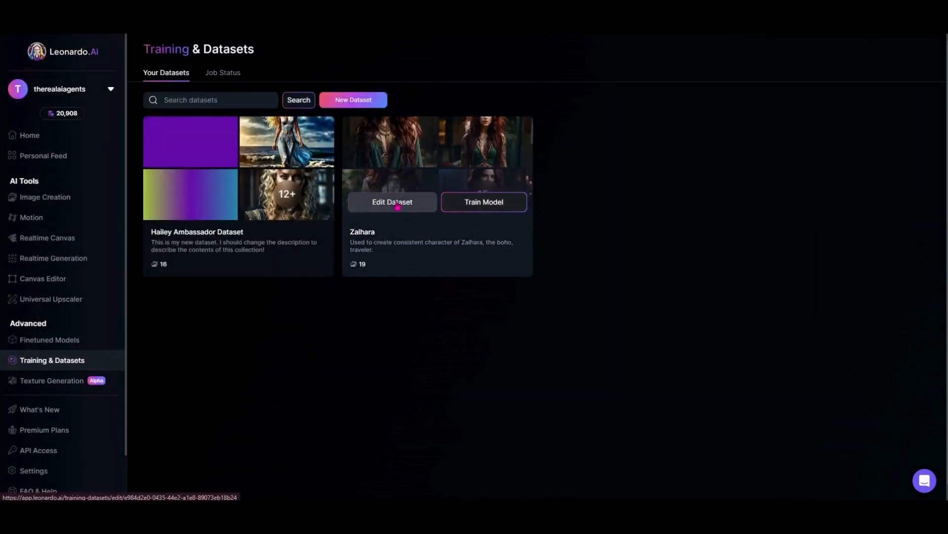
Open the Zalhara dataset for editing and look through its description and training images.
{"action": "left_click", "coordinate": [398, 206]}
{"action": "scroll", "coordinate": [498, 279], "scroll_direction": "down", "scroll_amount": 1}
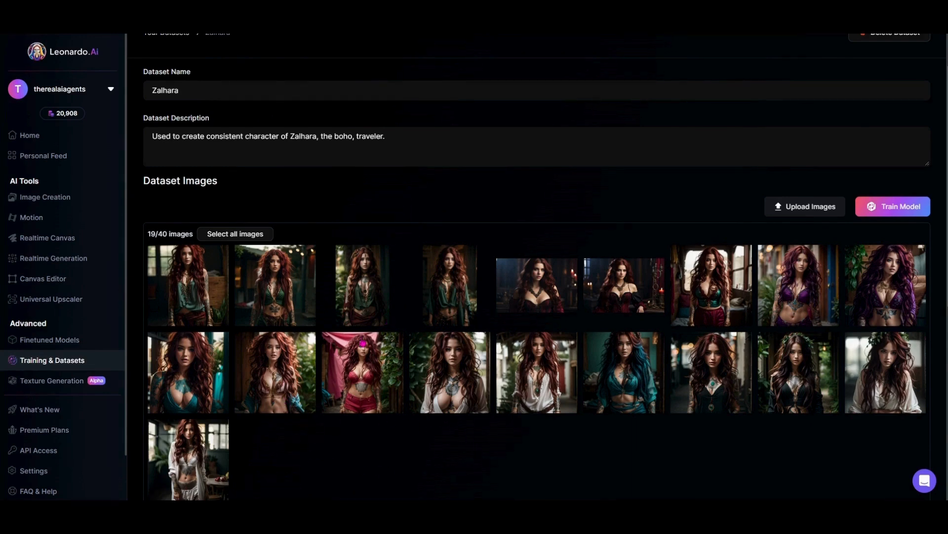
{"action": "scroll", "coordinate": [539, 257], "scroll_direction": "up", "scroll_amount": 1}
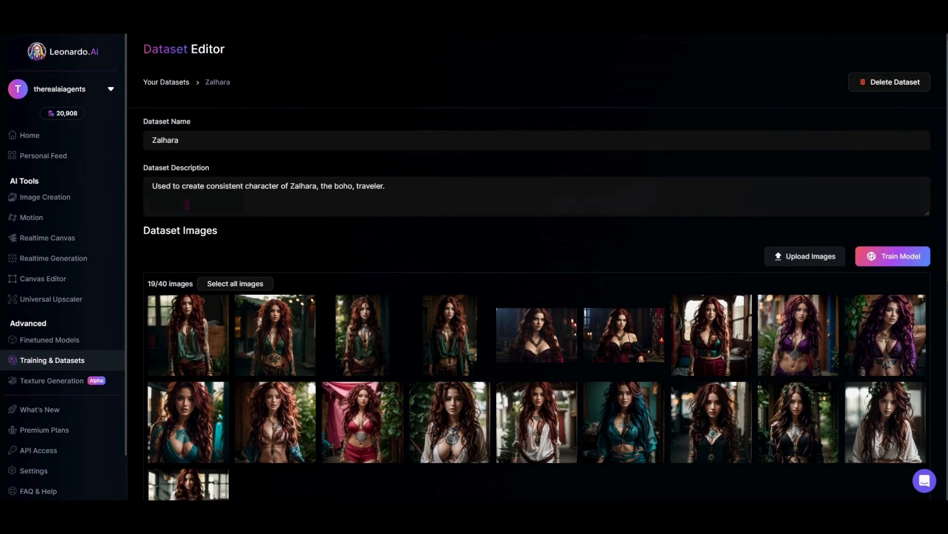
Browse the platform and community Finetuned Models, and view your own trained models.
{"action": "left_click", "coordinate": [72, 341]}
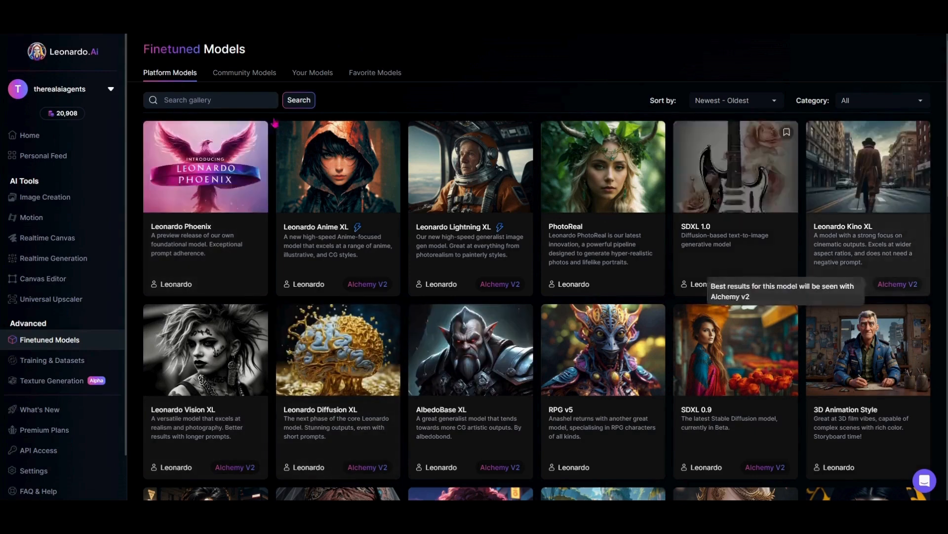
{"action": "left_click", "coordinate": [231, 75]}
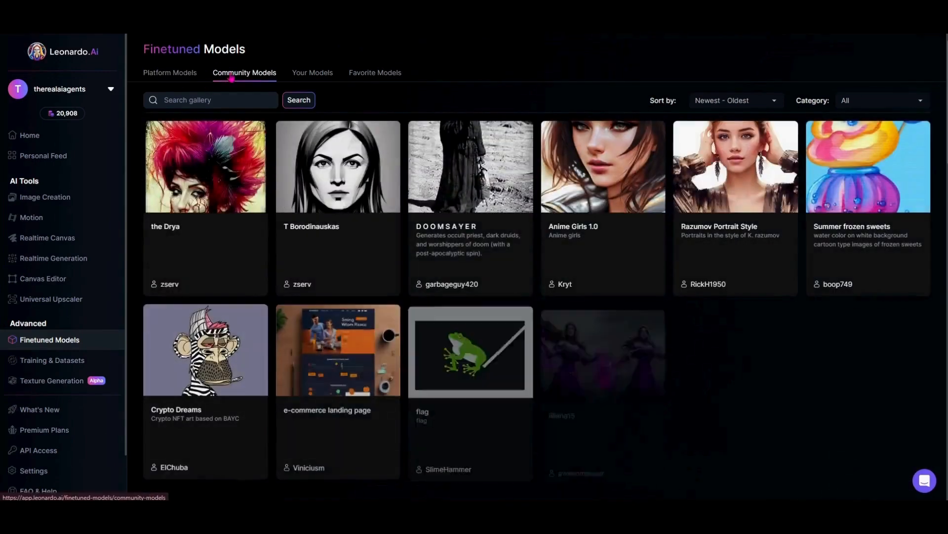
{"action": "left_click", "coordinate": [316, 77]}
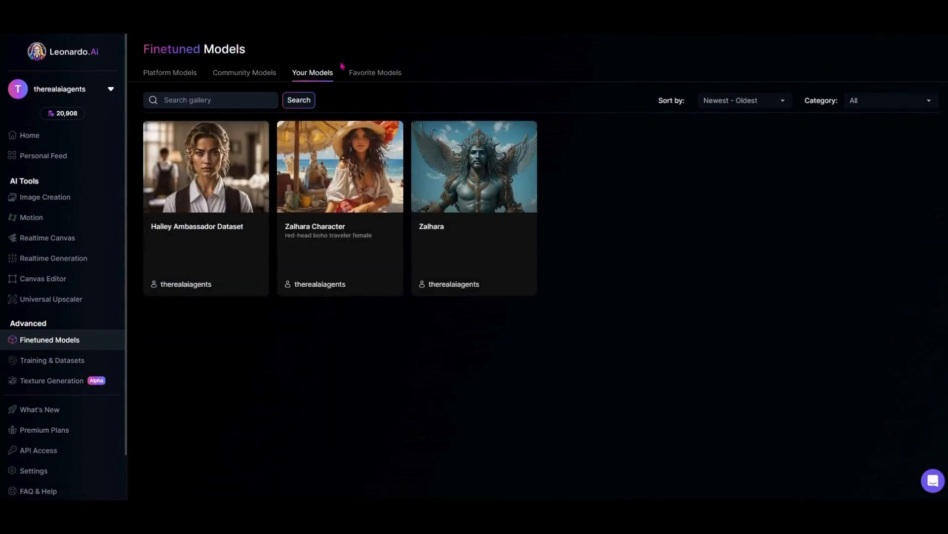
Open the Zalhara Character model for image generation and set the preset style to Photography.
{"action": "mouse_move", "coordinate": [351, 197]}
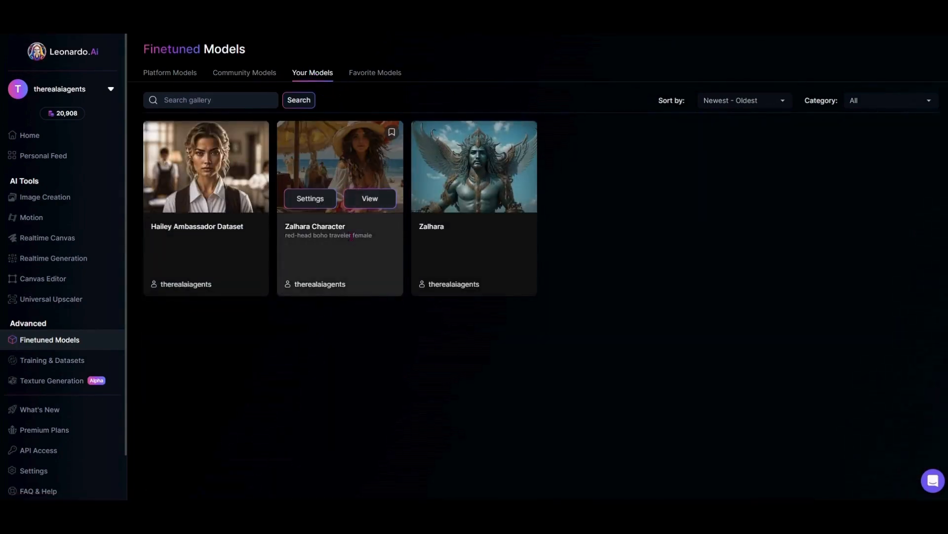
{"action": "left_click", "coordinate": [379, 198]}
{"action": "left_click", "coordinate": [538, 242]}
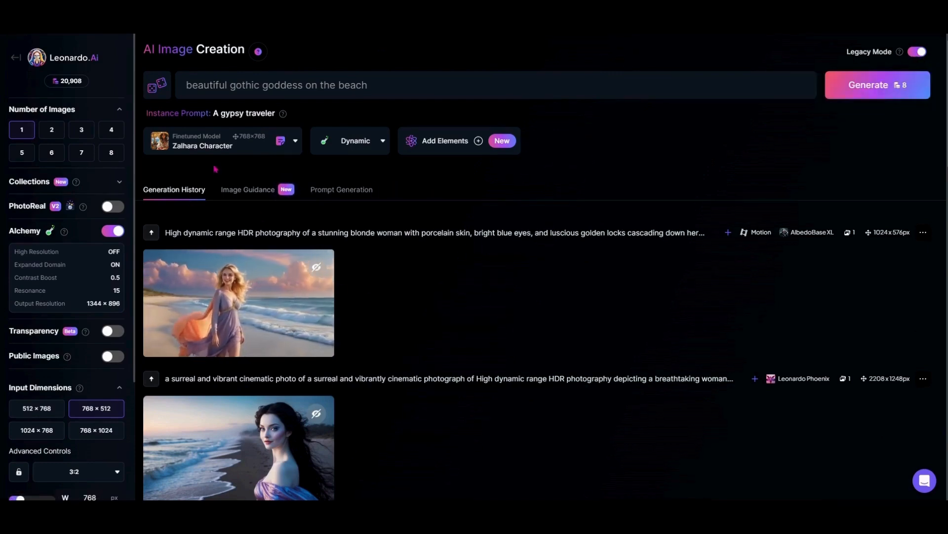
{"action": "left_click", "coordinate": [366, 150]}
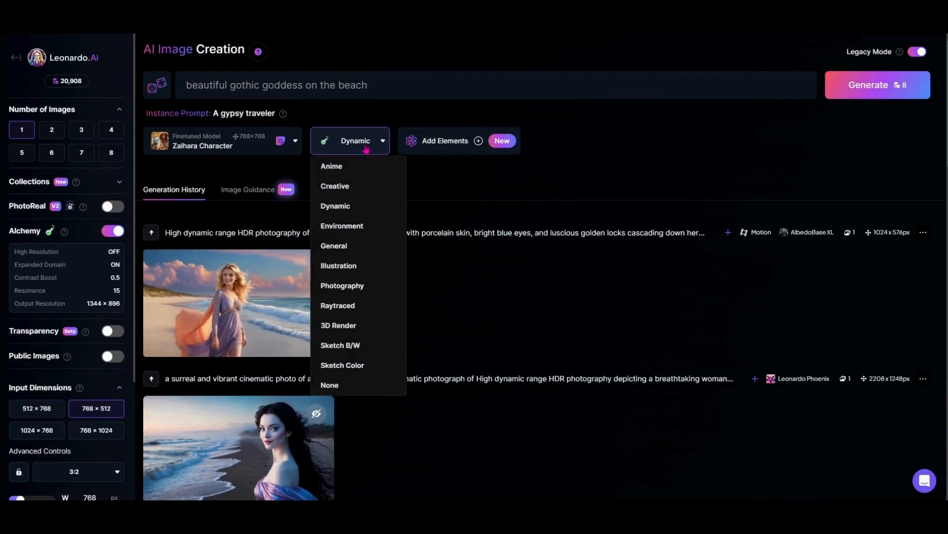
{"action": "left_click", "coordinate": [369, 286]}
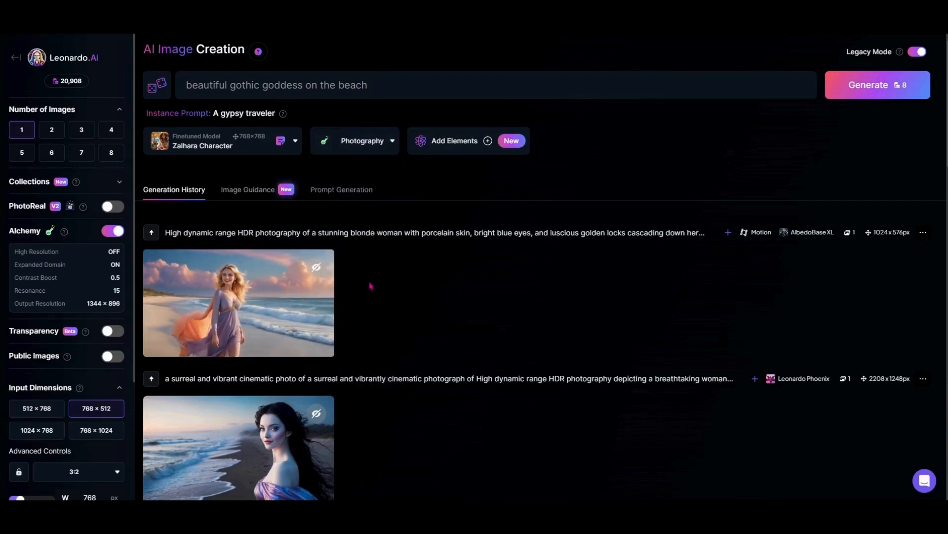
Set the input dimensions to 1024 × 768 and replace the prompt with "a gypsy traveler walking along the beach shore".
{"action": "scroll", "coordinate": [83, 333], "scroll_direction": "down", "scroll_amount": 3}
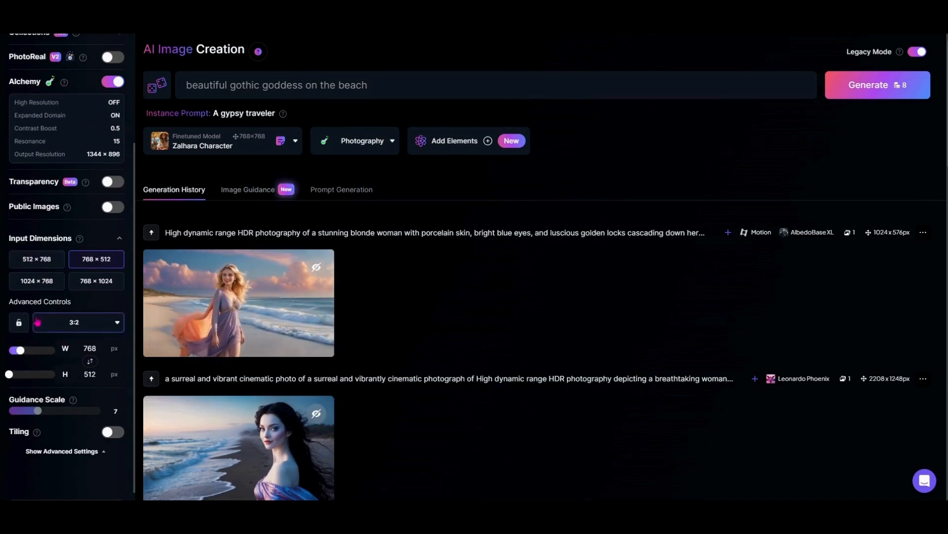
{"action": "left_click", "coordinate": [37, 282]}
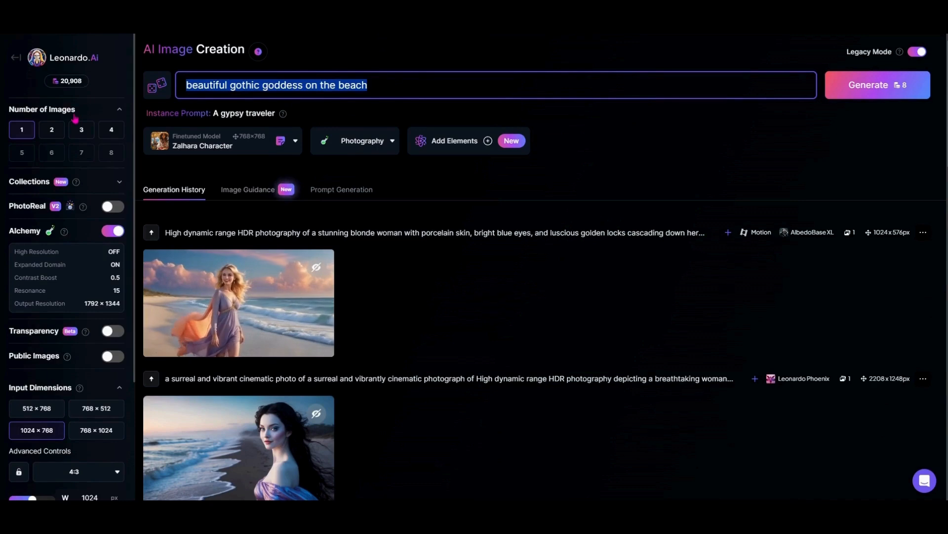
{"action": "key", "text": "BackSpace"}
{"action": "type", "text": "a gypsy traveler walking along the beach shore"}
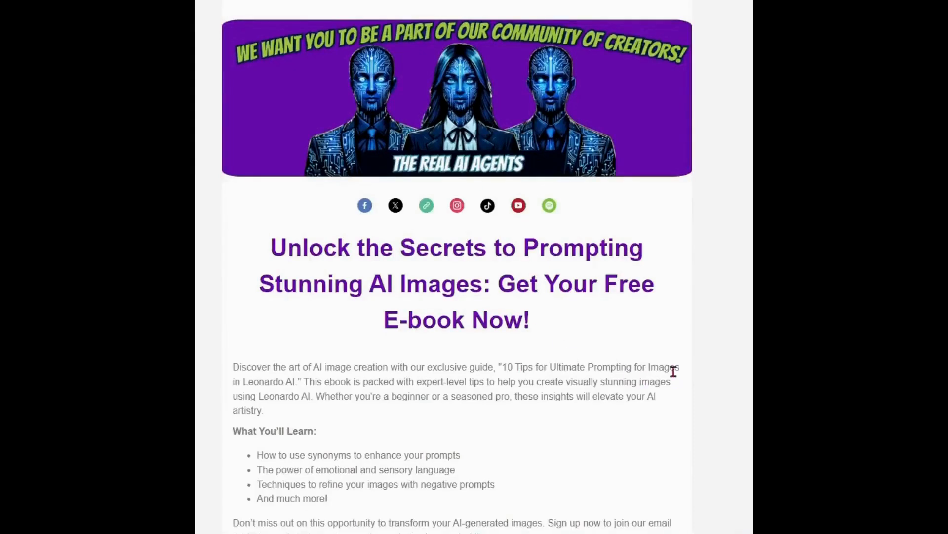
Look through the free e-book sign-up page, including its description, form fields and cover image.
{"action": "scroll", "coordinate": [626, 344], "scroll_direction": "down", "scroll_amount": 6}
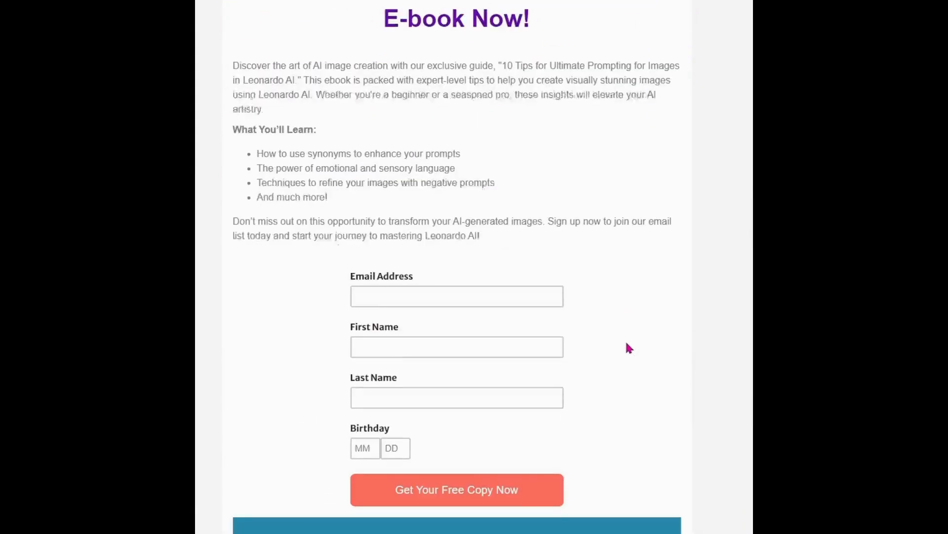
{"action": "scroll", "coordinate": [627, 349], "scroll_direction": "down", "scroll_amount": 2}
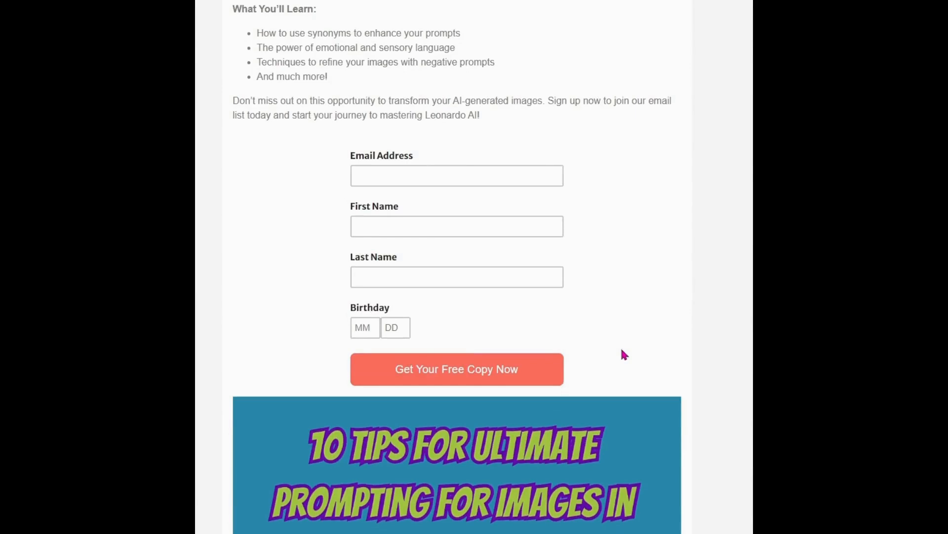
{"action": "scroll", "coordinate": [624, 354], "scroll_direction": "down", "scroll_amount": 1}
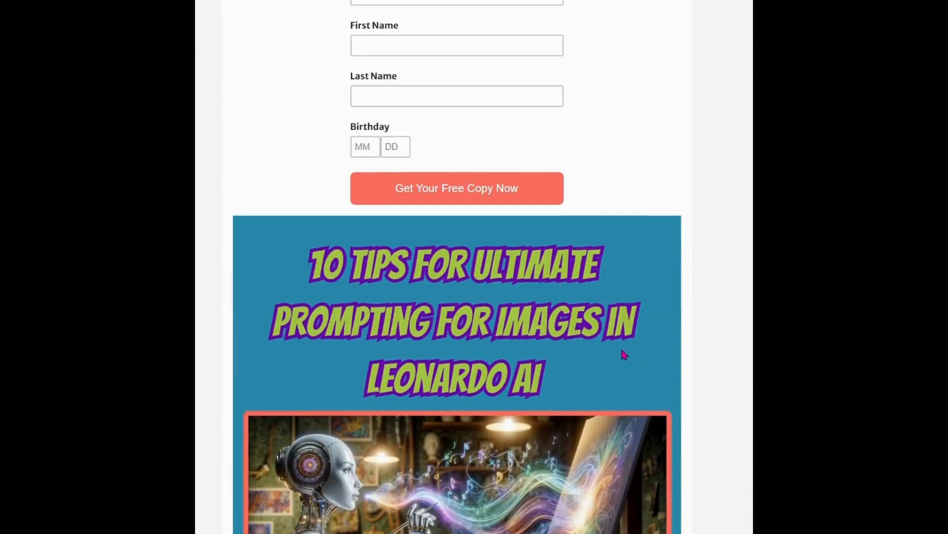
{"action": "scroll", "coordinate": [620, 346], "scroll_direction": "down", "scroll_amount": 3}
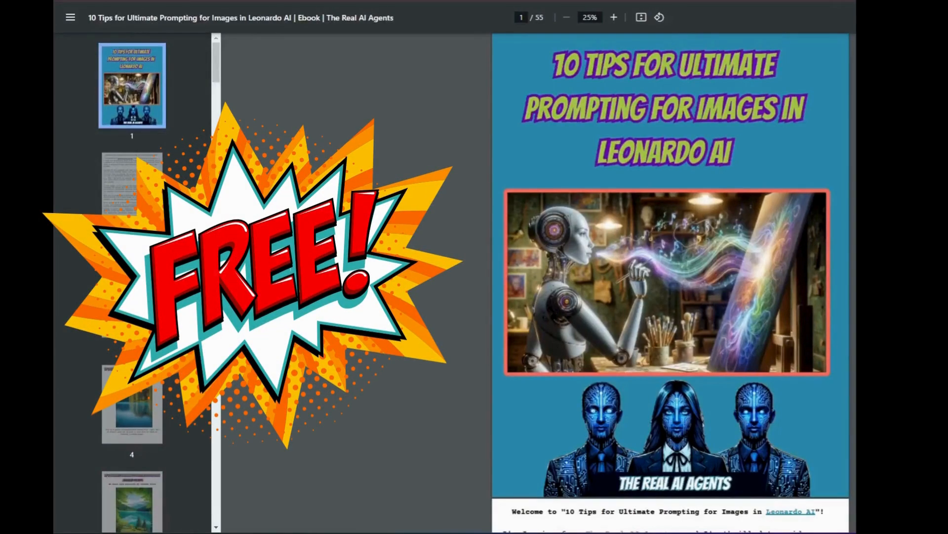
Skim the e-book "10 Tips for Ultimate Prompting for Images in Leonardo AI" from the cover through the Tip 1 prompt examples.
{"action": "scroll", "coordinate": [670, 282], "scroll_direction": "down", "scroll_amount": 15}
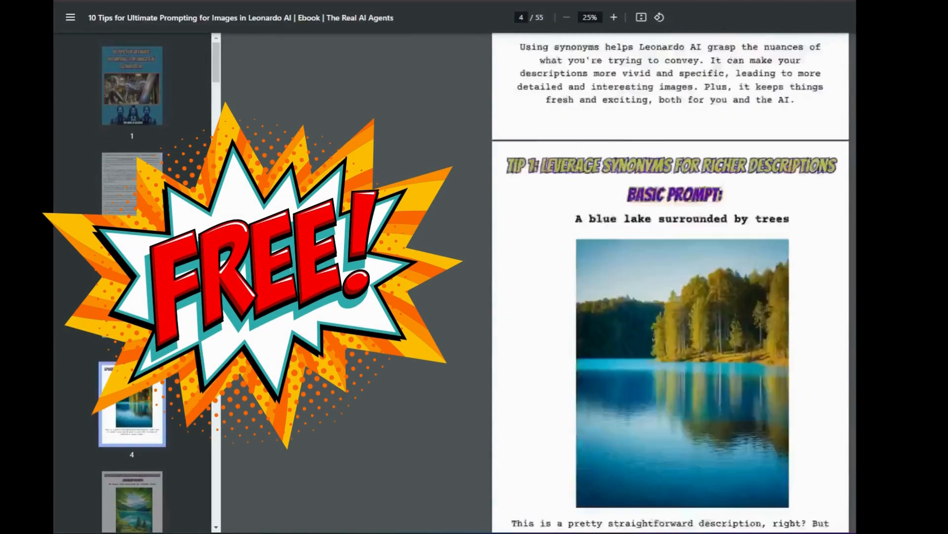
{"action": "scroll", "coordinate": [670, 281], "scroll_direction": "down", "scroll_amount": 20}
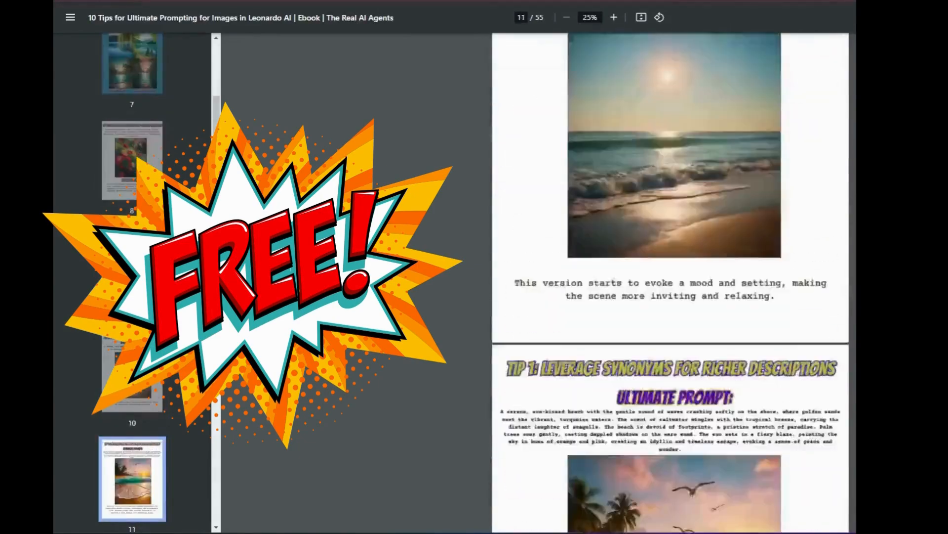
{"action": "scroll", "coordinate": [671, 282], "scroll_direction": "down", "scroll_amount": 10}
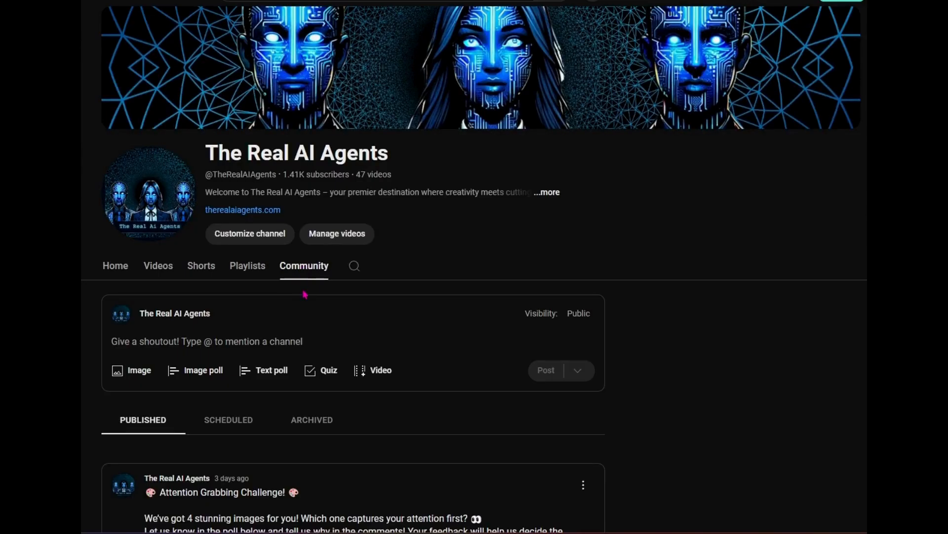
Browse the polls published in The Real AI Agents' YouTube community and return to the newest post.
{"action": "scroll", "coordinate": [311, 321], "scroll_direction": "down", "scroll_amount": 6}
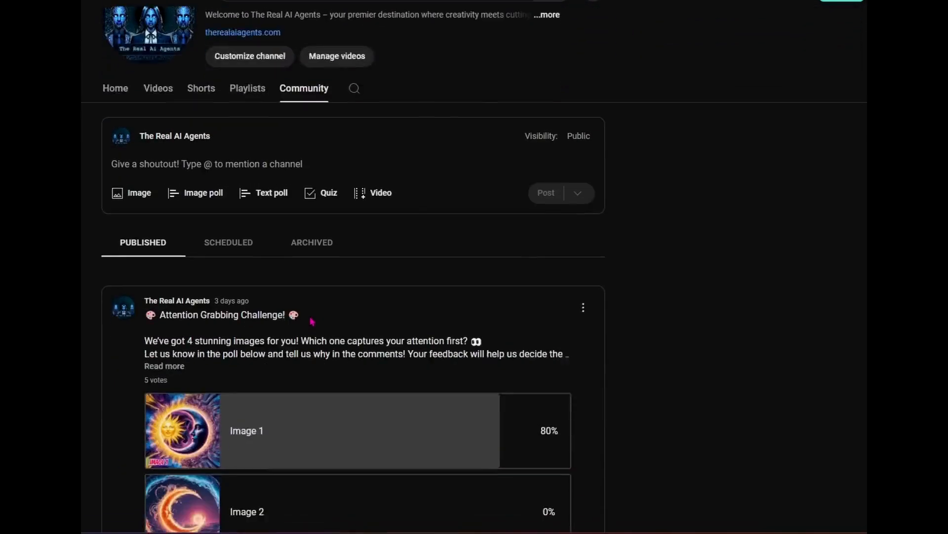
{"action": "scroll", "coordinate": [312, 322], "scroll_direction": "down", "scroll_amount": 12}
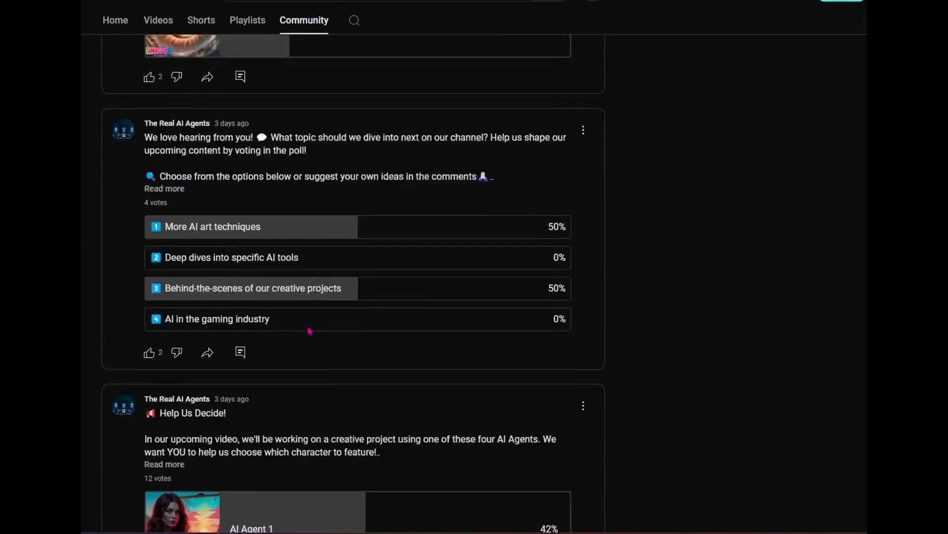
{"action": "scroll", "coordinate": [309, 330], "scroll_direction": "down", "scroll_amount": 5}
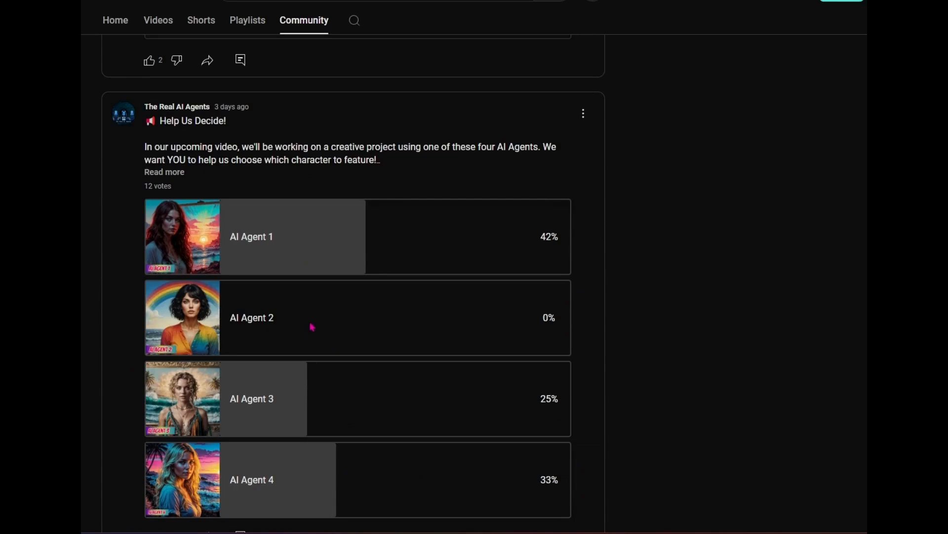
{"action": "scroll", "coordinate": [312, 325], "scroll_direction": "up", "scroll_amount": 13}
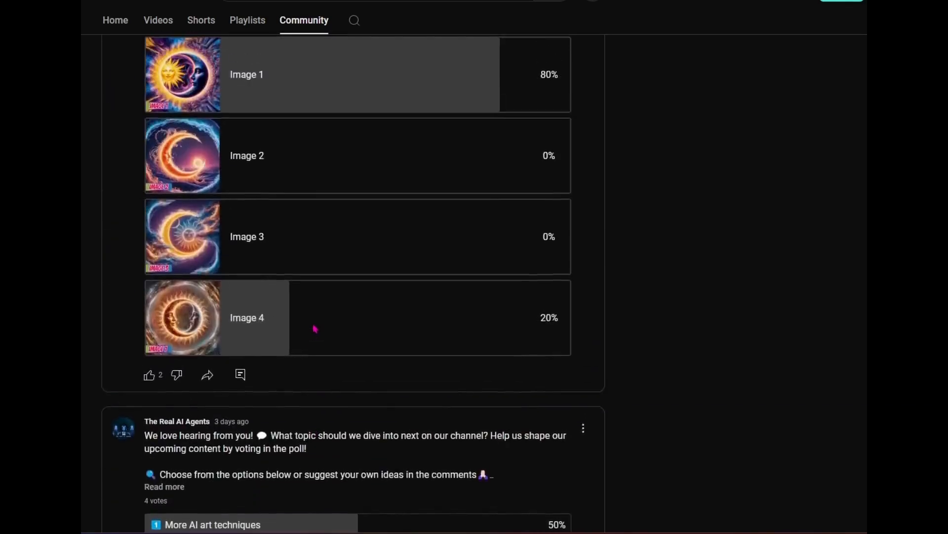
{"action": "scroll", "coordinate": [316, 329], "scroll_direction": "up", "scroll_amount": 2}
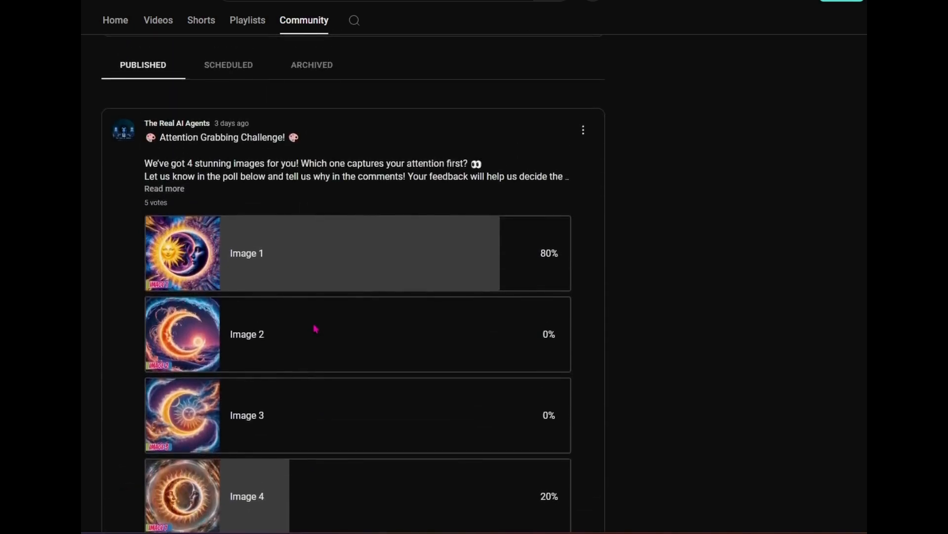
{"action": "scroll", "coordinate": [316, 328], "scroll_direction": "up", "scroll_amount": 3}
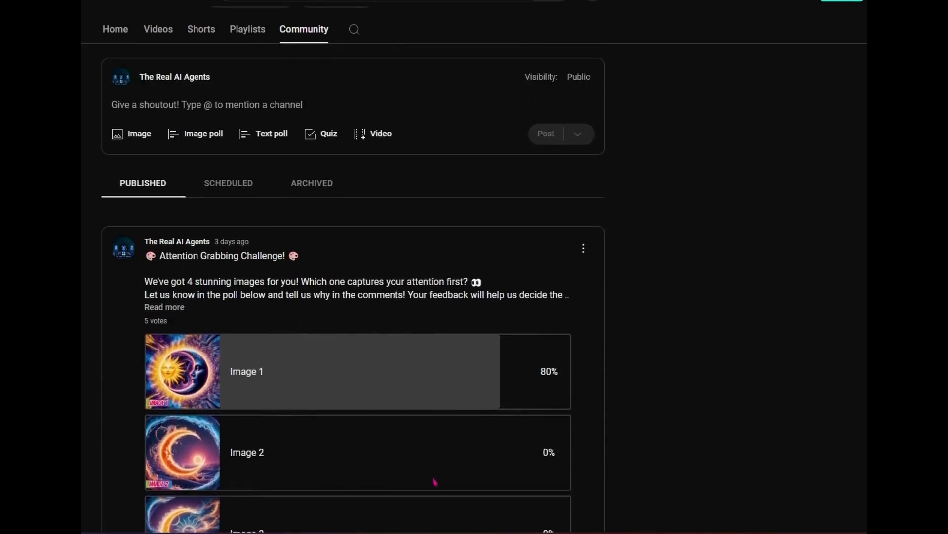